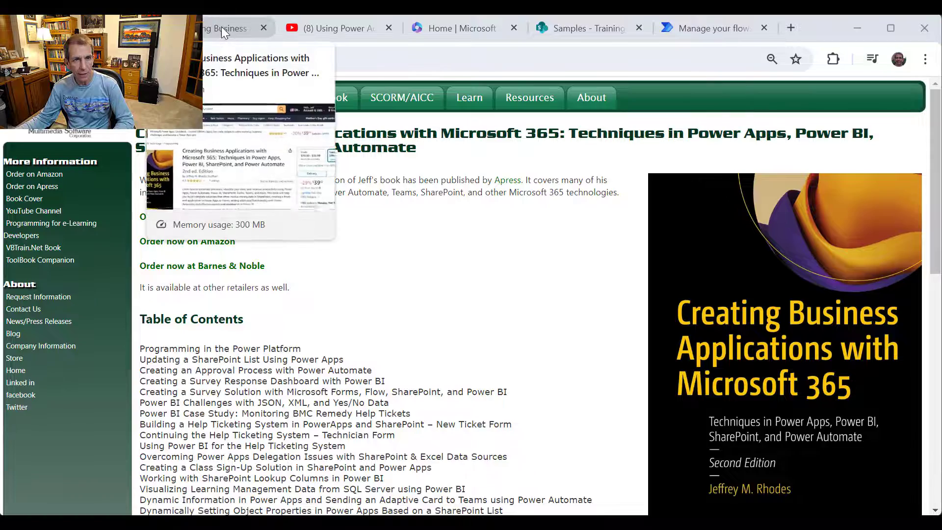
- Scroll the book's Amazon page to Product details, then switch to the YouTube reminder-emails video
left_click(221, 26)
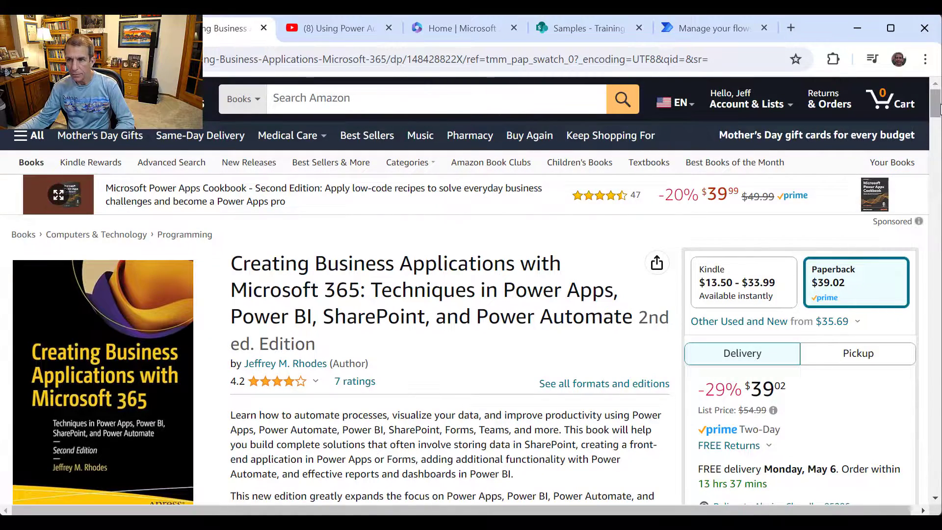
left_click_drag(938, 109, 938, 268)
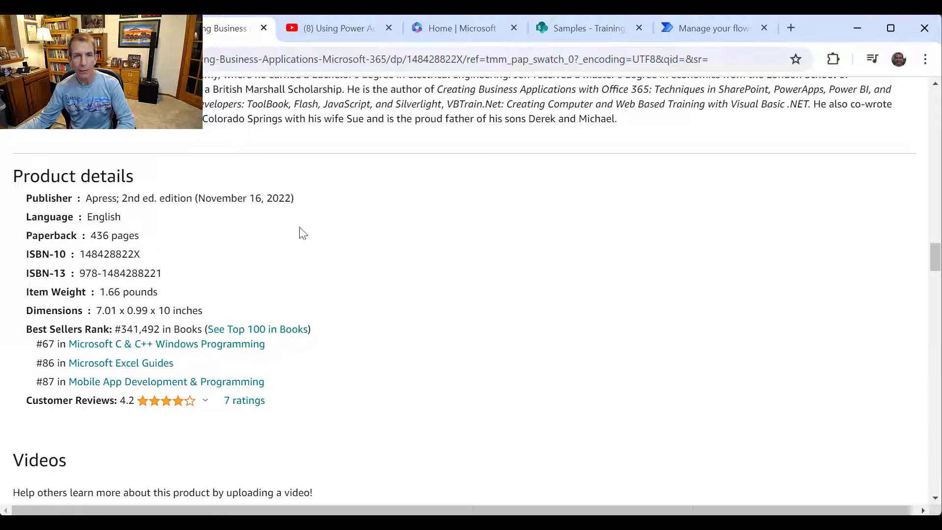
left_click(329, 33)
- Scroll the YouTube page down to the viewer comments, then switch to the SharePoint TrainingStatus list
left_click_drag(936, 297, 919, 179)
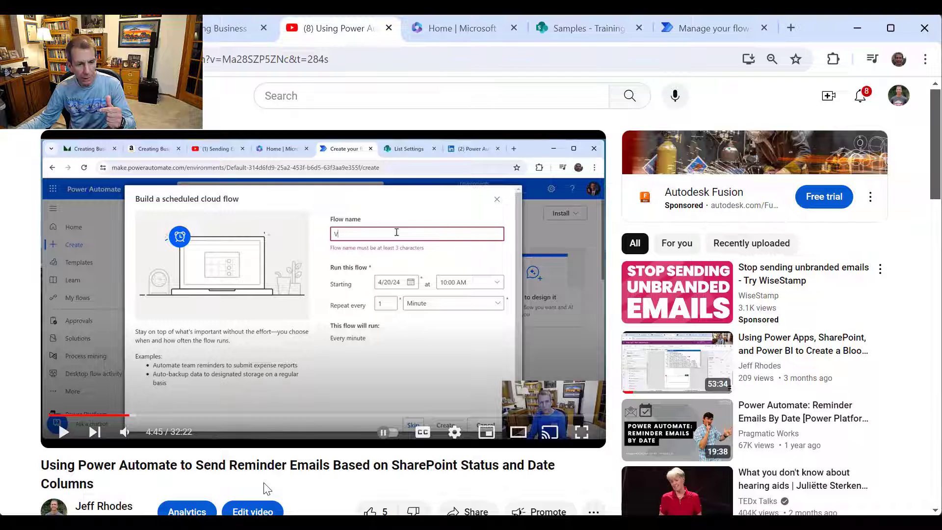
scroll(273, 479, "down", 7)
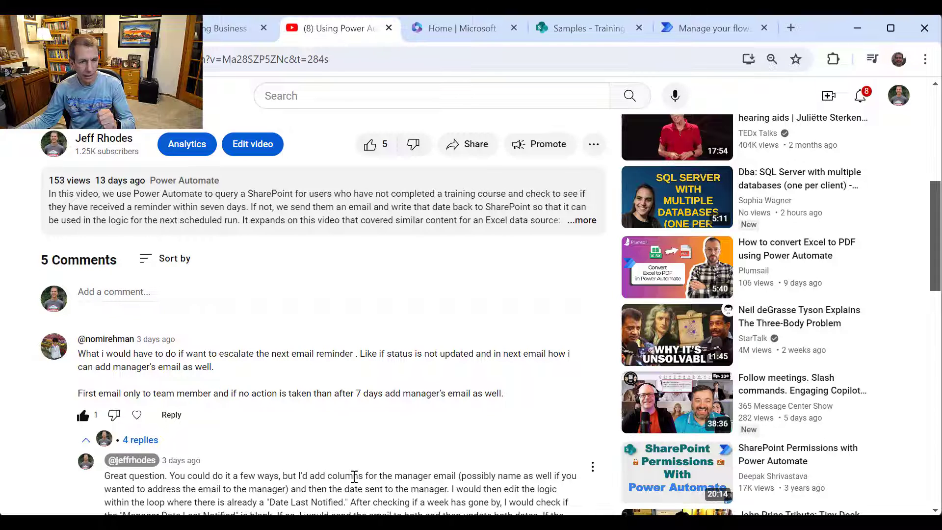
left_click(570, 22)
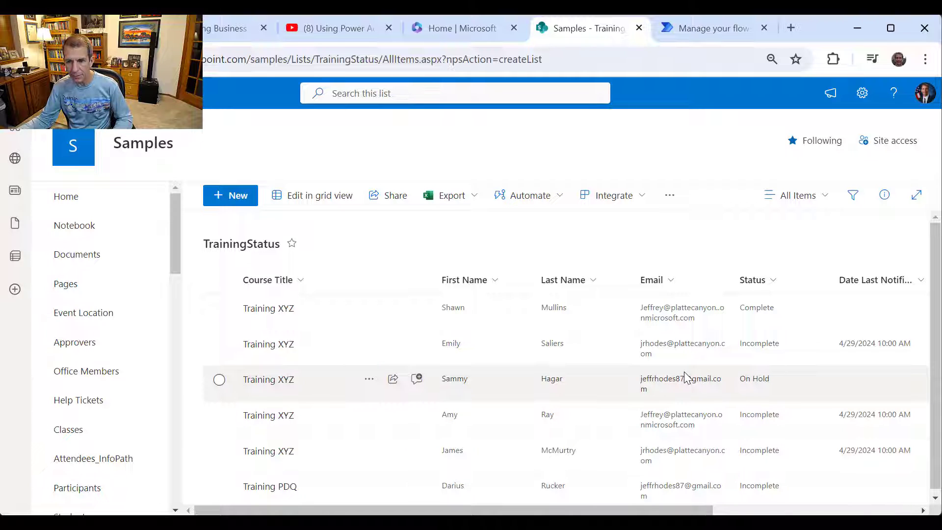
- Scroll the TrainingStatus list sideways, then open its List settings and scroll to Columns
left_click_drag(690, 511, 867, 513)
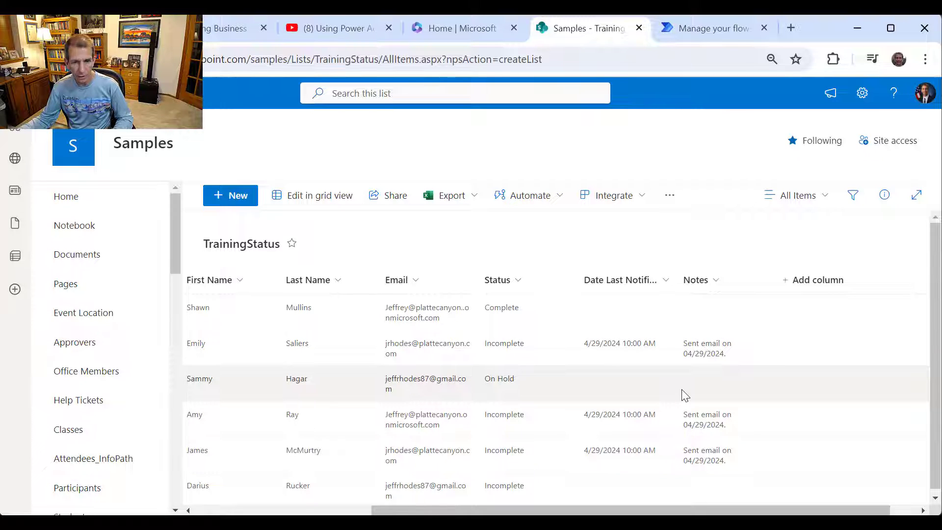
left_click(345, 511)
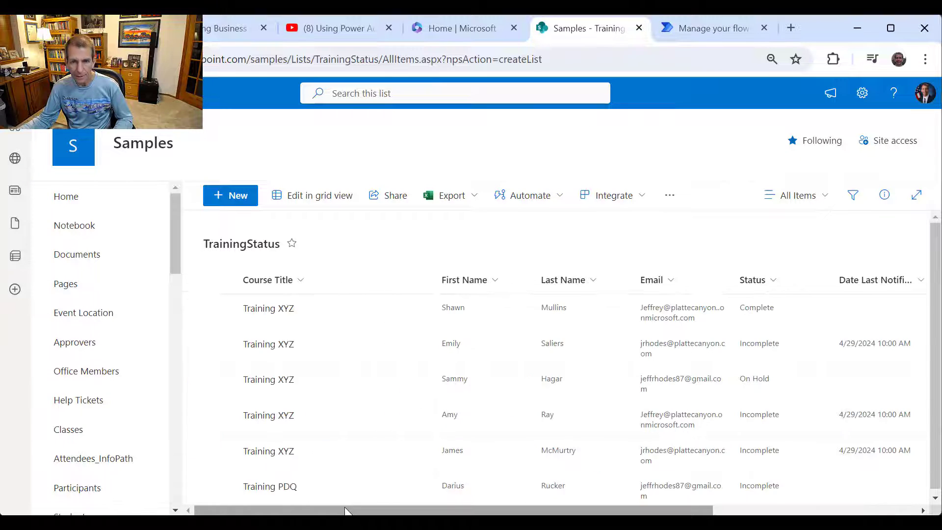
left_click(862, 93)
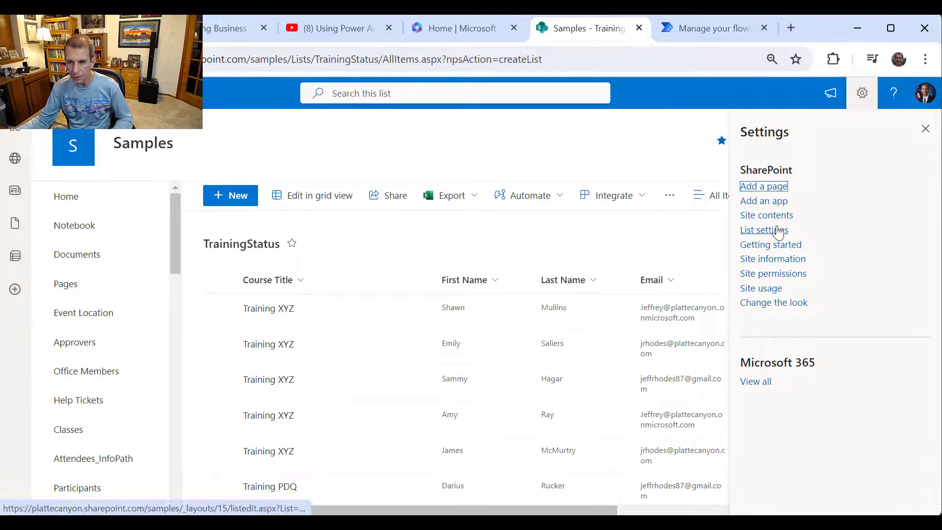
left_click(780, 229)
scroll(437, 332, "down", 5)
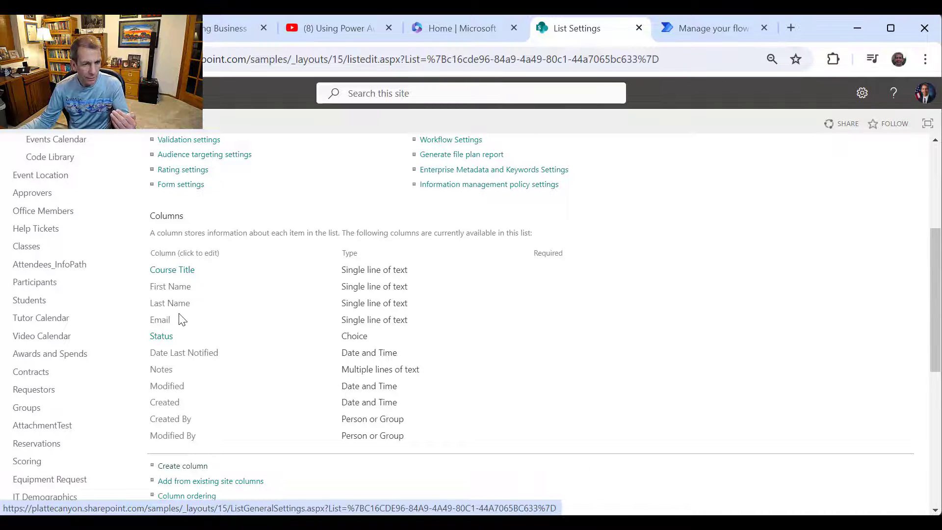
- Add Manager First Name and Manager Last Name columns to the TrainingStatus list
left_click(201, 474)
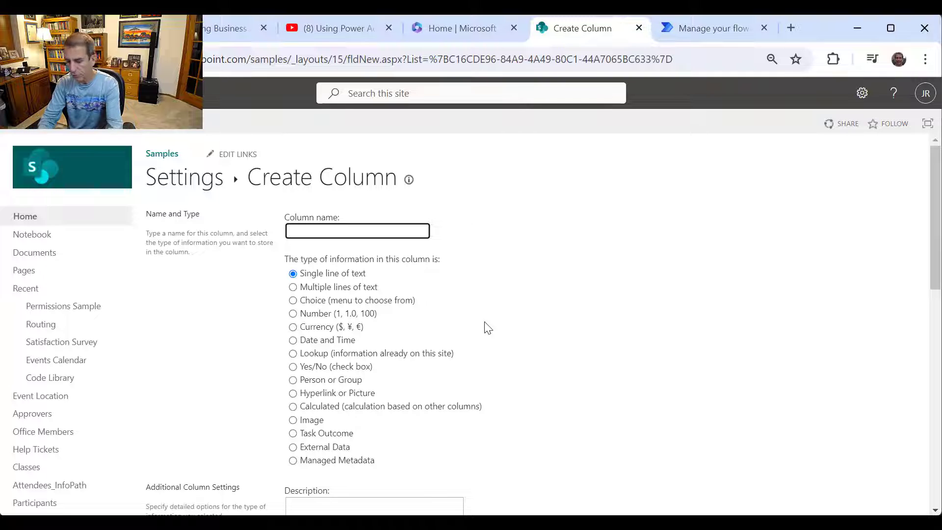
type("Mana")
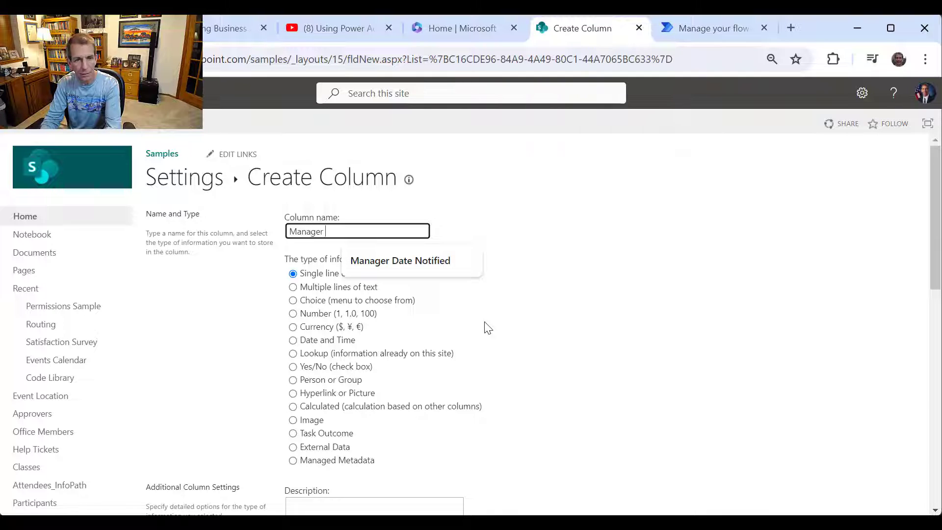
type("ger ")
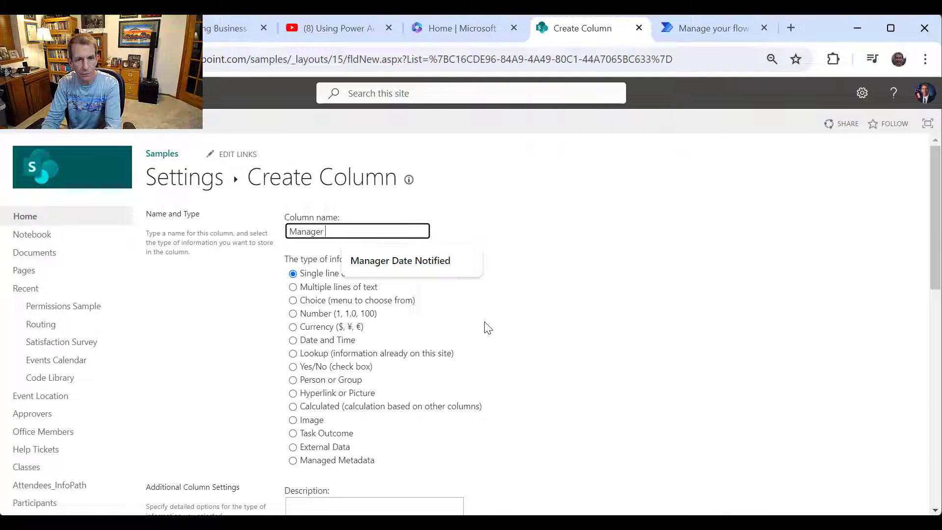
type("First Name")
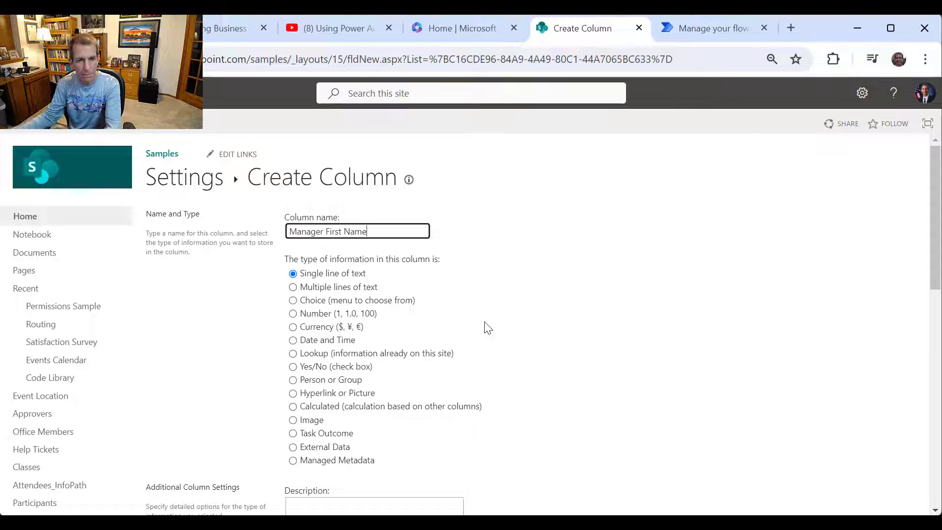
scroll(652, 319, "down", 10)
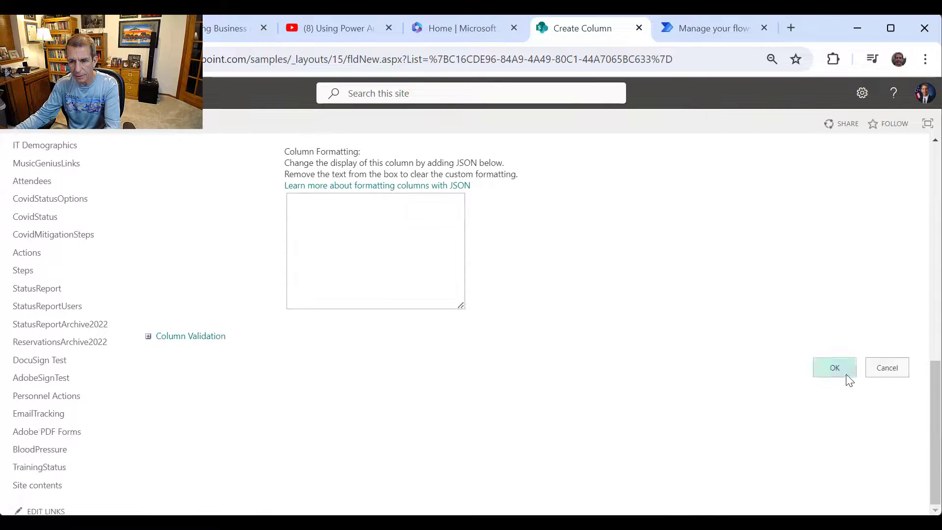
left_click(847, 376)
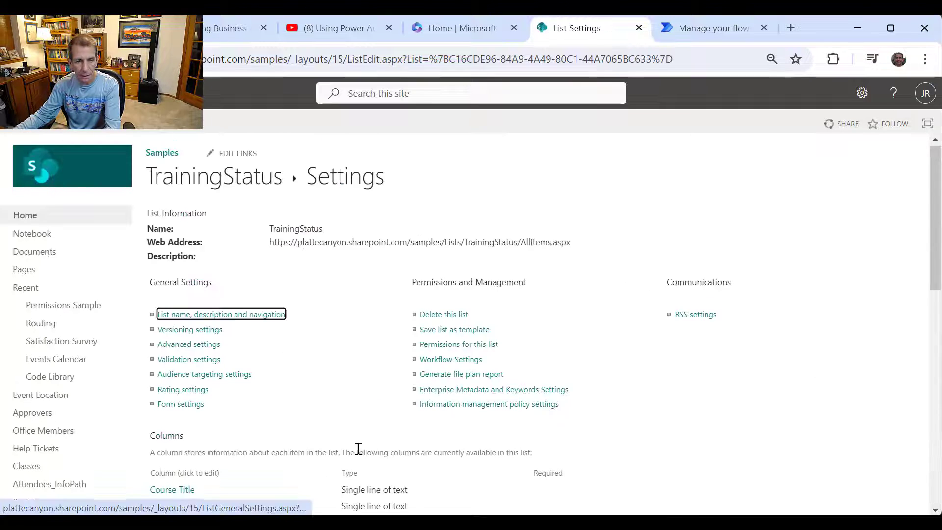
scroll(358, 448, "down", 5)
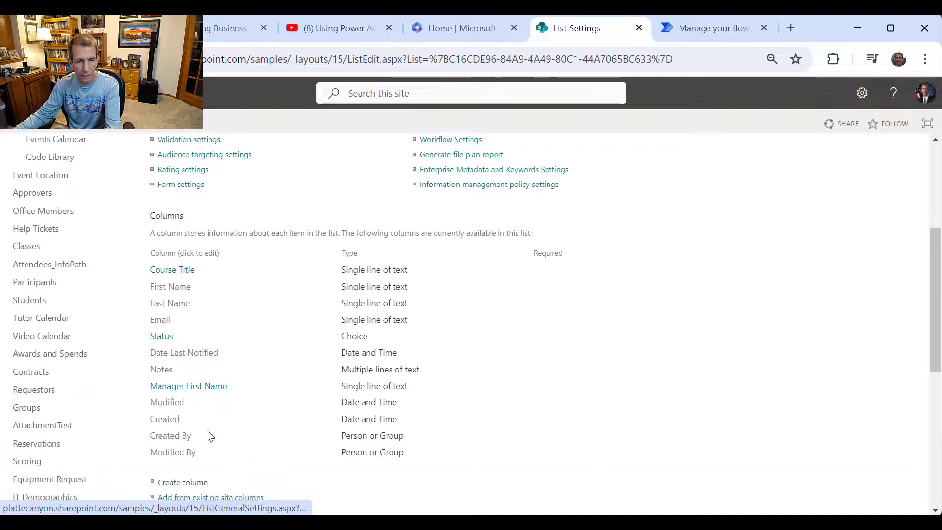
left_click(184, 483)
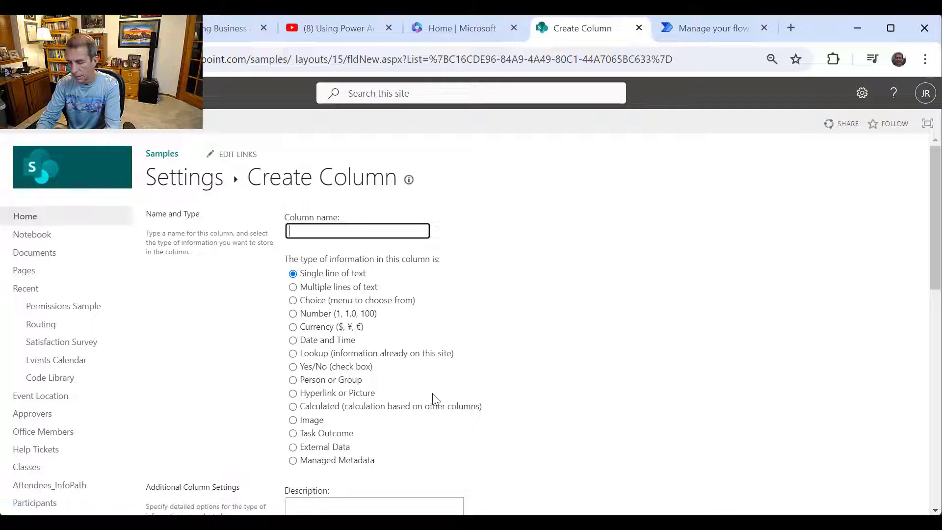
type("Manager Last Name")
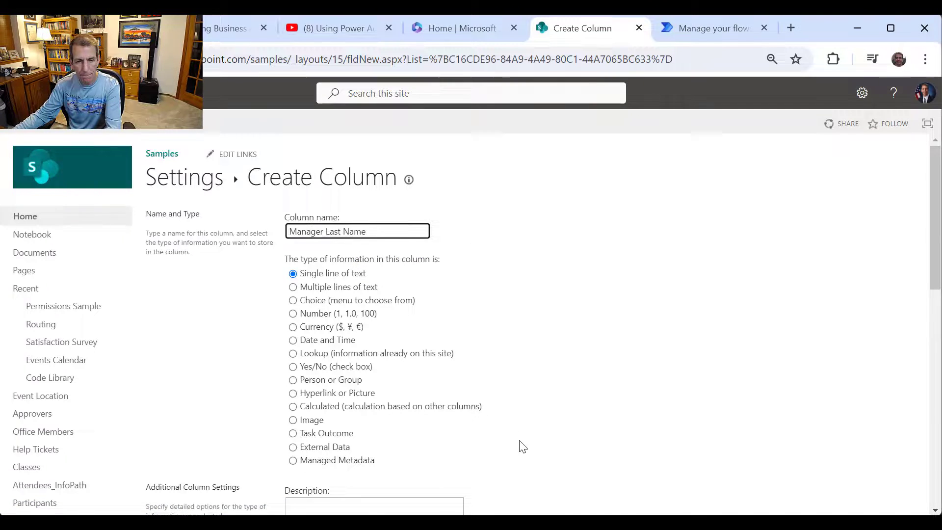
scroll(589, 478, "down", 10)
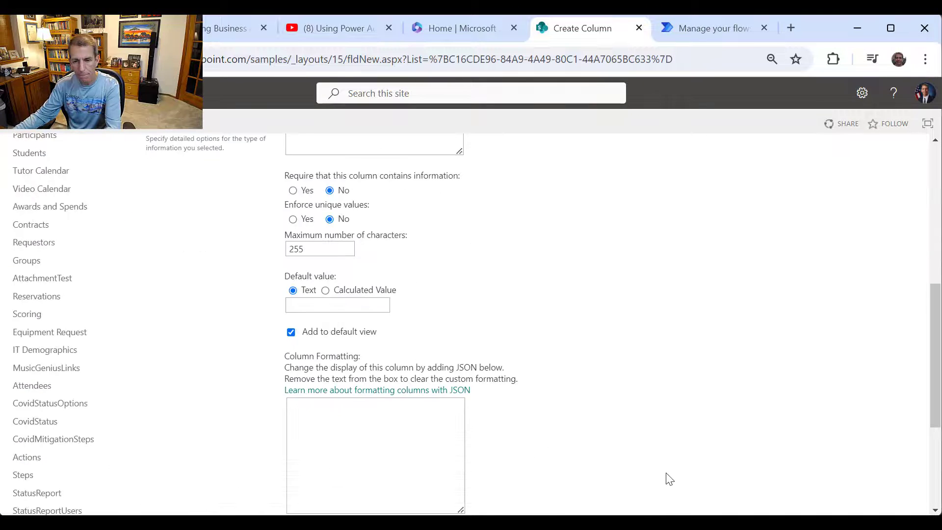
left_click(846, 375)
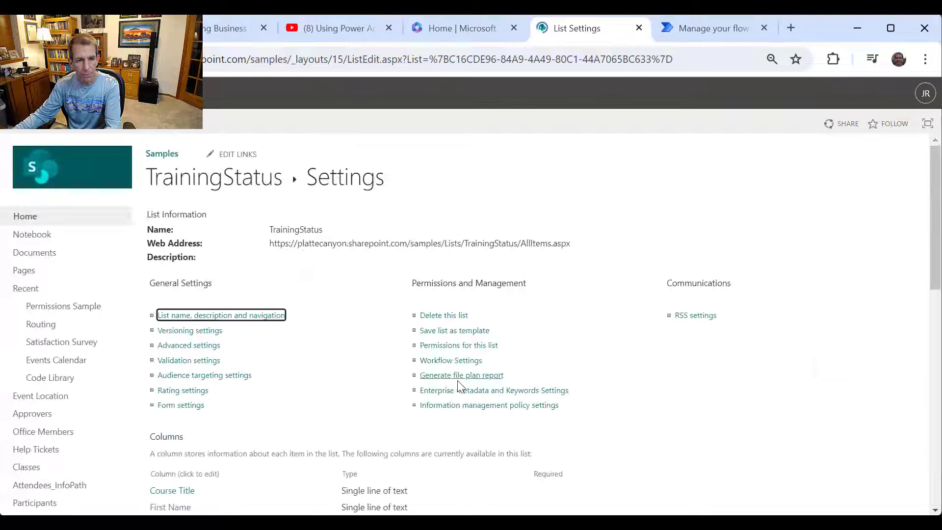
- Add a Manager Email column to the list
scroll(235, 452, "down", 5)
scroll(209, 471, "down", 3)
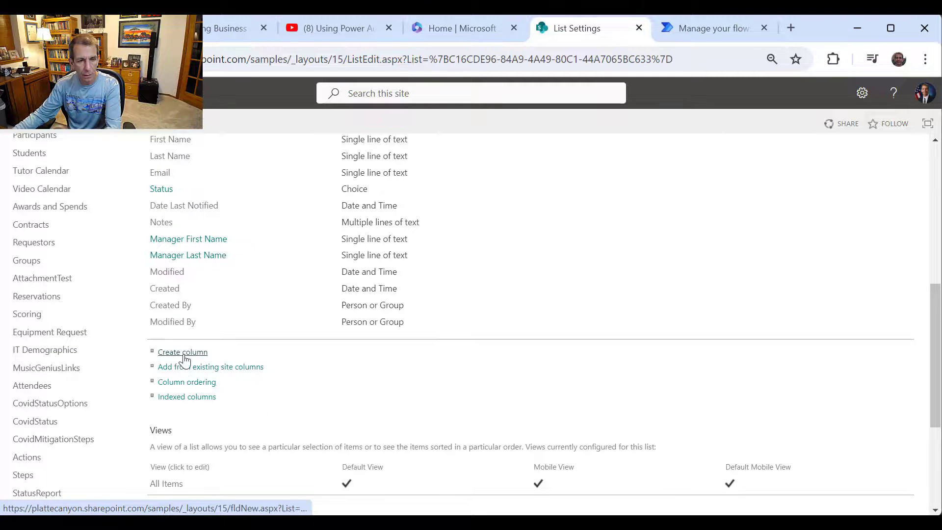
left_click(186, 357)
type("Ma")
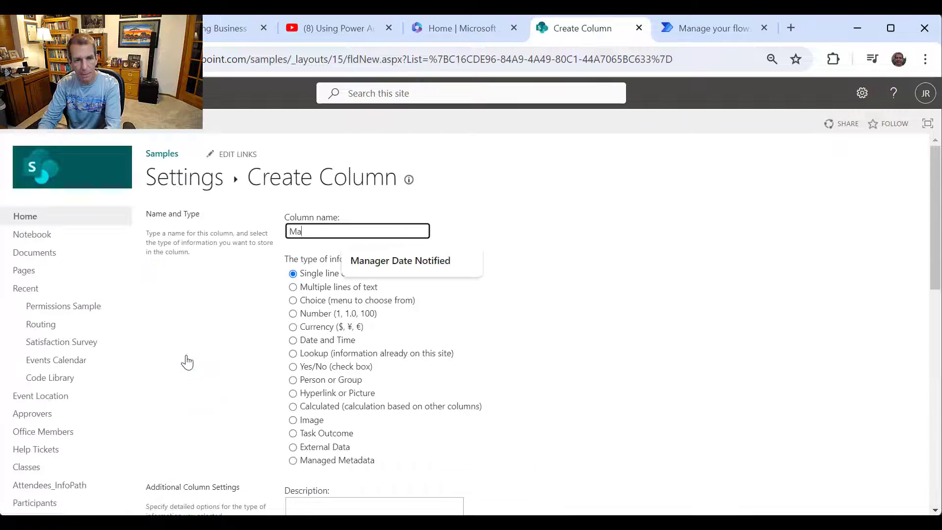
type("nager Email")
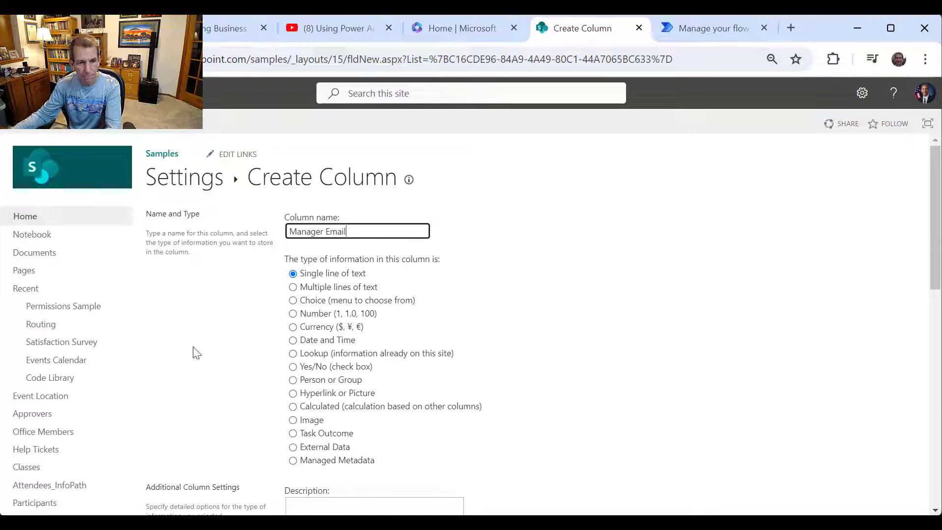
scroll(749, 411, "down", 10)
left_click(838, 378)
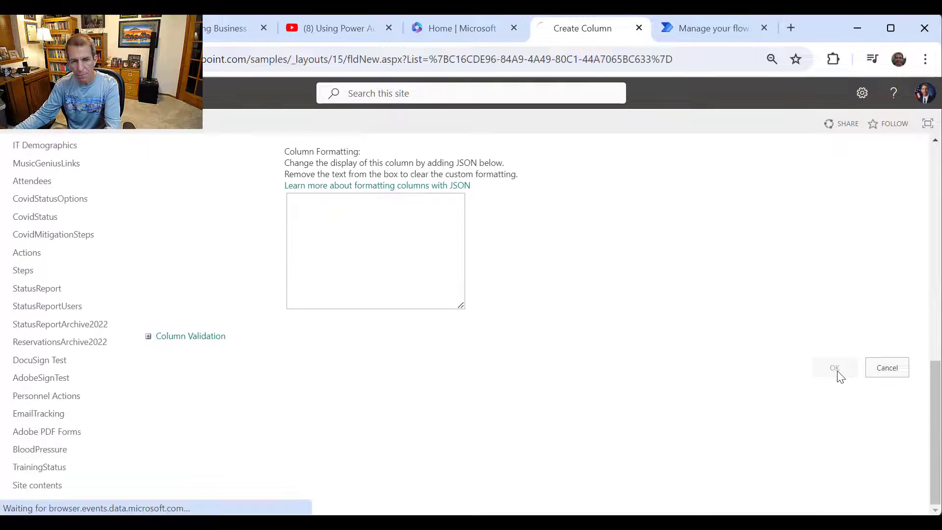
- Create a Date and Time column named Manager Date Notified
scroll(331, 399, "down", 7)
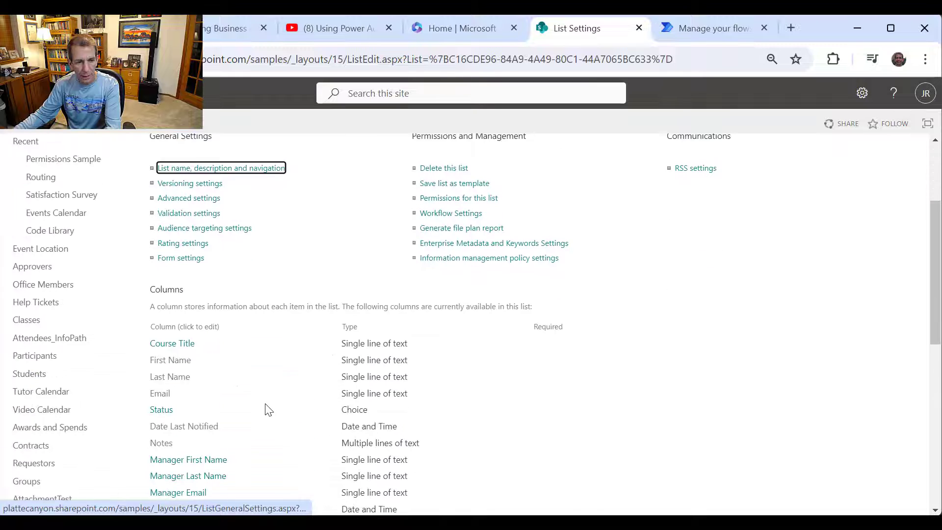
left_click(192, 371)
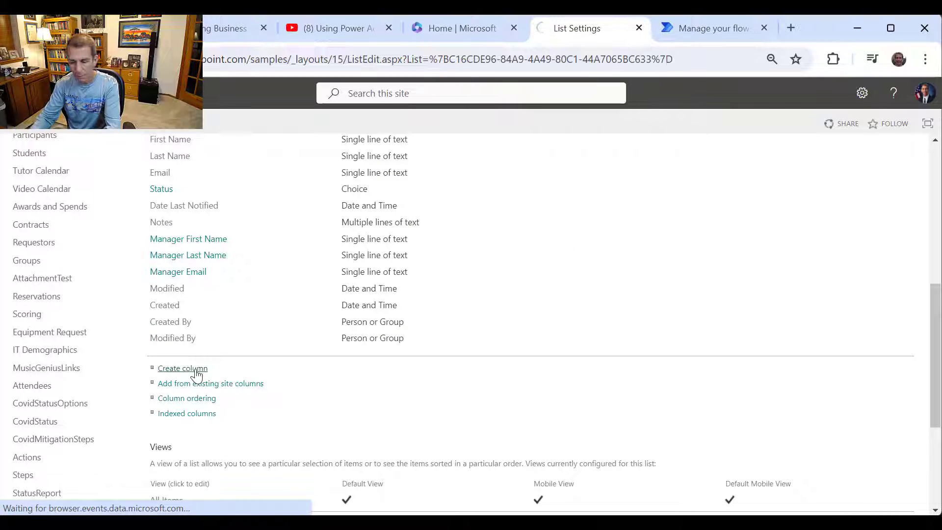
type("Manag")
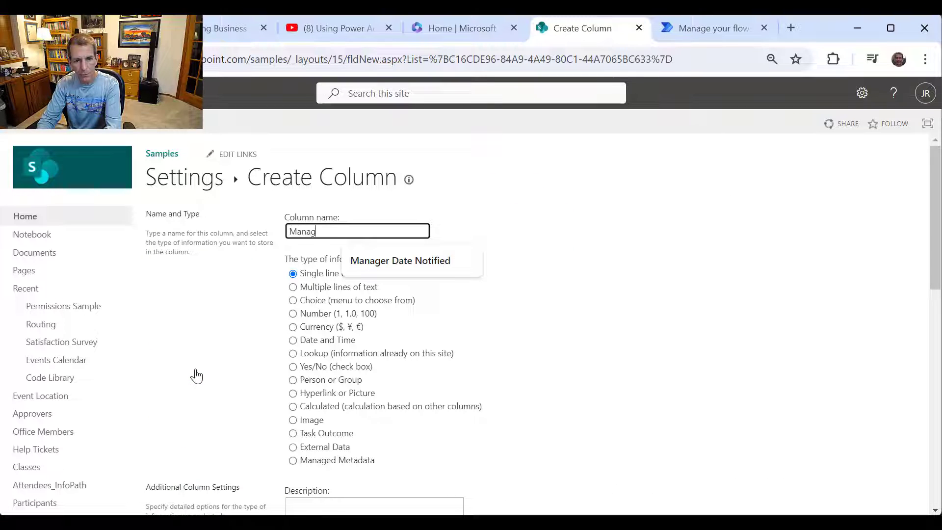
type("er Date Notified")
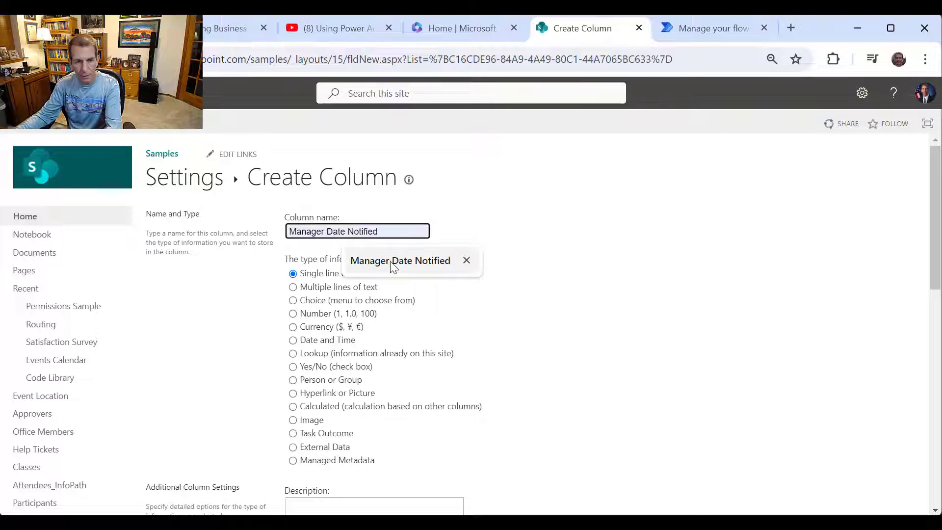
left_click(393, 265)
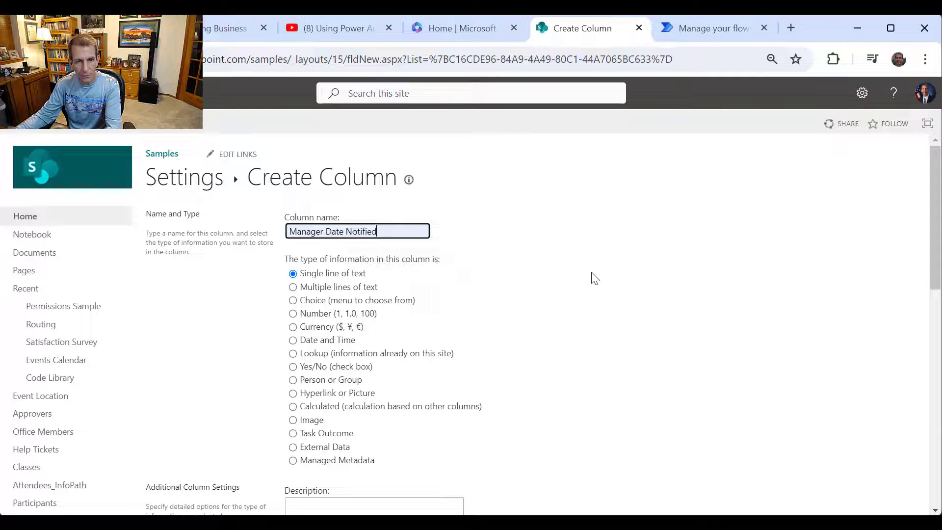
left_click(293, 340)
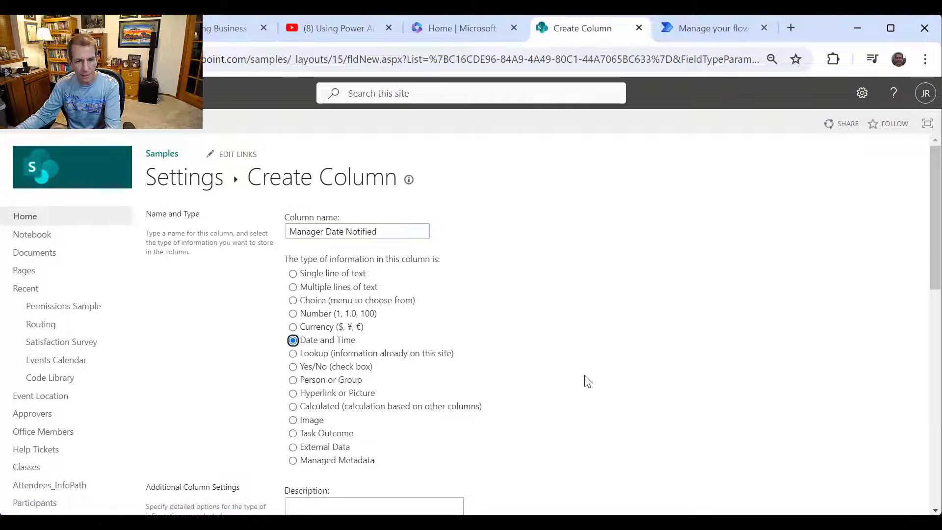
scroll(602, 369, "down", 2)
scroll(602, 369, "down", 10)
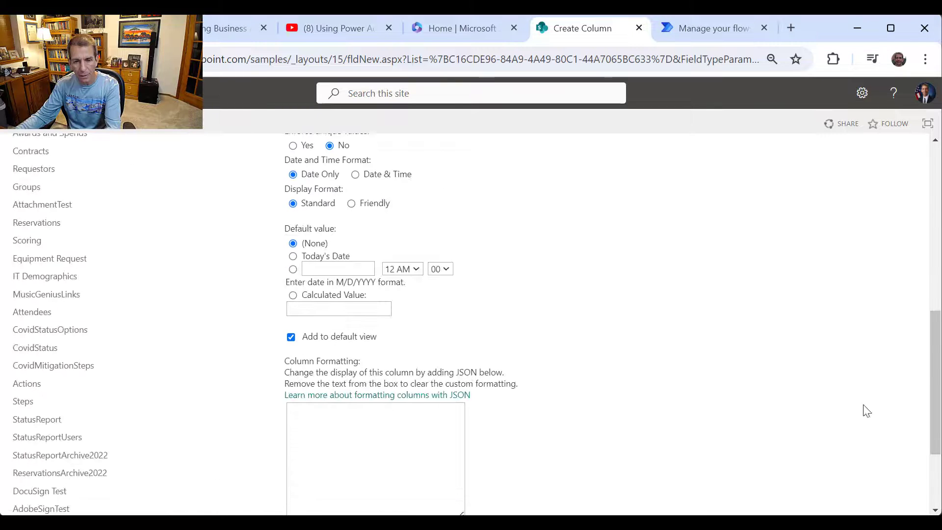
left_click(834, 445)
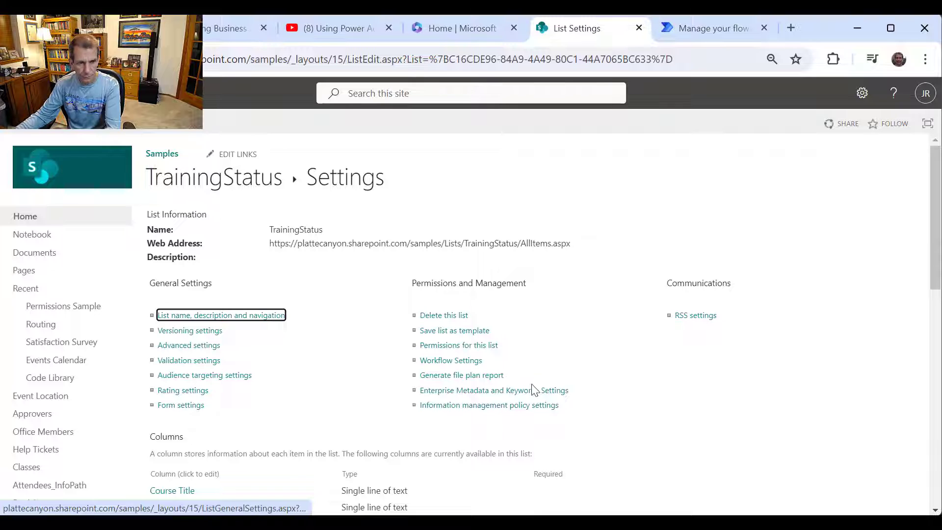
- Return to the TrainingStatus items in grid edit mode and scroll across the columns
left_click(213, 185)
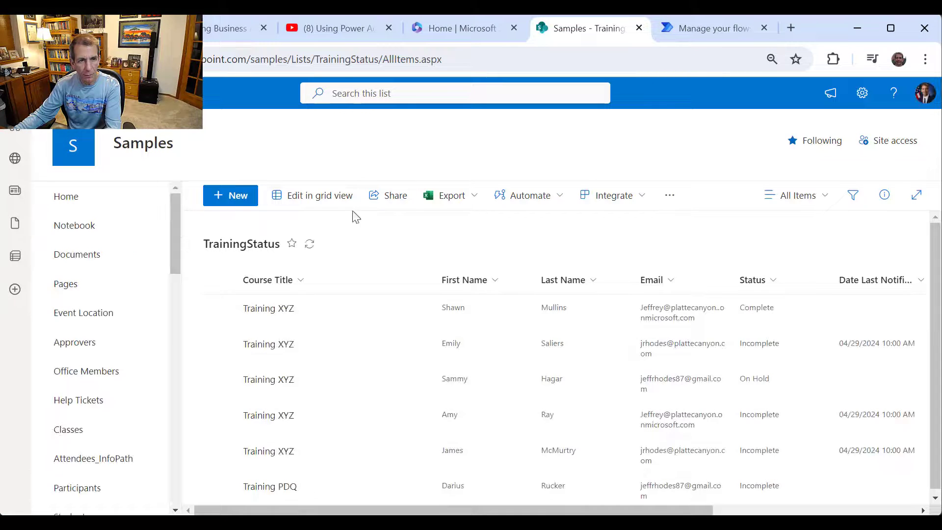
left_click(315, 199)
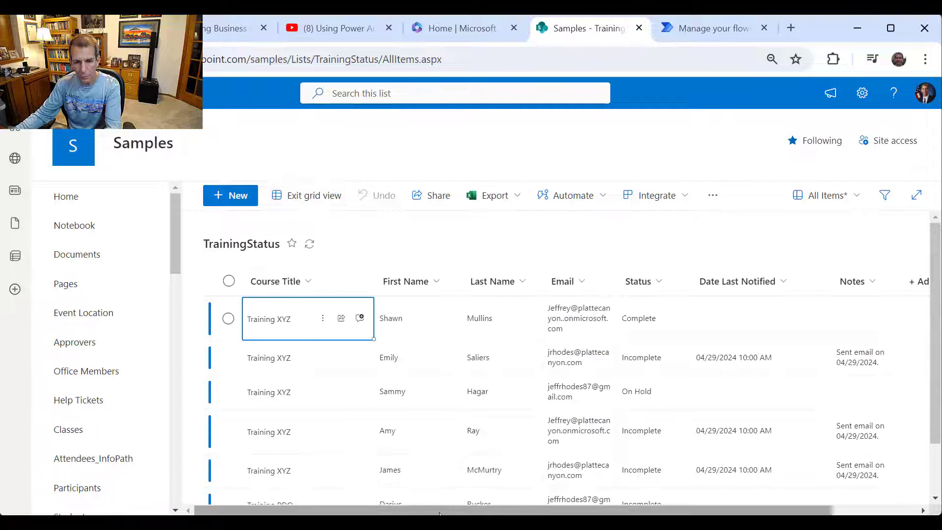
left_click_drag(439, 513, 552, 510)
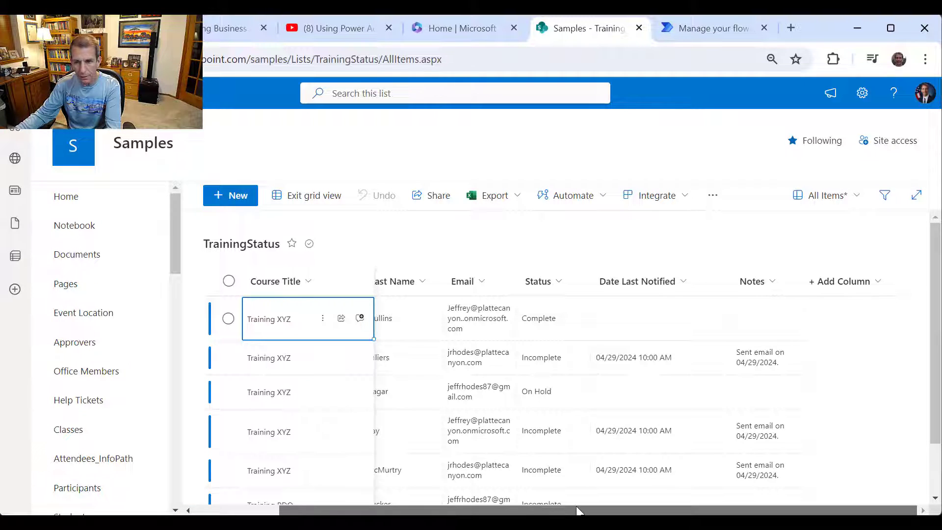
left_click_drag(577, 511, 351, 499)
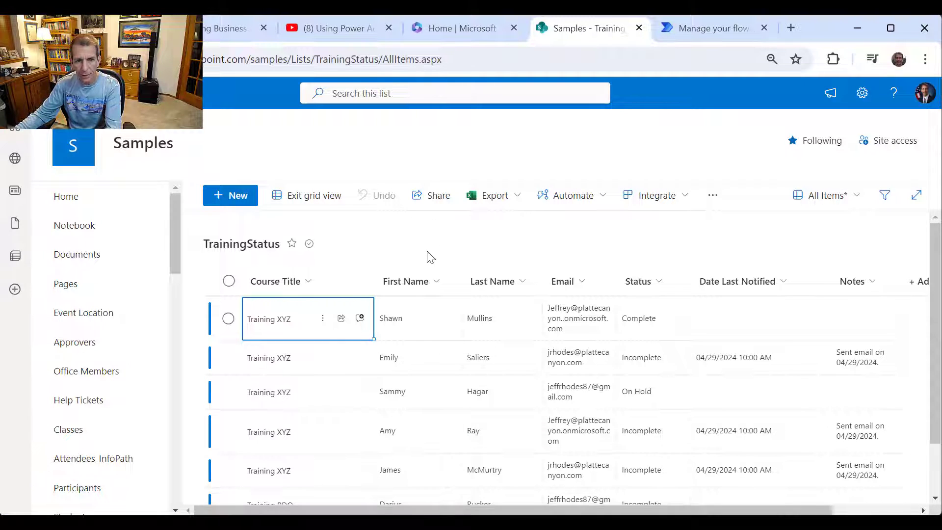
- Confirm the All Items view includes the Manager columns and save it
left_click(843, 199)
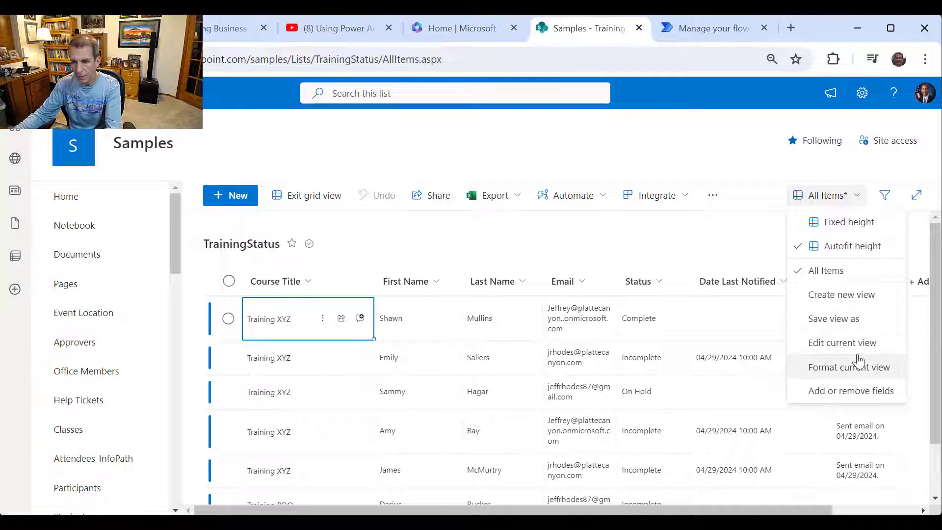
left_click(855, 346)
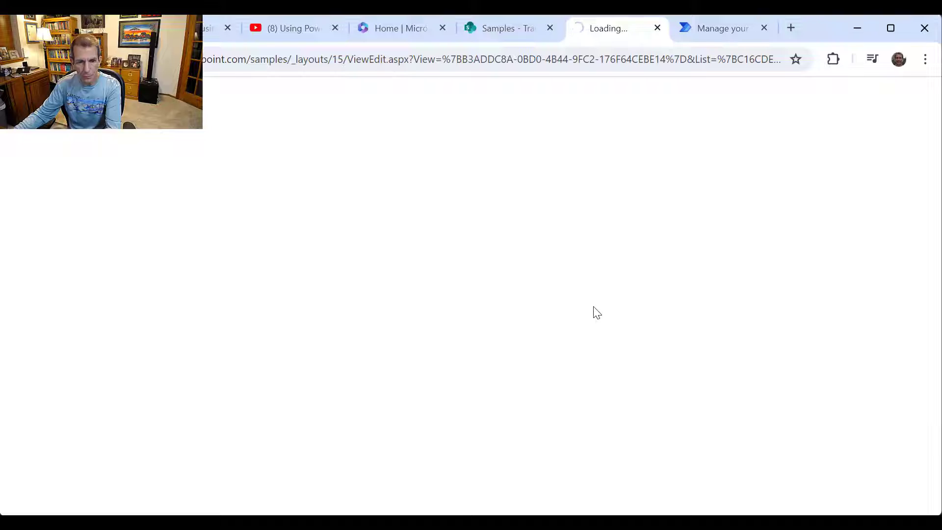
scroll(596, 313, "down", 5)
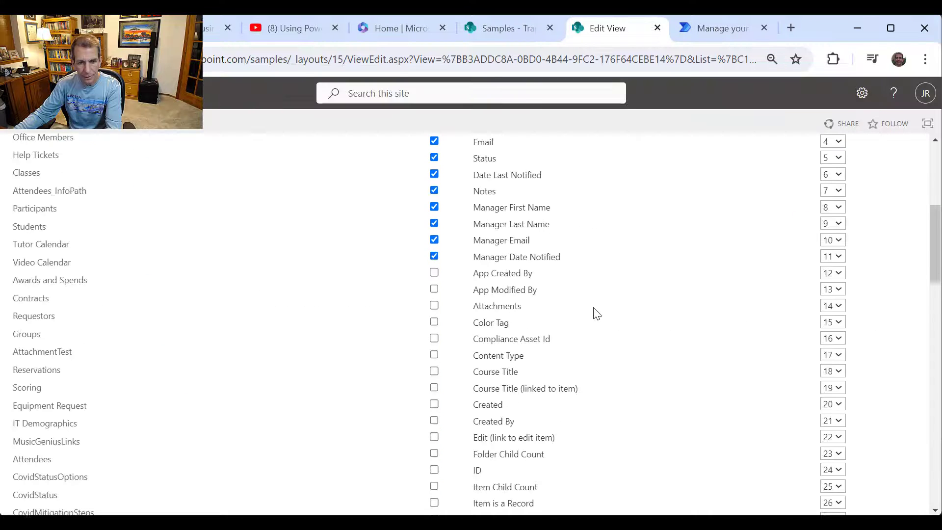
scroll(595, 269, "down", 20)
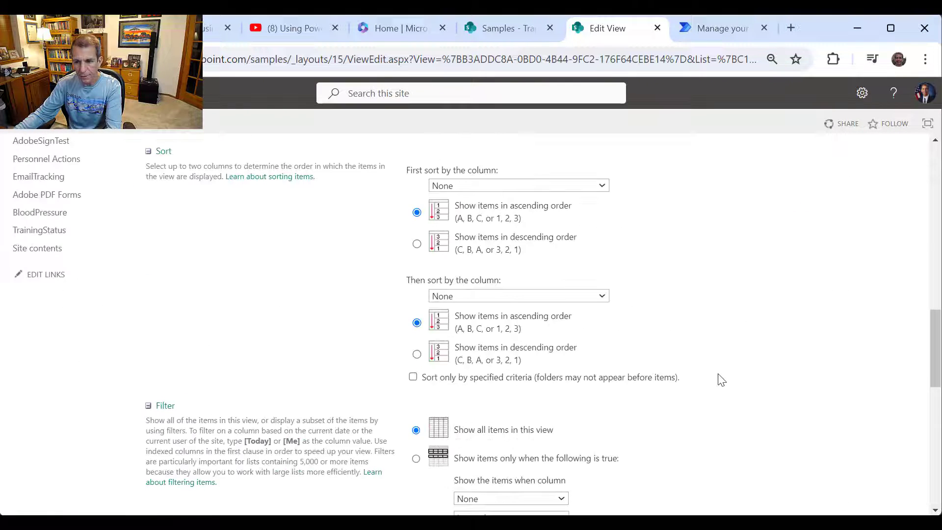
left_click(837, 449)
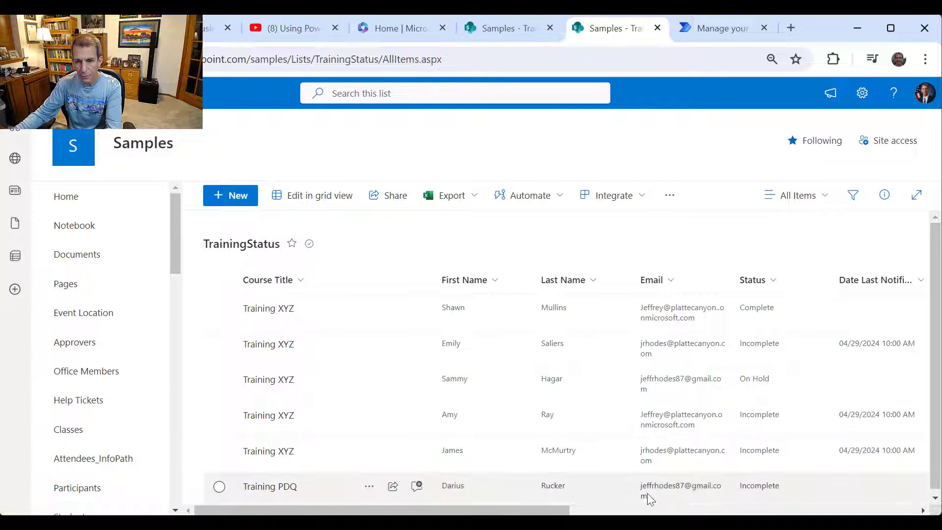
left_click_drag(563, 511, 643, 502)
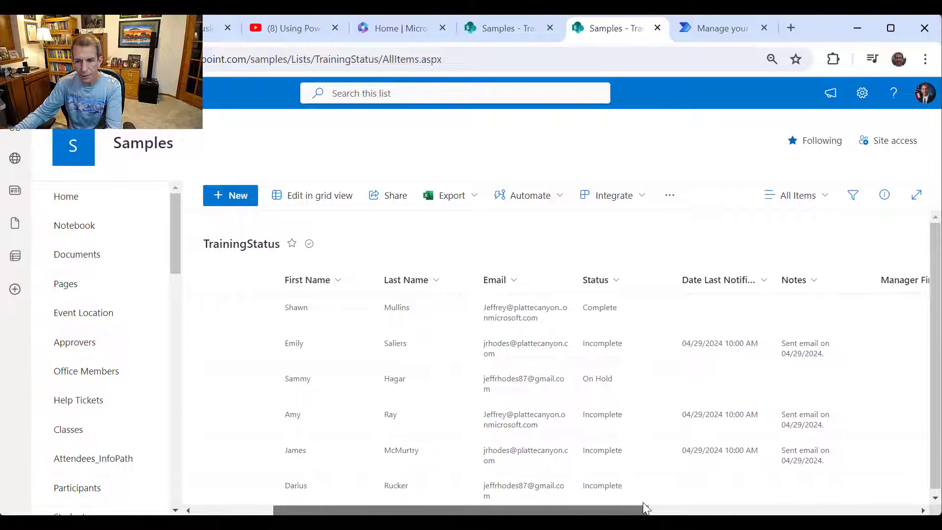
- In grid view, enter the second row's manager first name, last name and personal email
left_click(315, 195)
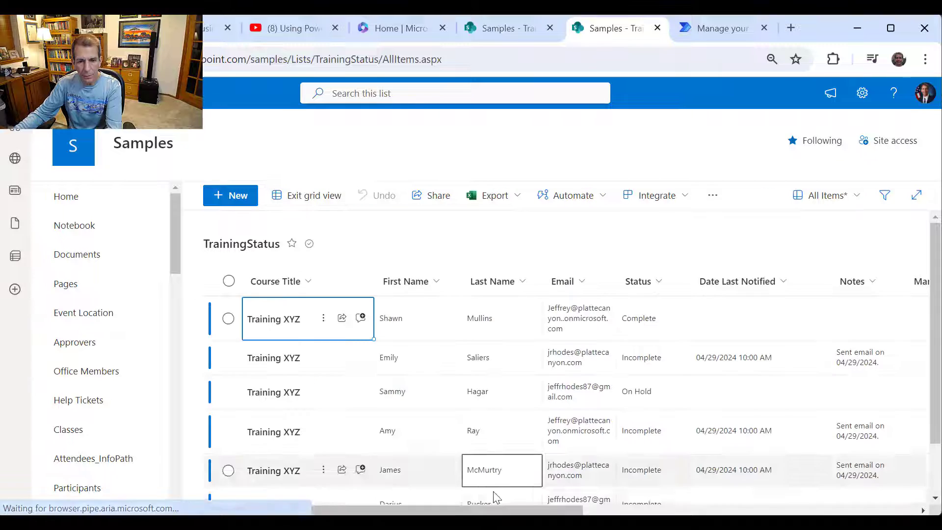
scroll(619, 390, "right", 5)
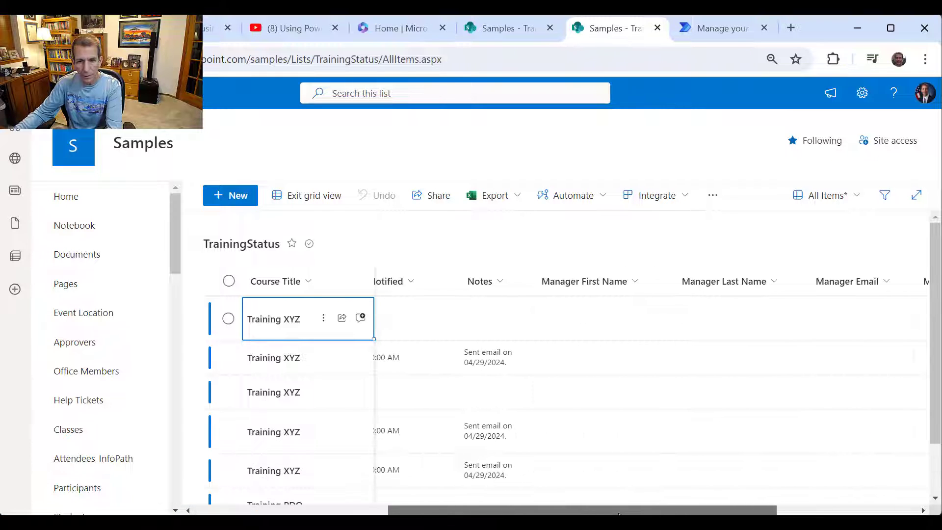
left_click(629, 365)
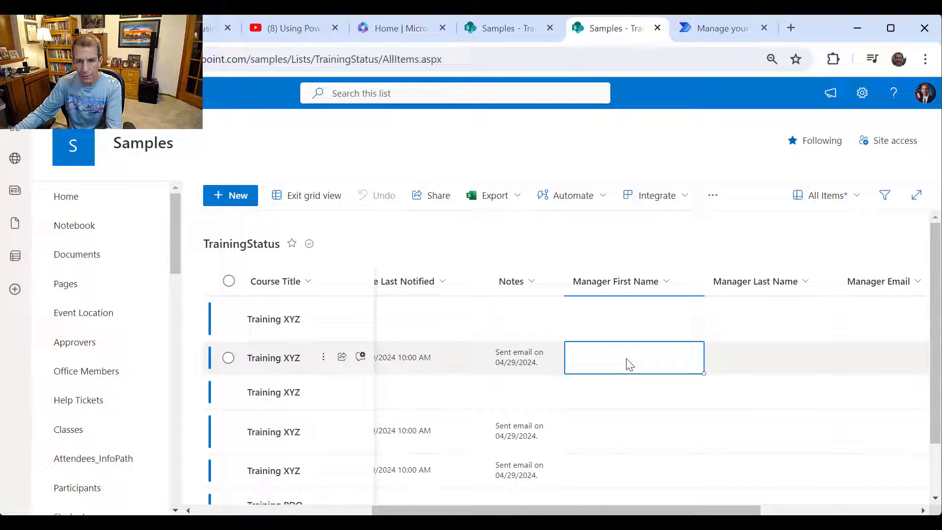
left_click(654, 361)
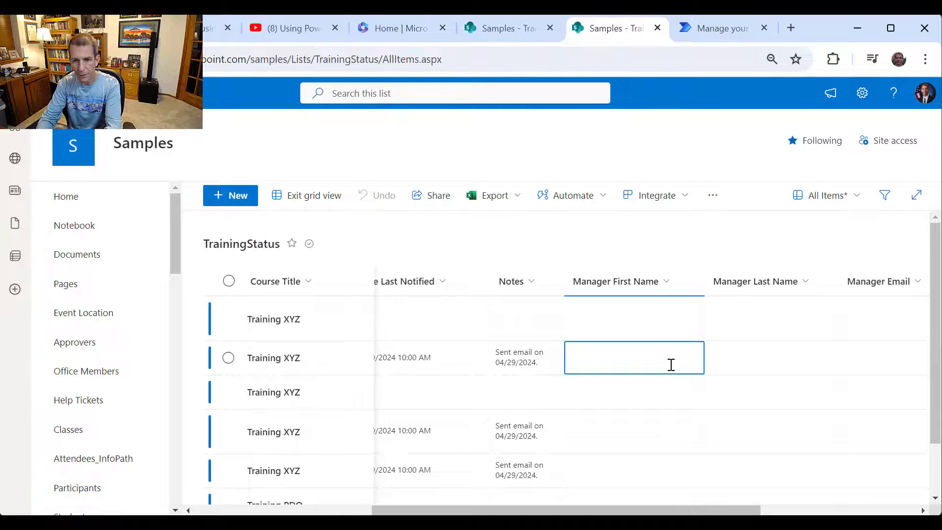
type("Paul")
key("Tab")
type("M")
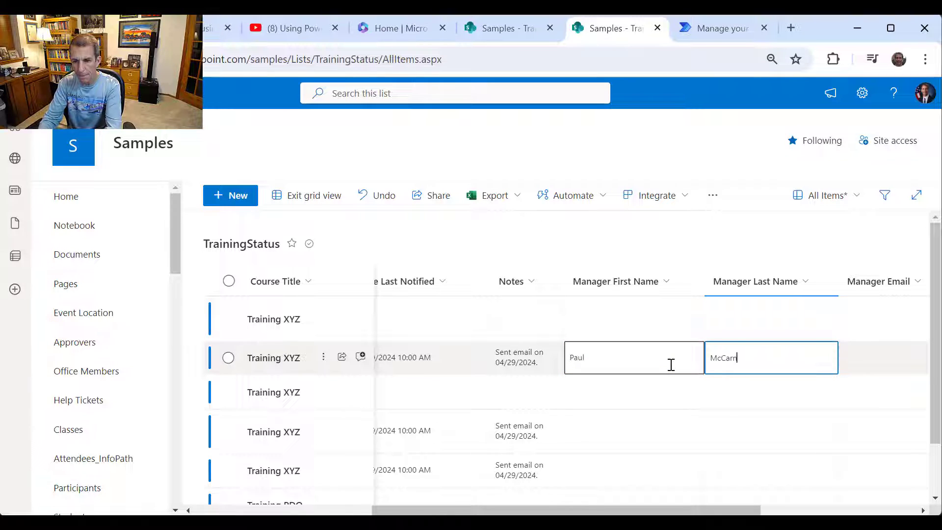
key("Tab")
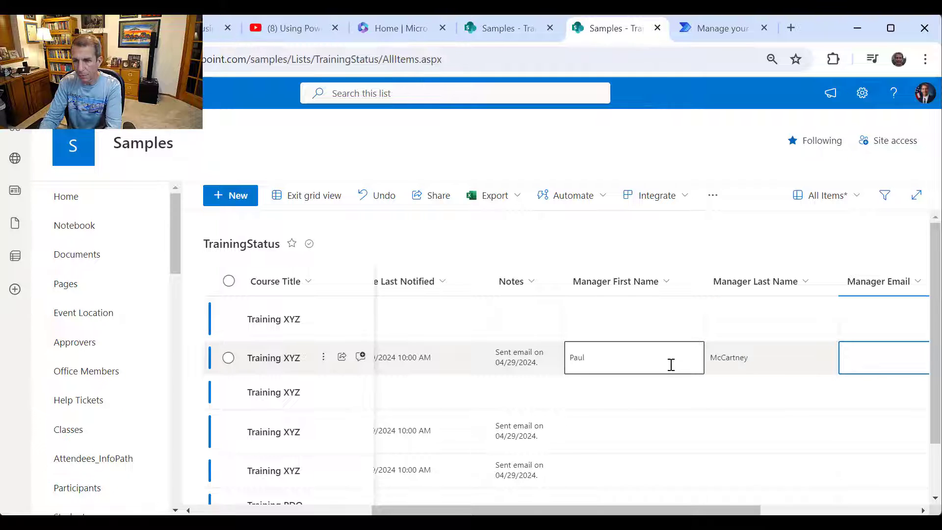
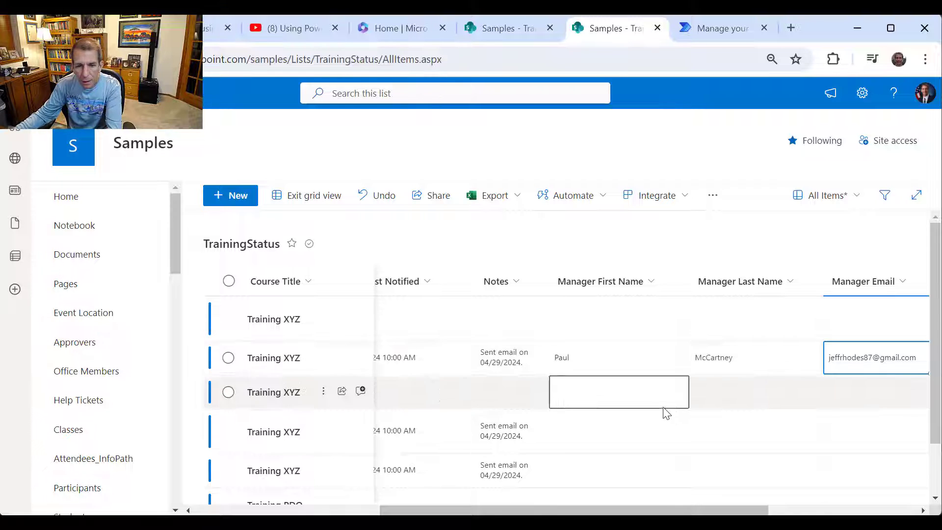
- Enter the fourth row's manager first name, last name and company email address
left_click(597, 429)
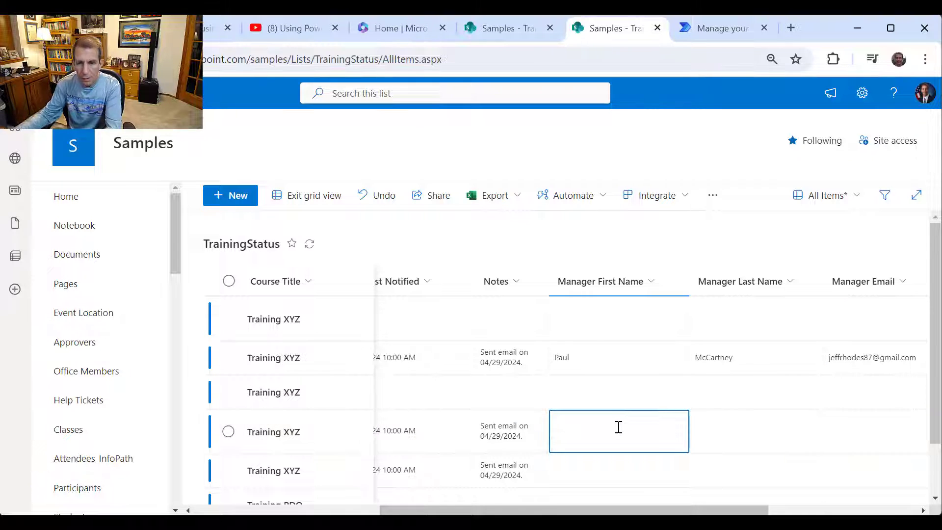
type("John")
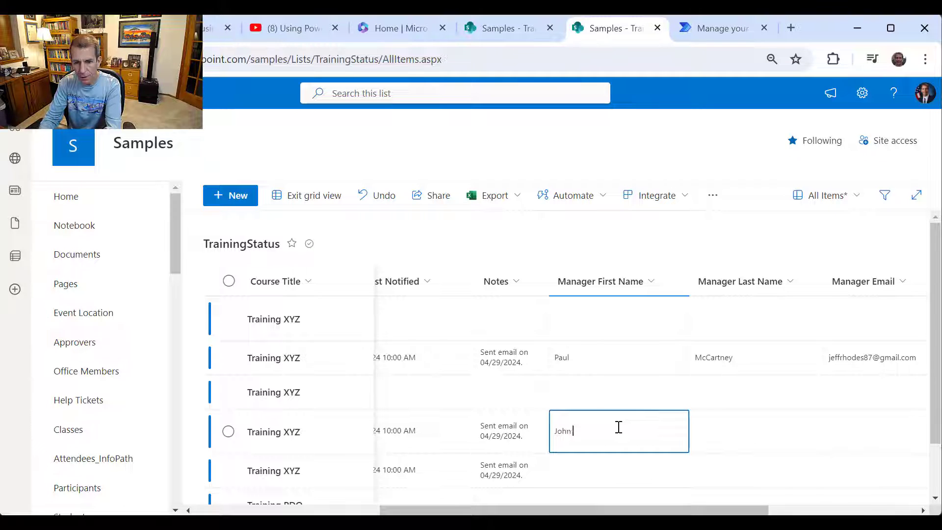
key("Tab")
type("Lenno")
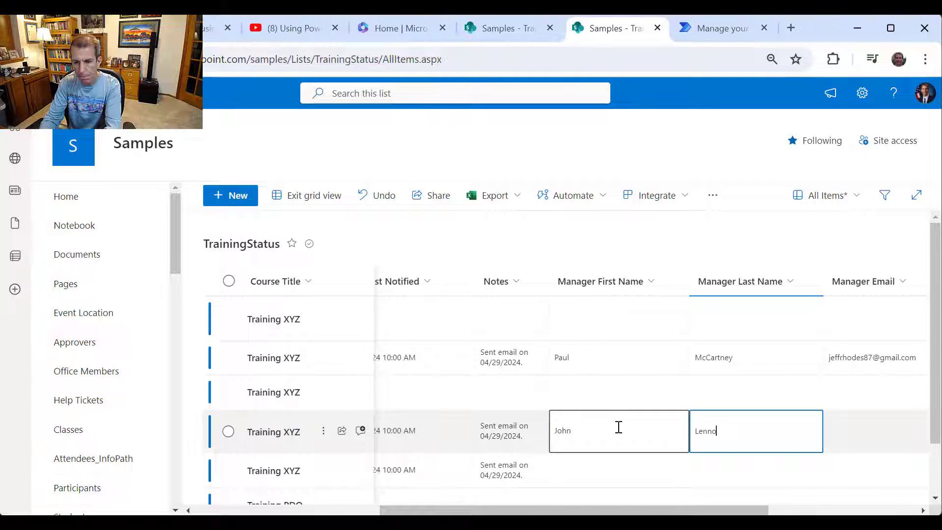
type("n")
key("Tab")
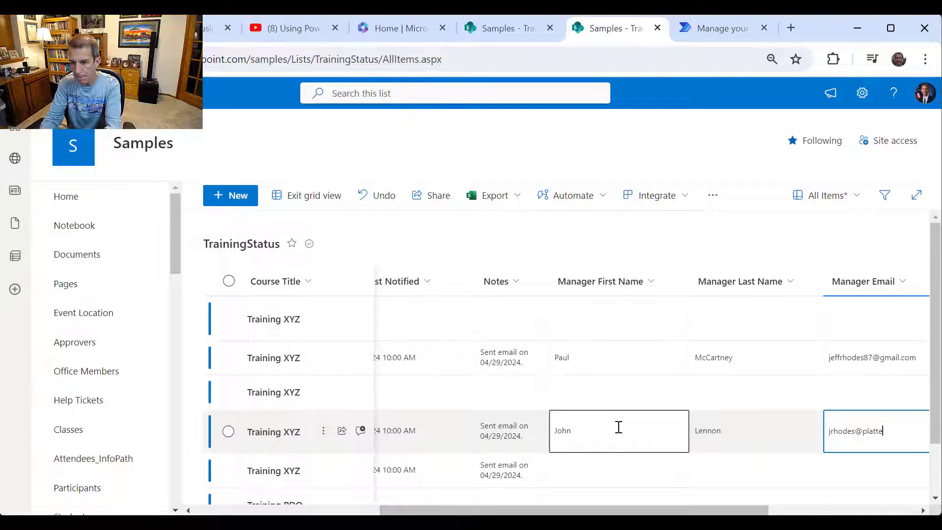
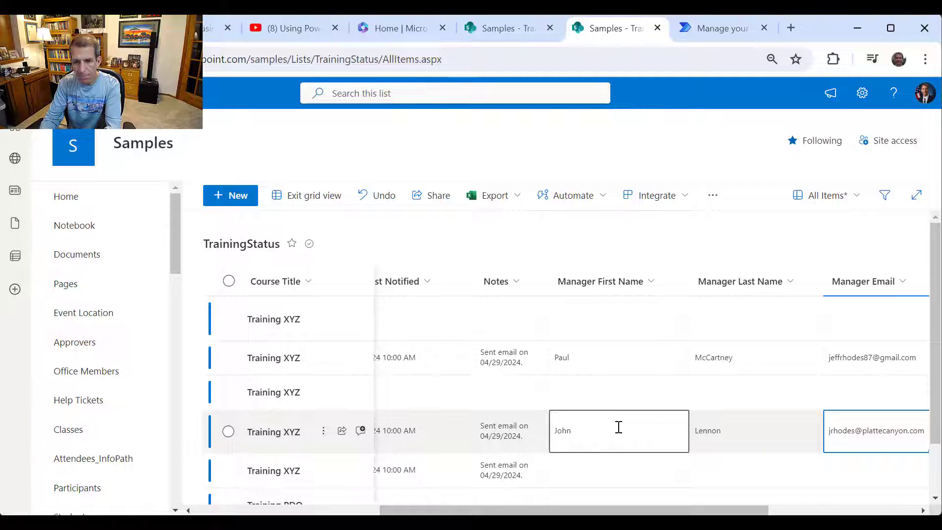
- Fill the last Training XYZ row's manager name and onmicrosoft.com work email address
left_click(629, 477)
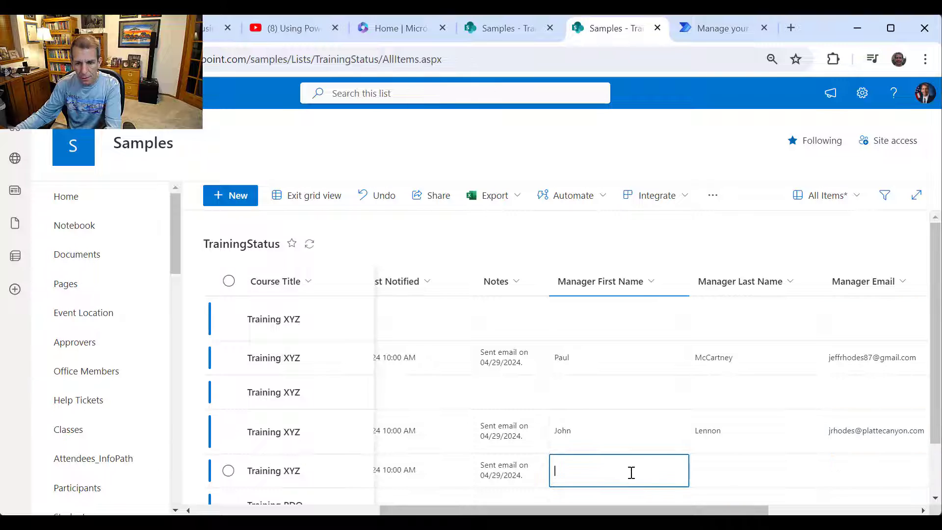
type("George")
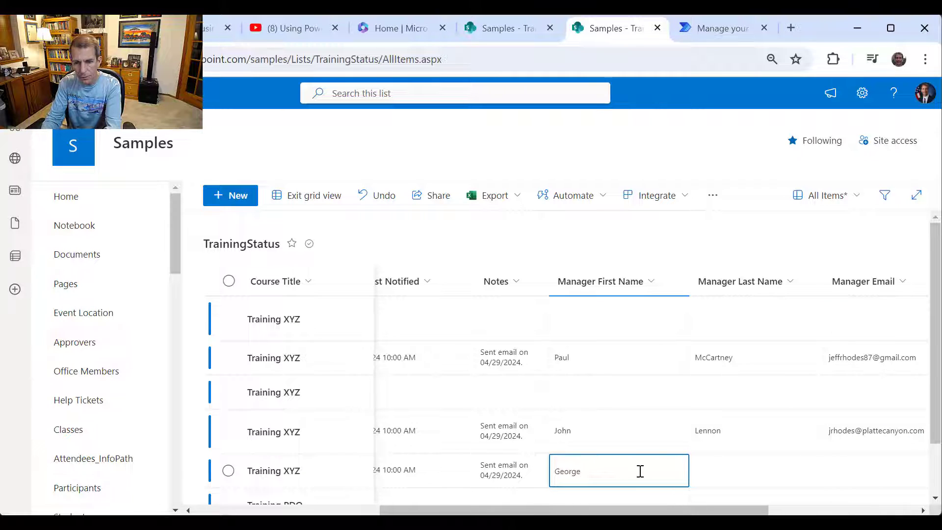
key("Tab")
type("Harrison")
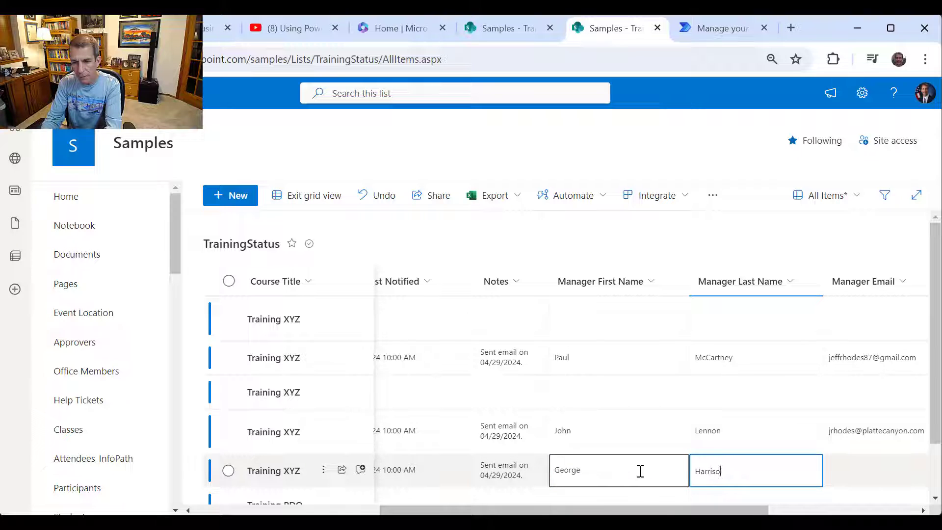
key("Tab")
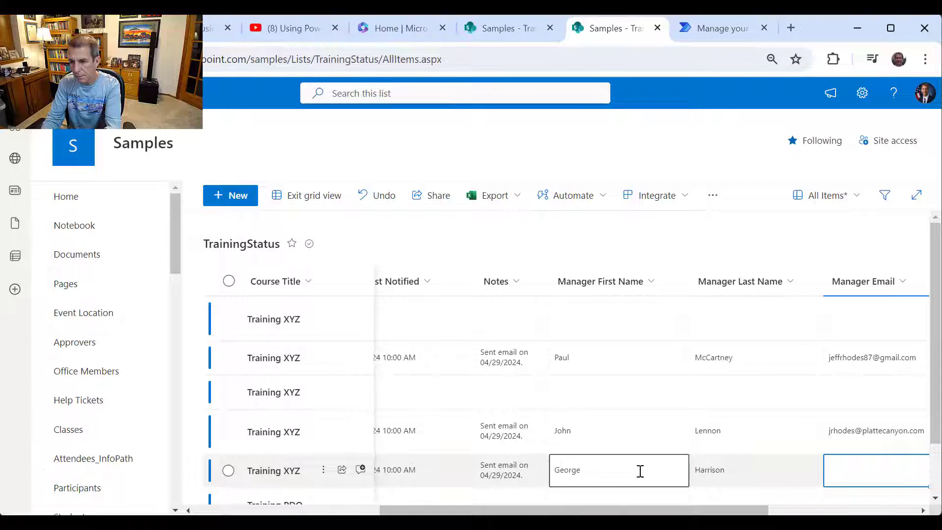
type("Je")
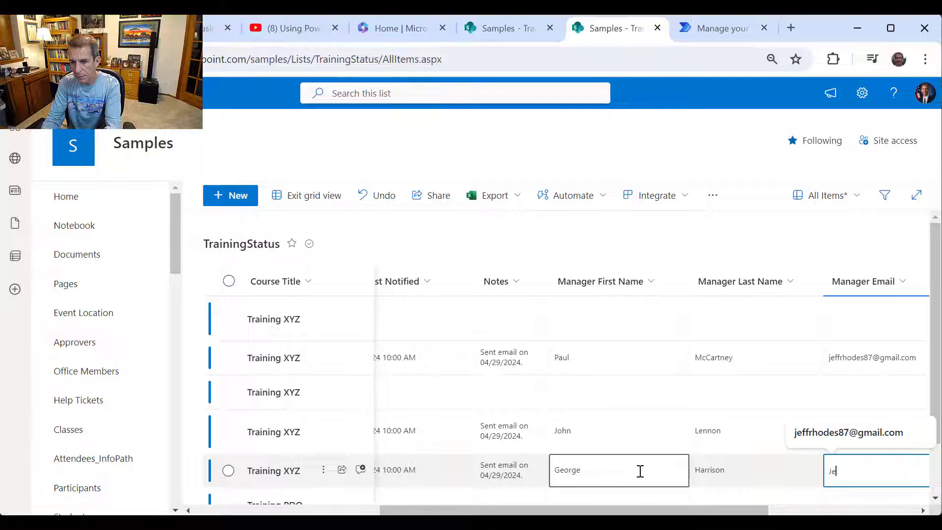
key("BackSpace")
key("BackSpace")
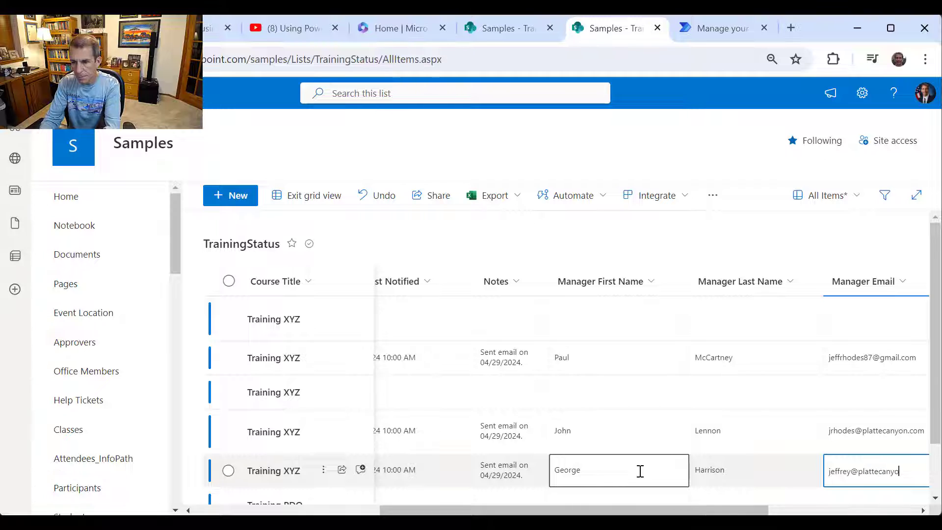
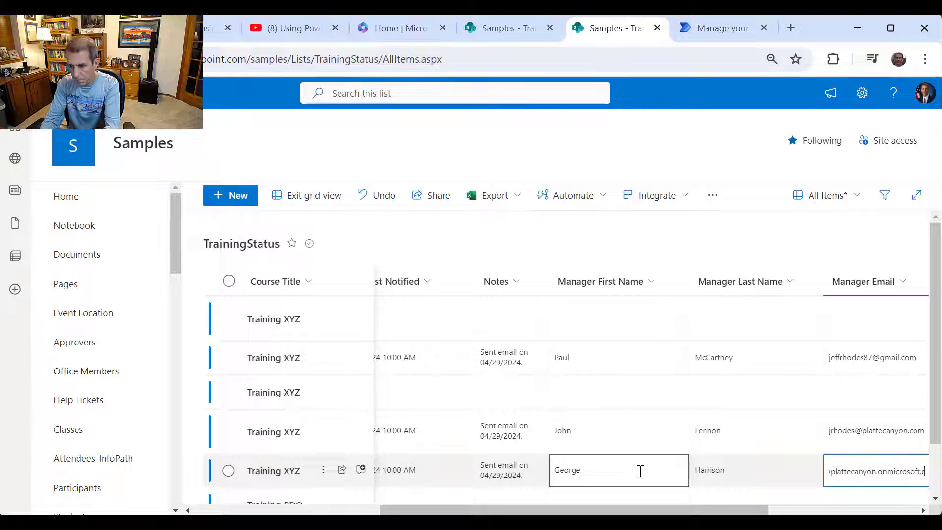
key("Return")
scroll(648, 471, "down", 1)
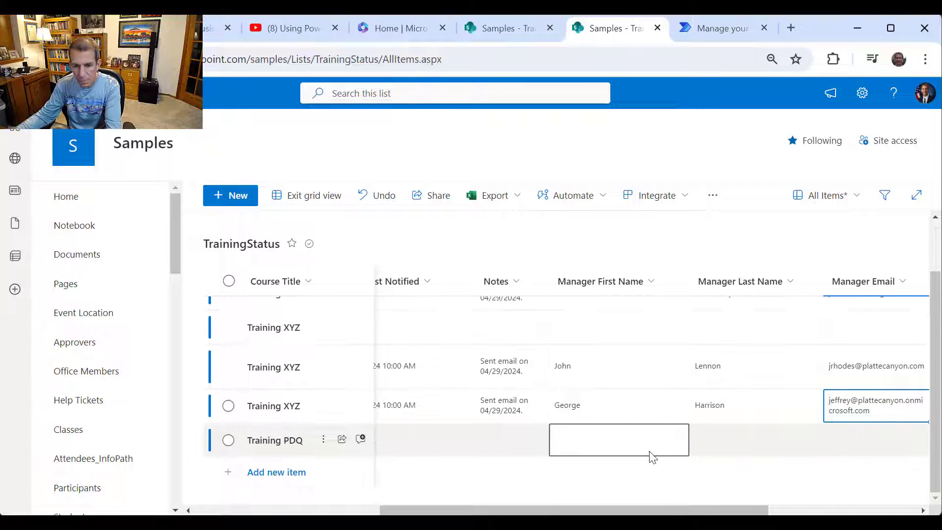
scroll(680, 431, "up", 1)
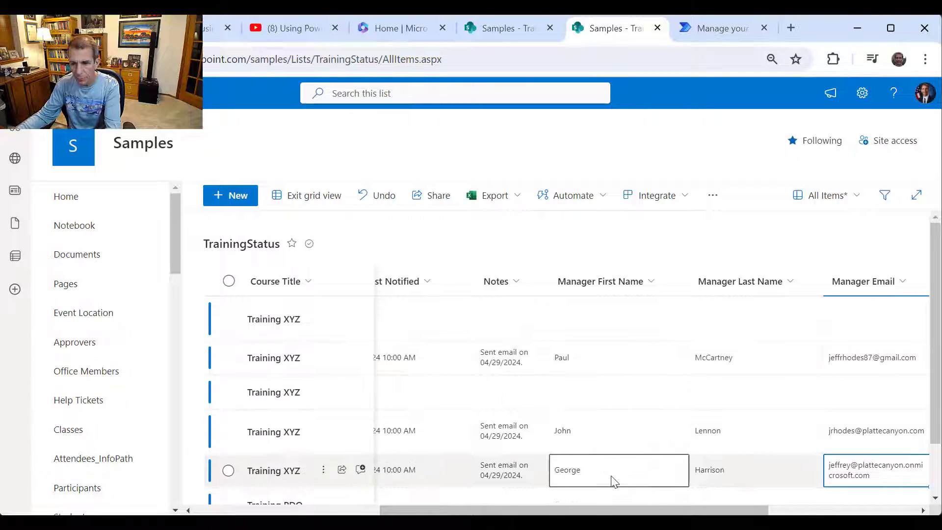
- Scroll the grid to view Date Last Notified and Manager Date Notified, then switch to Power Automate
left_click_drag(700, 511, 724, 513)
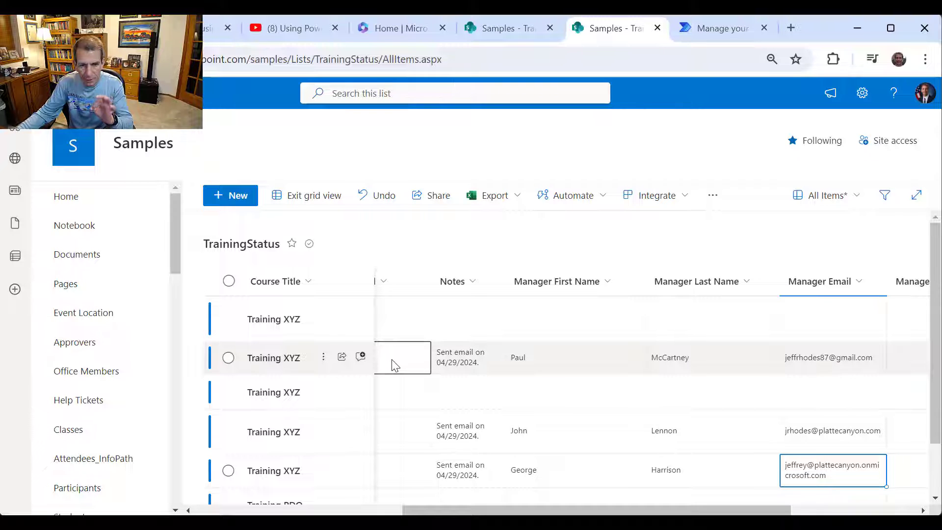
left_click_drag(423, 511, 374, 512)
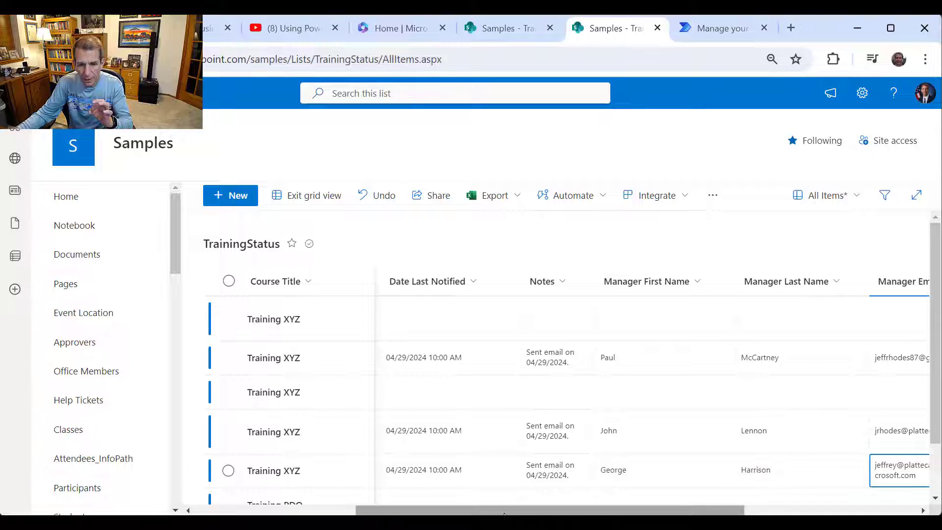
left_click_drag(529, 512, 675, 513)
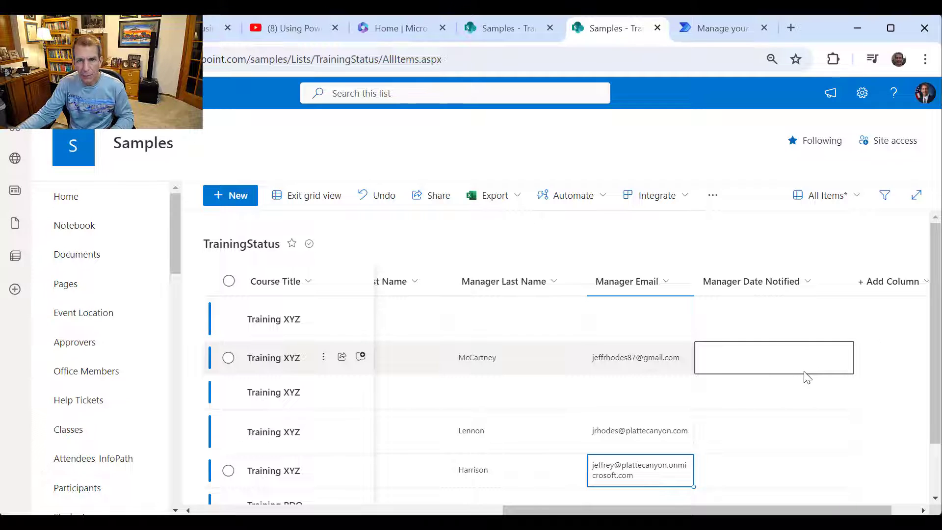
left_click(705, 28)
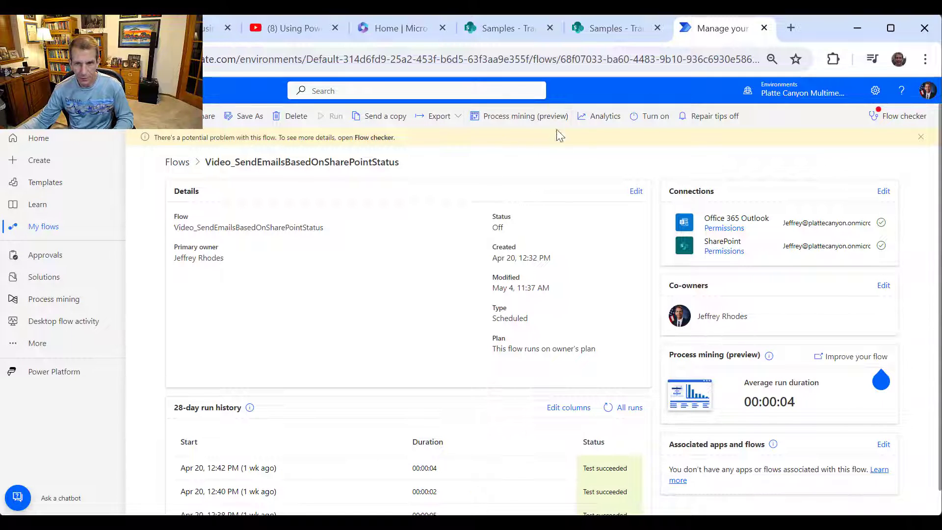
- Turn the flow on and insert a new step before Get items
left_click(650, 118)
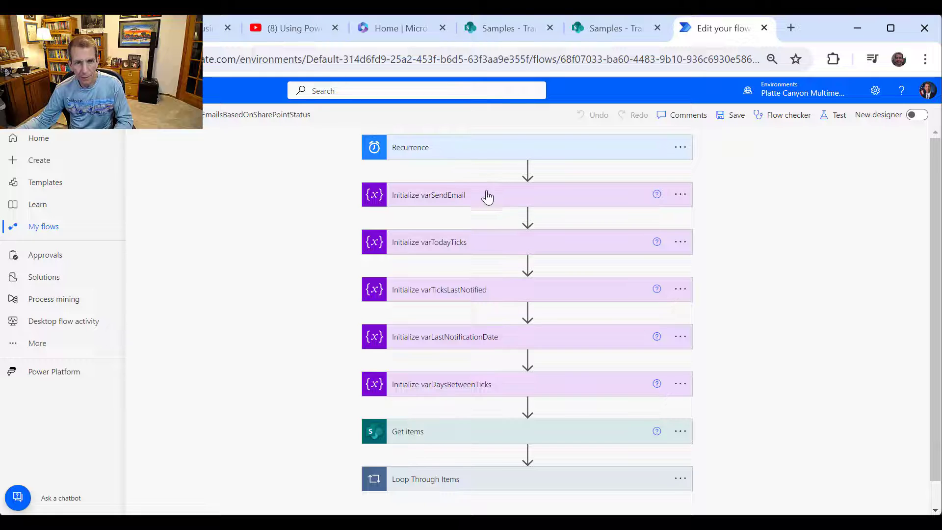
left_click(526, 406)
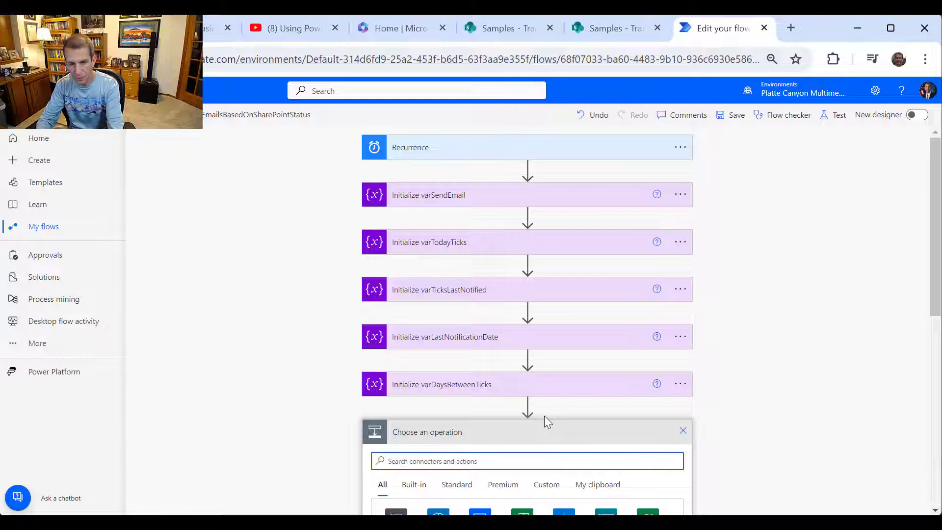
- Add an Initialize variable action for a Boolean named varSendManagerEmail
type("variable")
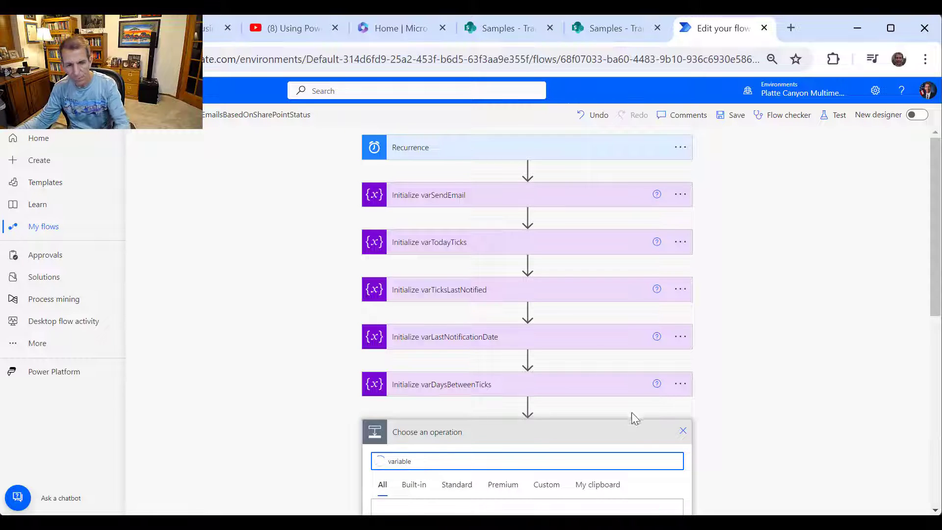
scroll(631, 414, "down", 3)
left_click(460, 426)
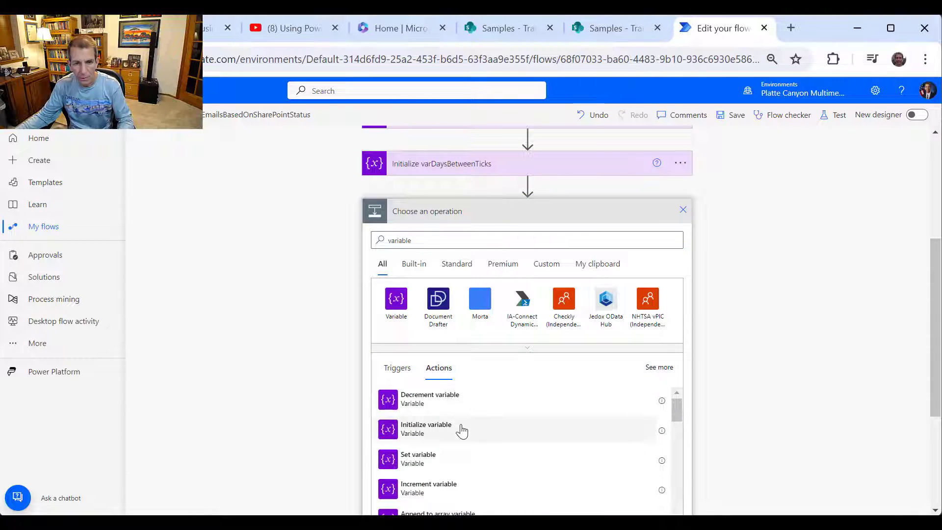
left_click(483, 425)
left_click(536, 309)
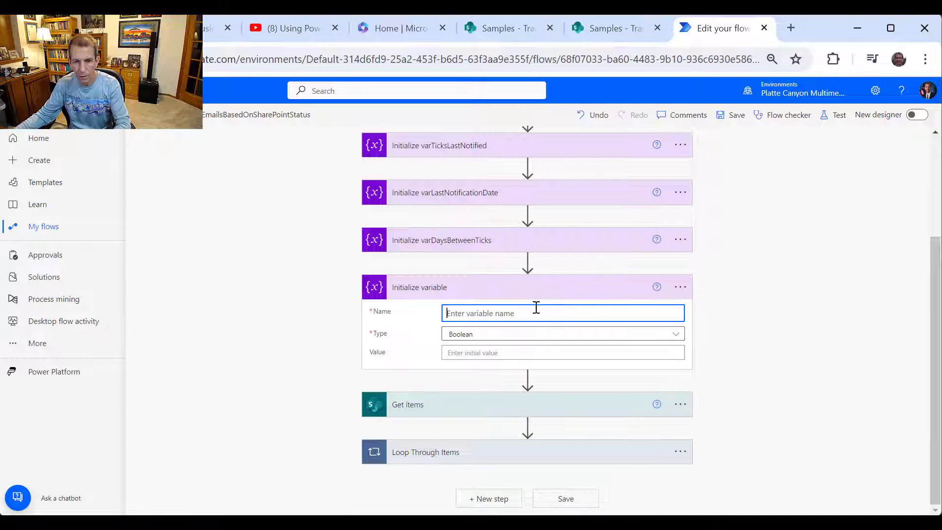
type("varSend")
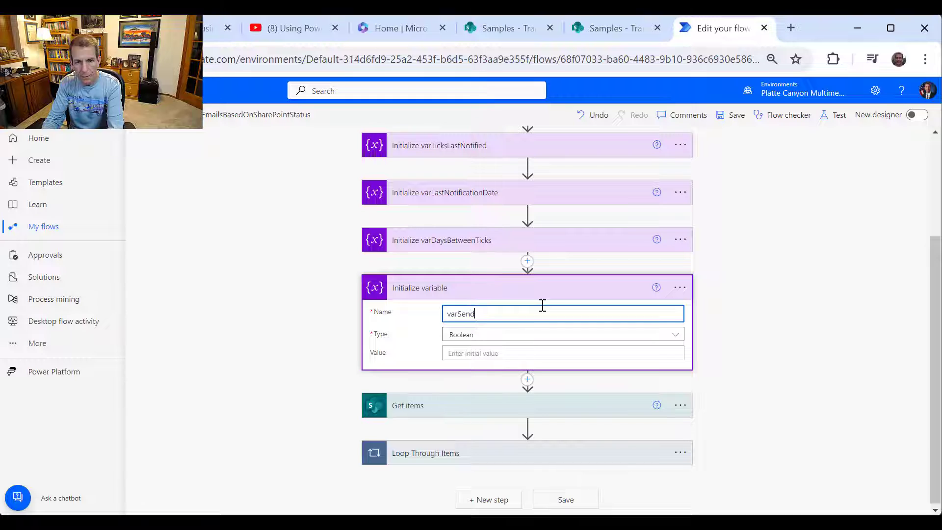
type("ManagerEmail")
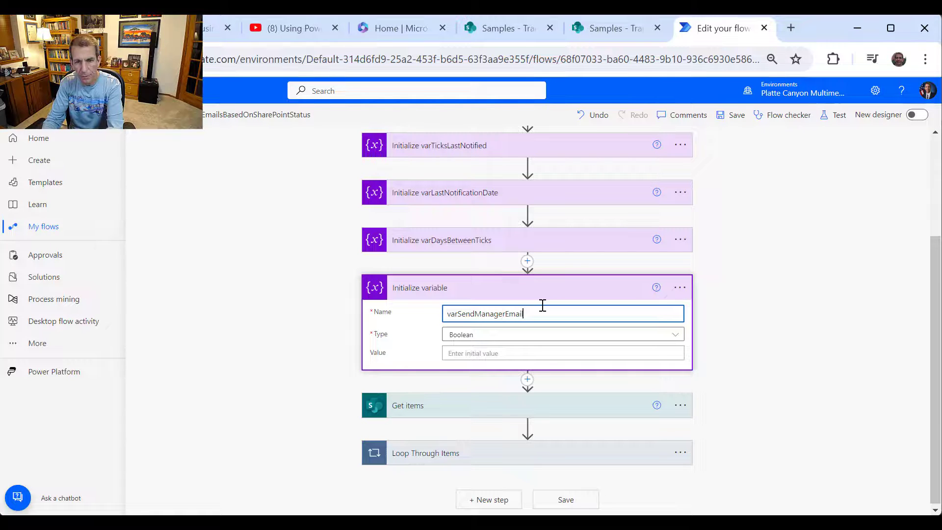
left_click(779, 383)
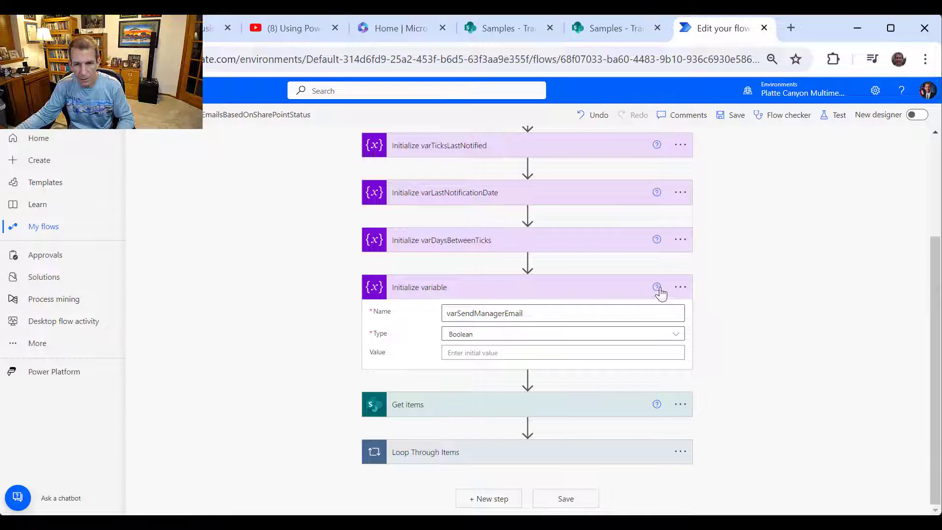
- Retitle the action 'Initialize varSendManagerEmail' and collapse it
left_click(681, 288)
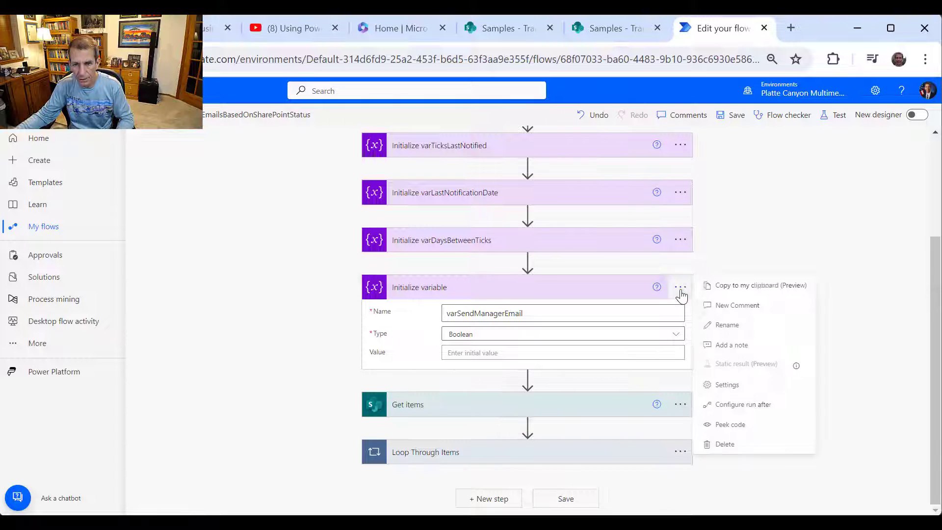
left_click(728, 325)
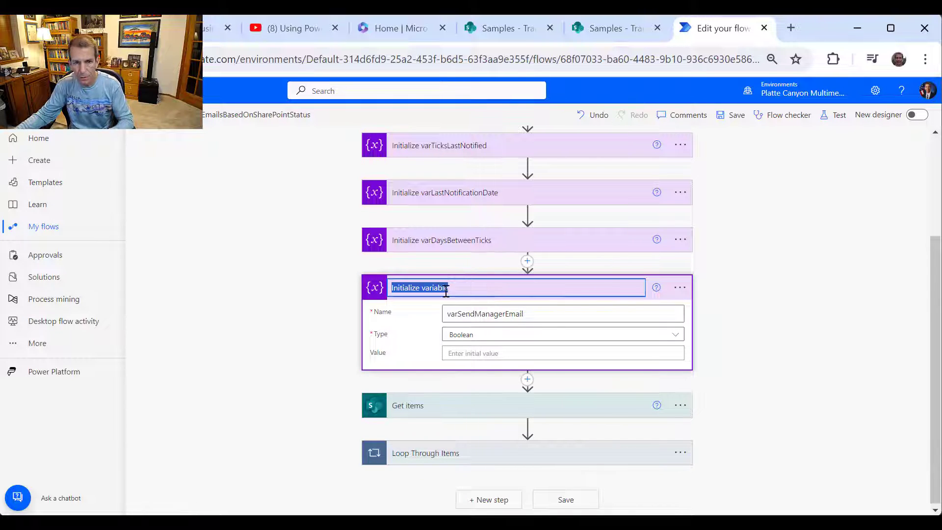
left_click(463, 286)
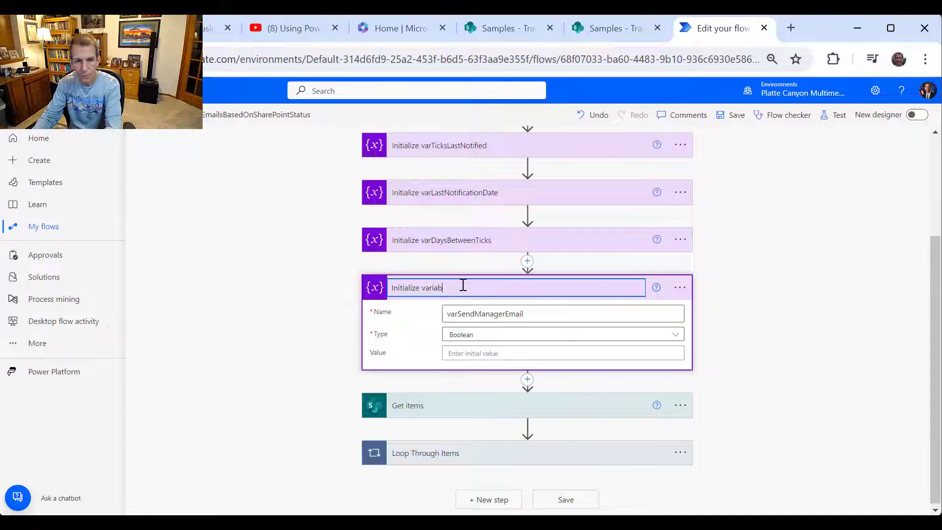
type("SEnd")
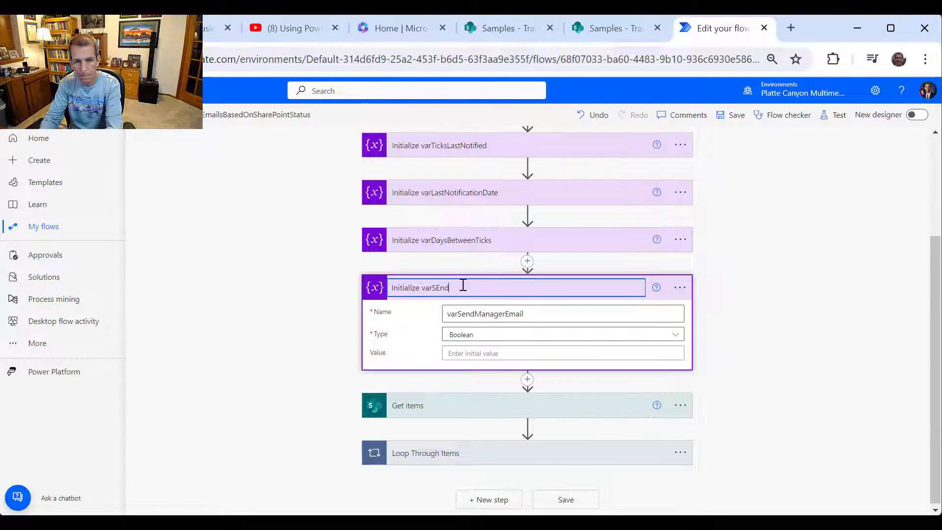
type("Ma")
key("BackSpace")
key("BackSpace")
key("BackSpace")
key("BackSpace")
key("BackSpace")
type("e")
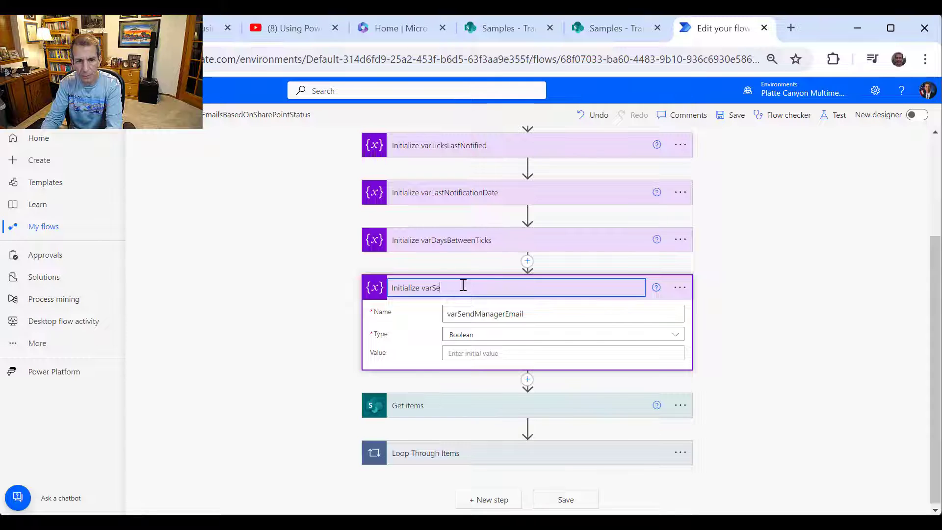
type("ndManag")
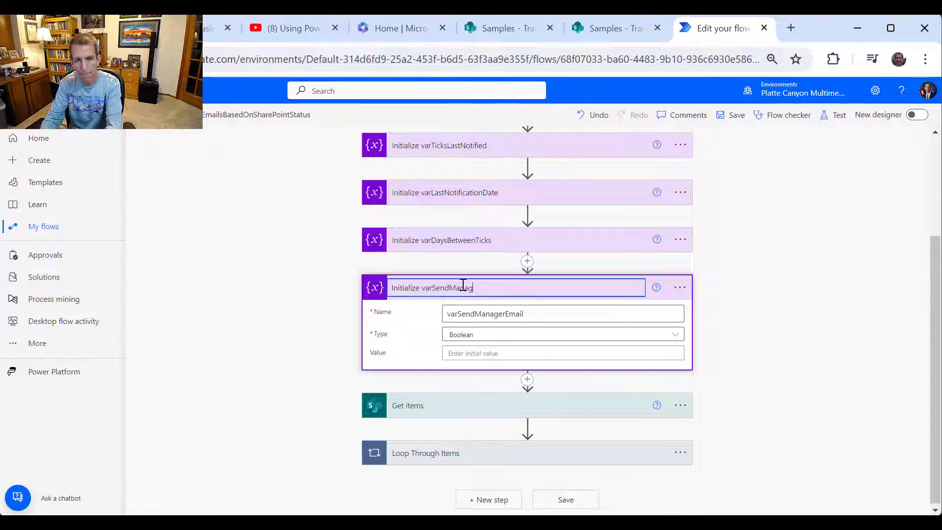
type("erEmail")
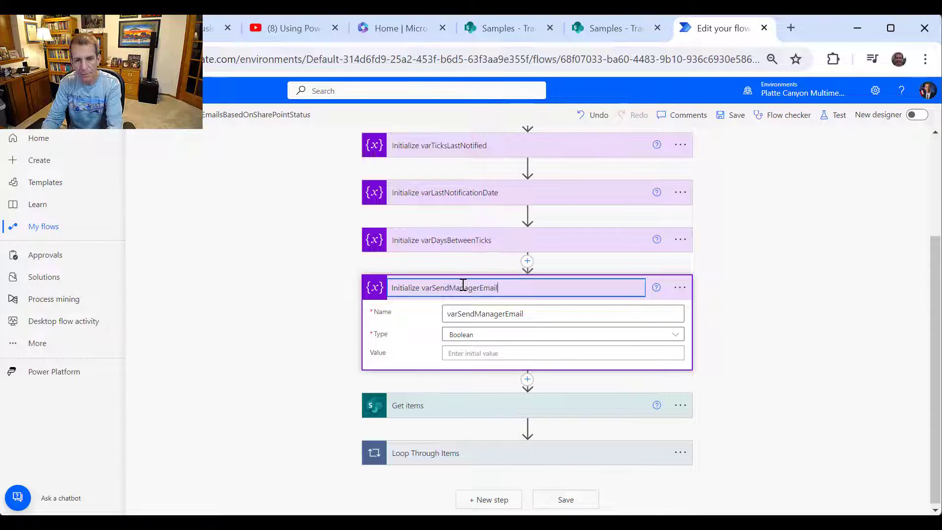
key("Return")
left_click(494, 292)
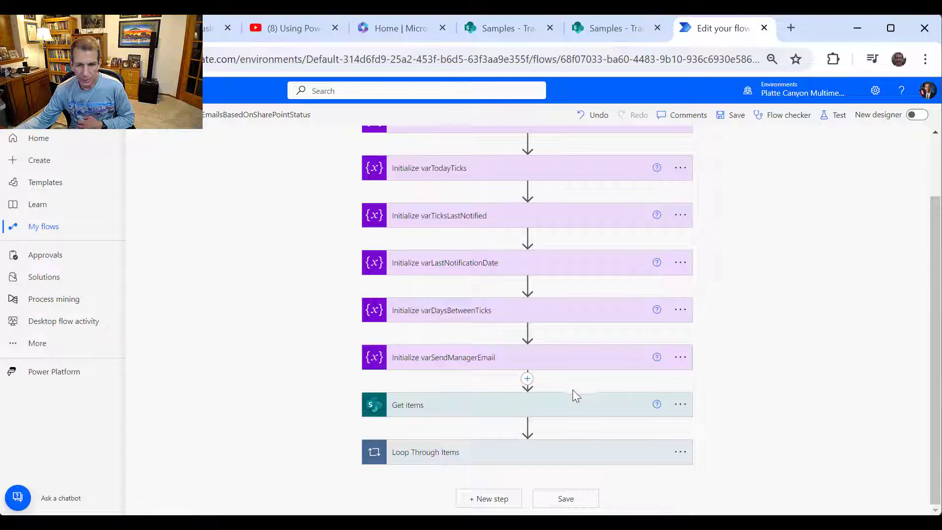
- Expand Get items to review its settings and scroll further down the flow
left_click(579, 409)
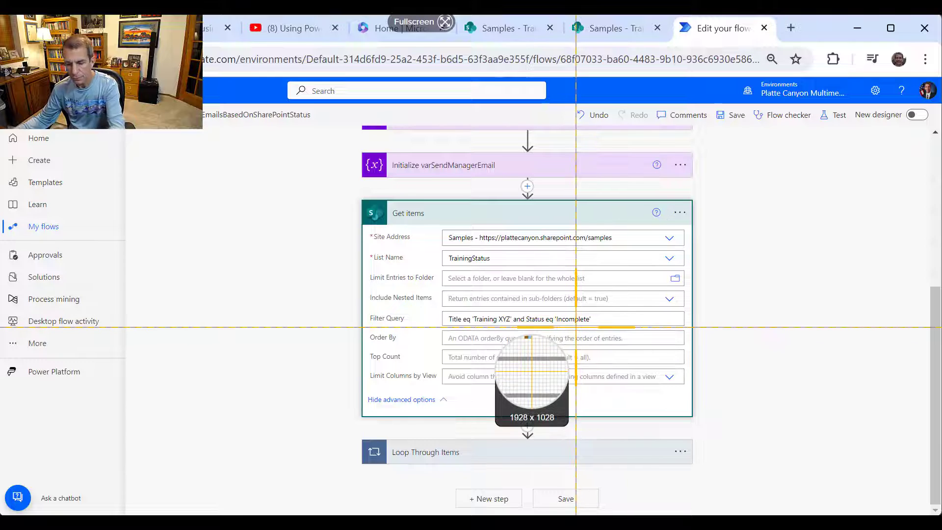
key("Escape")
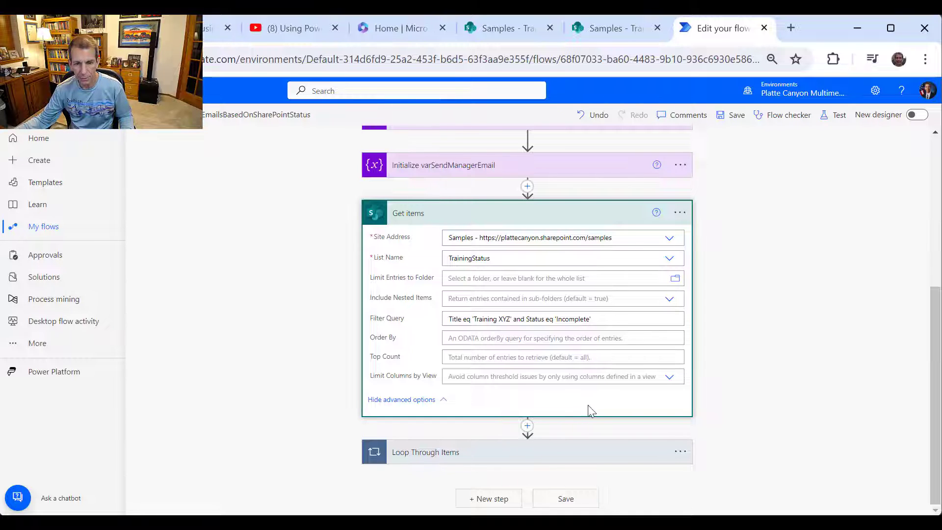
scroll(741, 380, "down", 5)
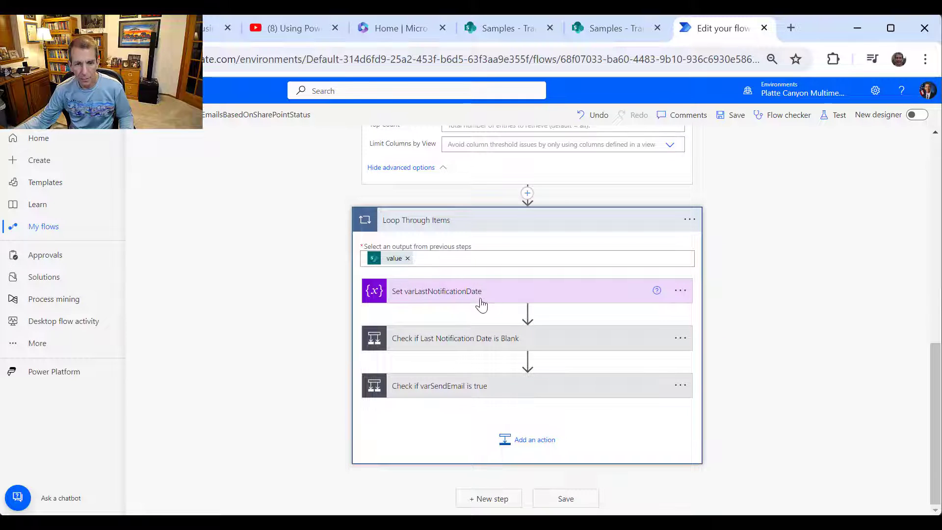
- Expand the 'Check if Last Notification Date is Blank' condition and scroll through its branches
left_click(522, 347)
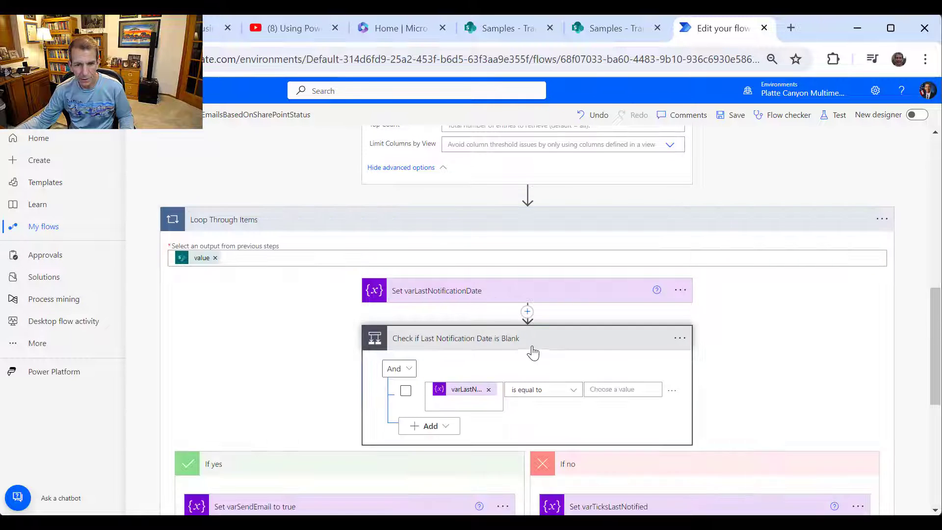
scroll(547, 351, "down", 3)
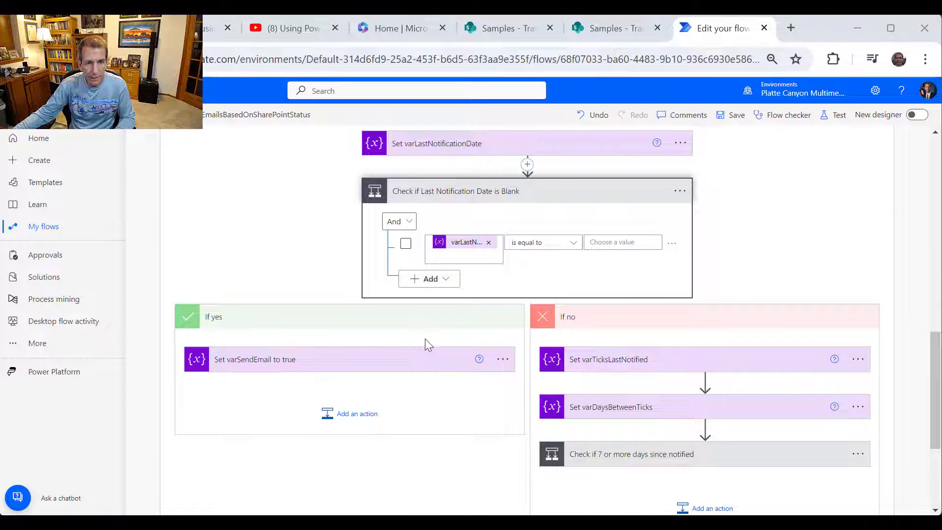
scroll(438, 341, "up", 2)
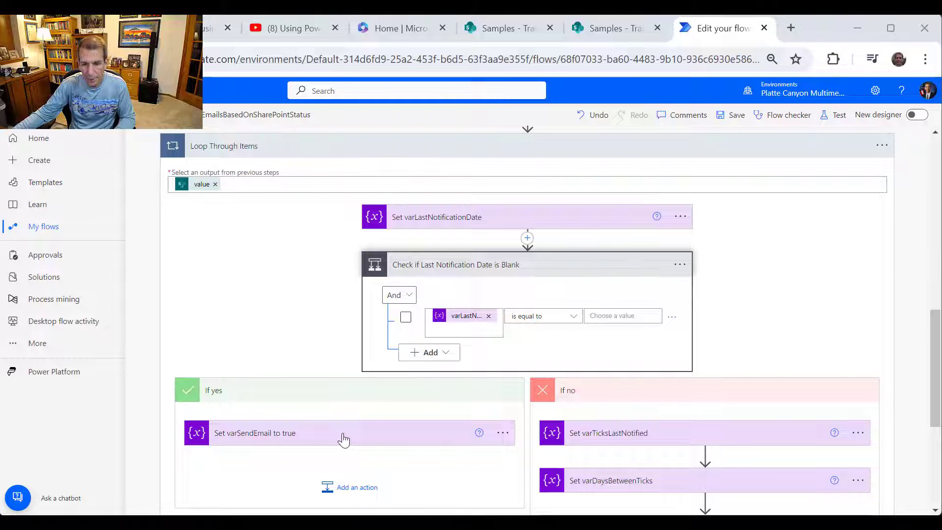
scroll(442, 417, "down", 4)
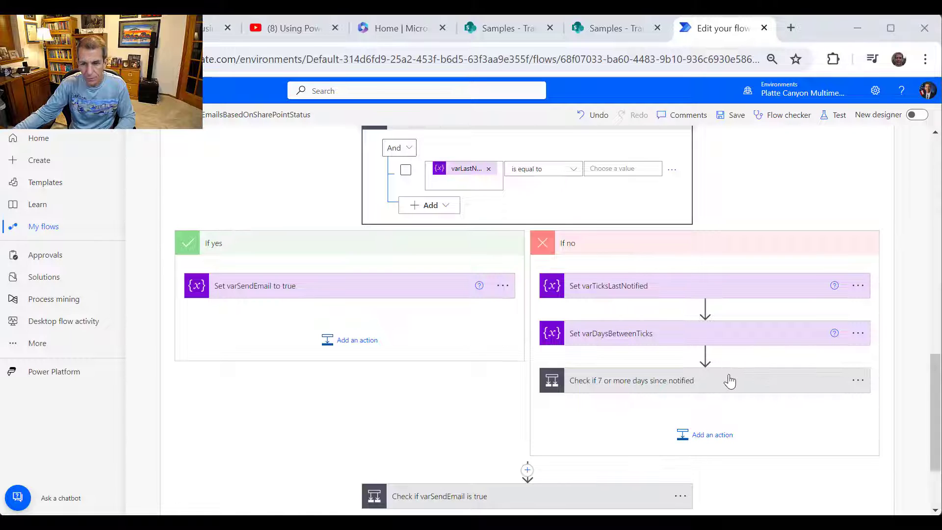
scroll(730, 390, "down", 3)
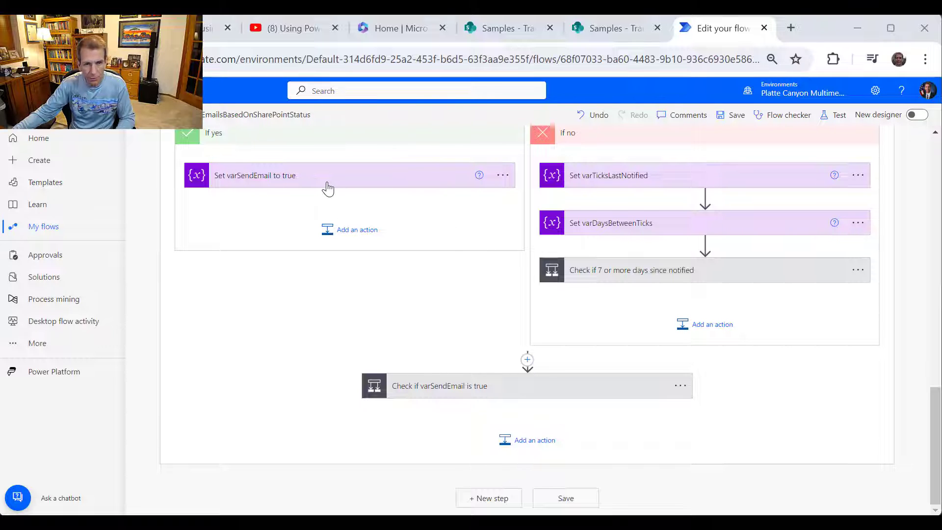
scroll(652, 269, "up", 3)
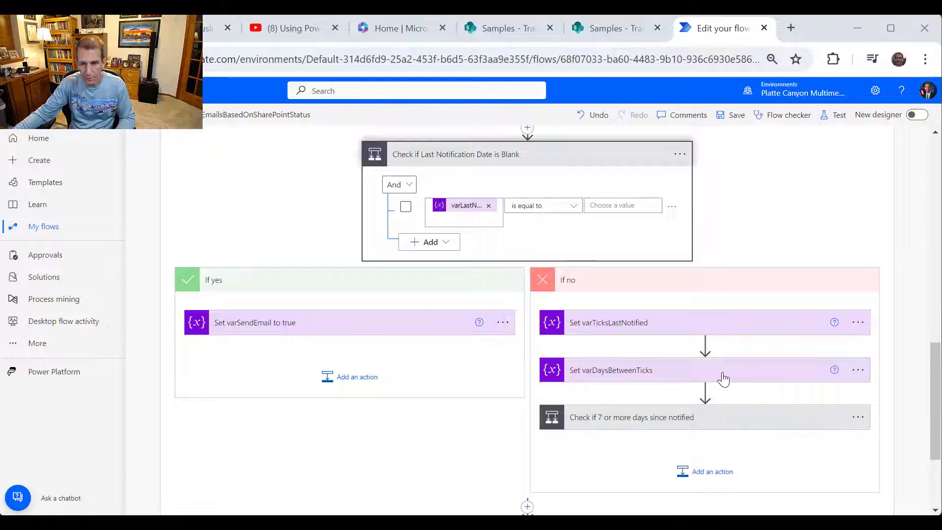
scroll(723, 379, "down", 1)
- Expand 'Check if 7 or more days since notified' to reveal Set varSendEmail to true 2
left_click(679, 349)
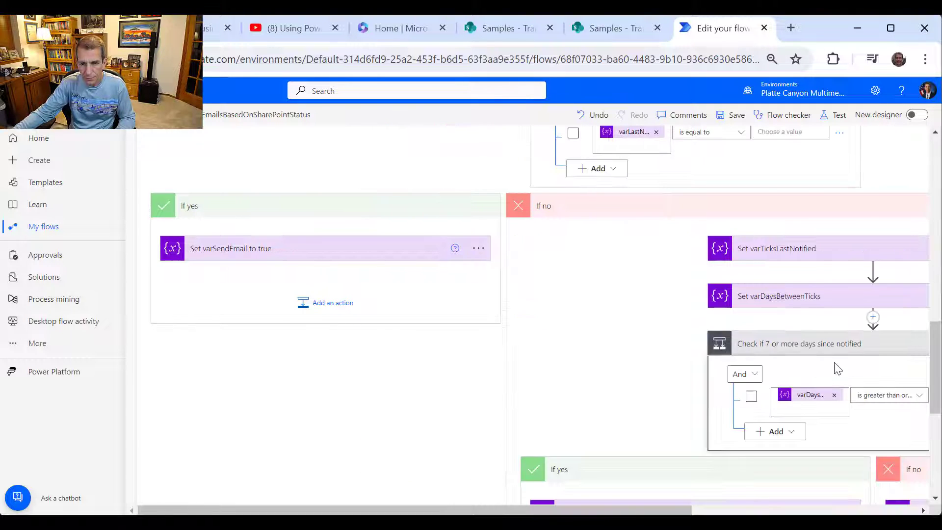
scroll(848, 352, "down", 1)
scroll(837, 280, "down", 2)
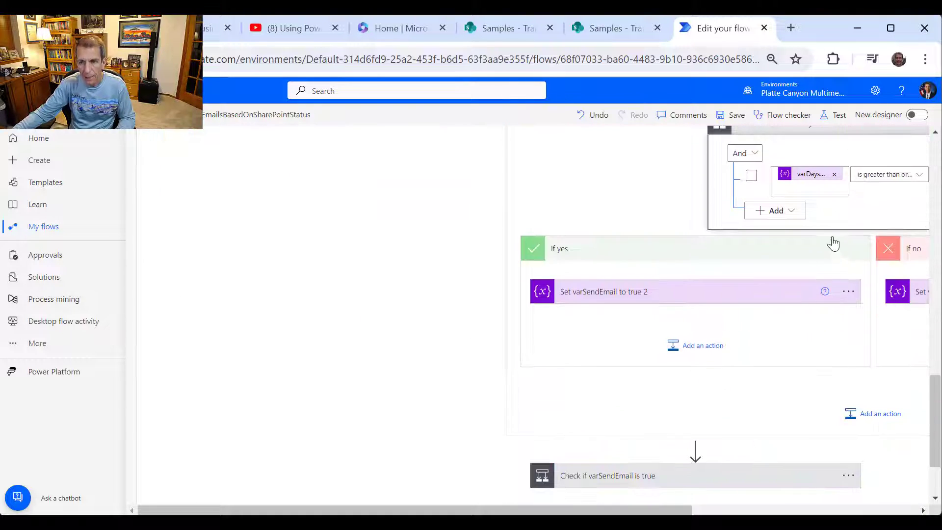
scroll(870, 288, "up", 1)
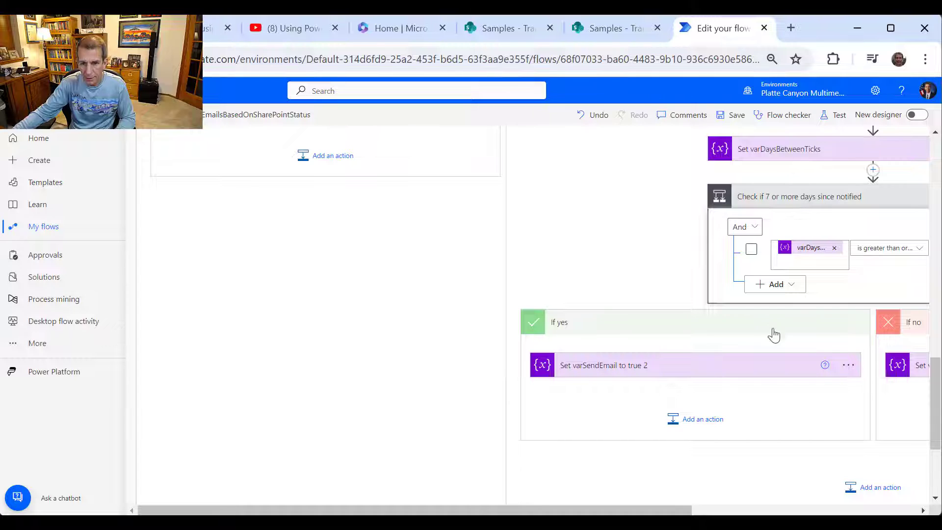
scroll(738, 347, "down", 1)
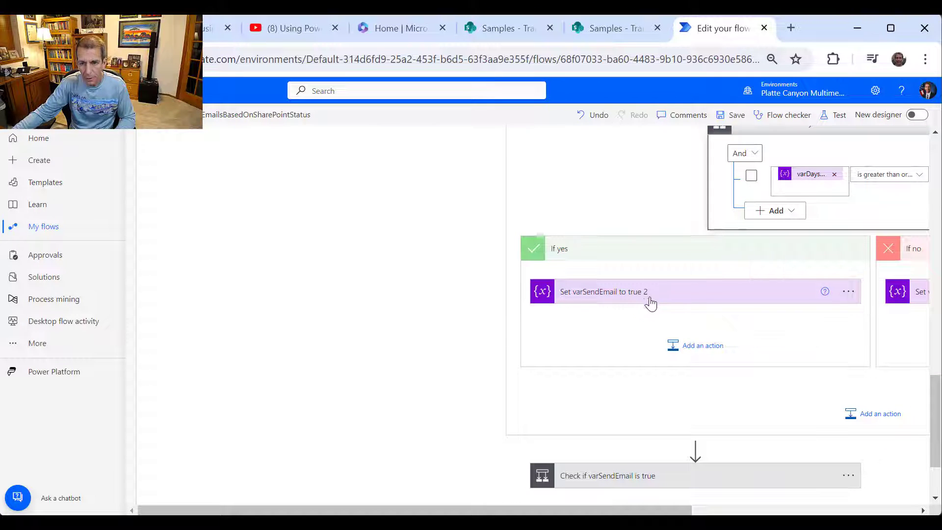
- Add a Variables 'Set variable' action in the yes branch that sets varSendManagerEmail to true
left_click(705, 355)
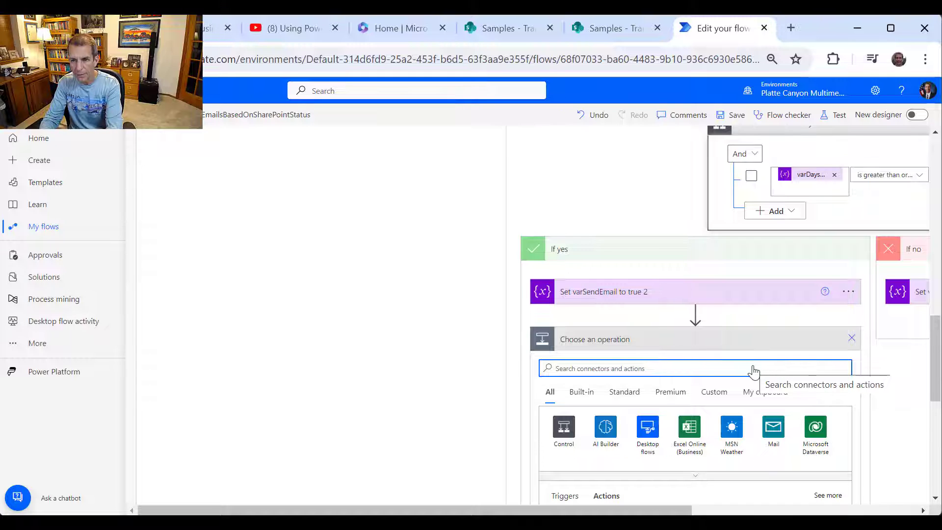
type("va")
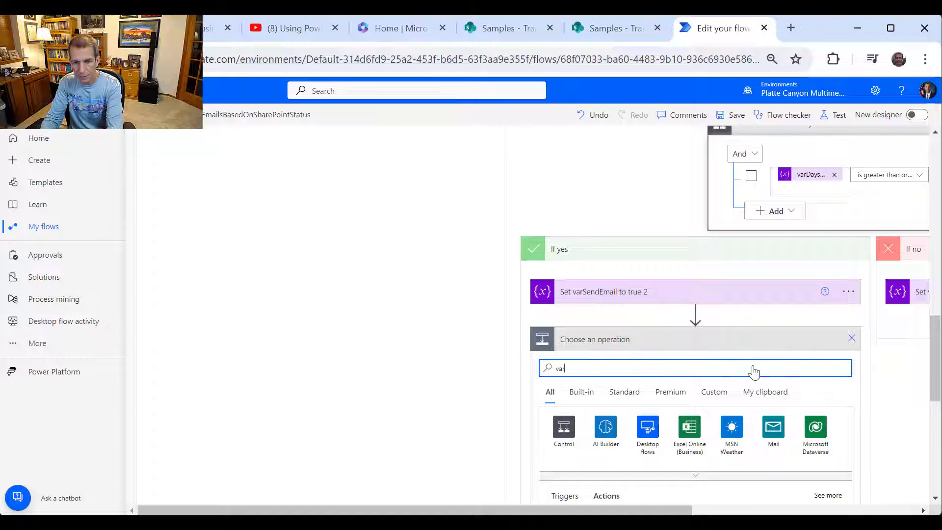
type("r")
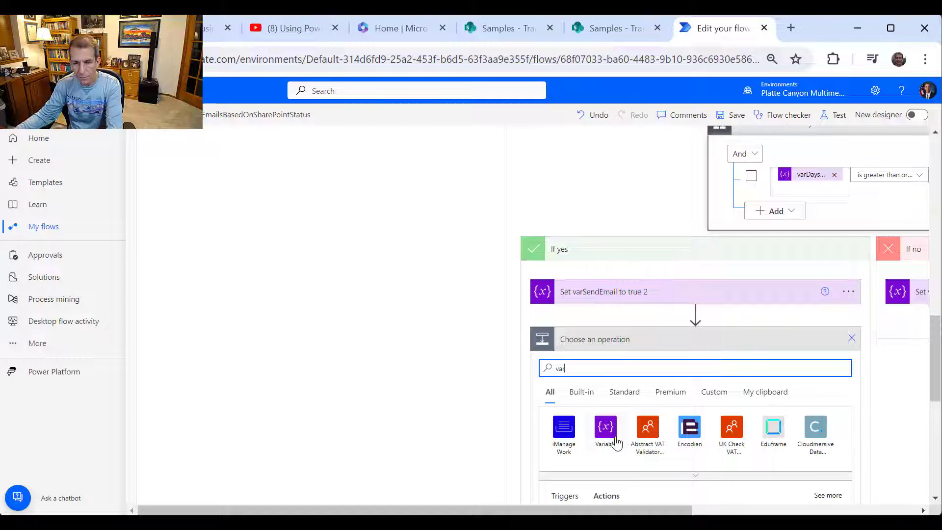
left_click(616, 441)
scroll(697, 423, "down", 3)
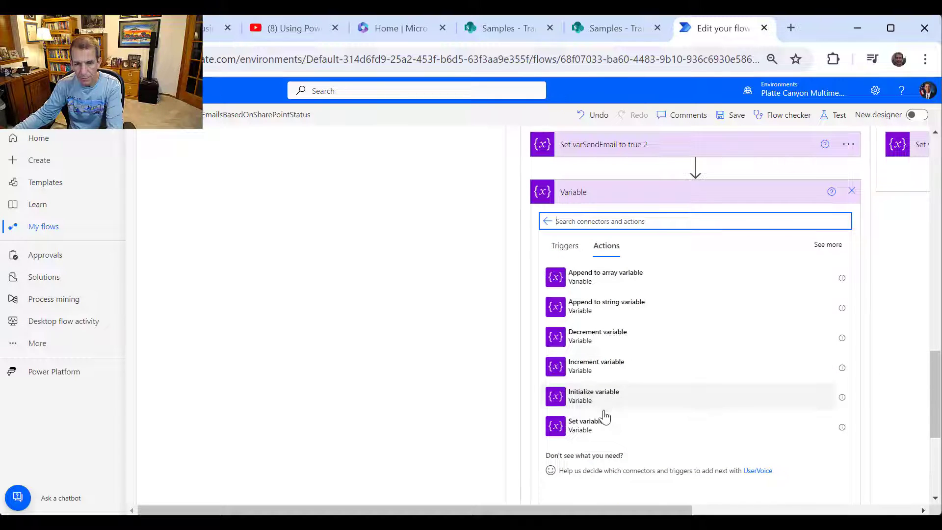
left_click(619, 424)
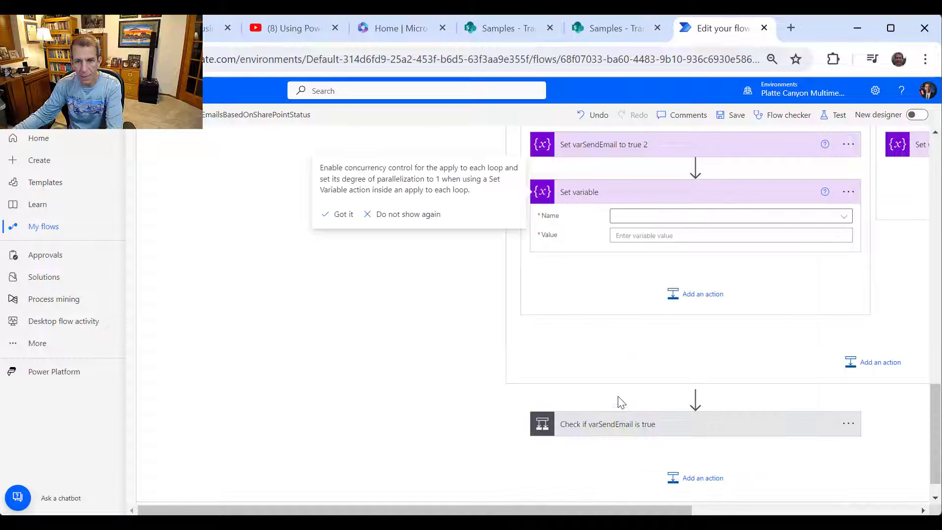
left_click(846, 222)
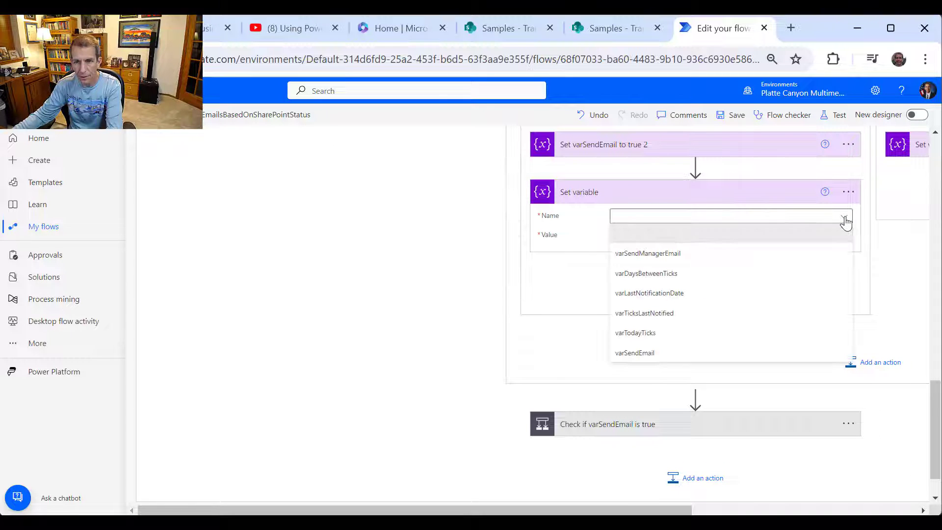
left_click(735, 255)
left_click(707, 239)
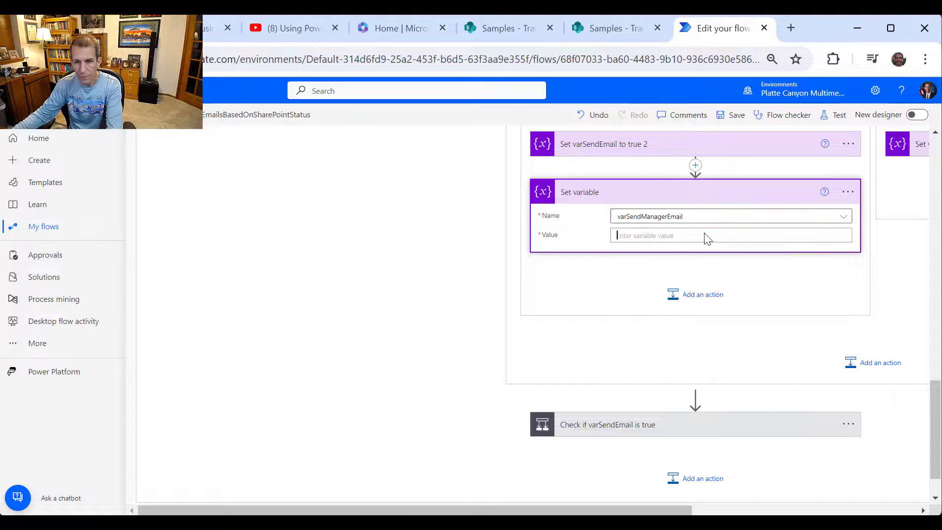
type("true")
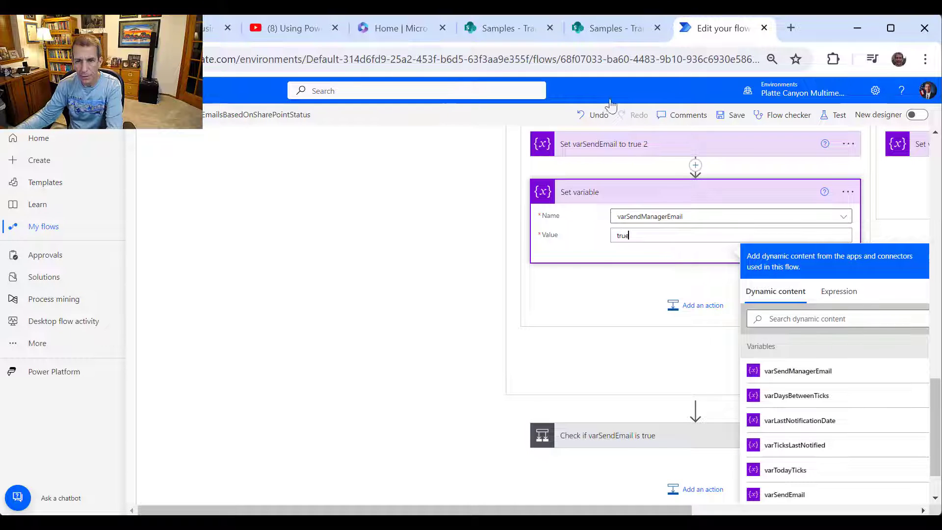
- Rename the new set-variable step to 'Set varSendManagerEmail'
left_click(848, 193)
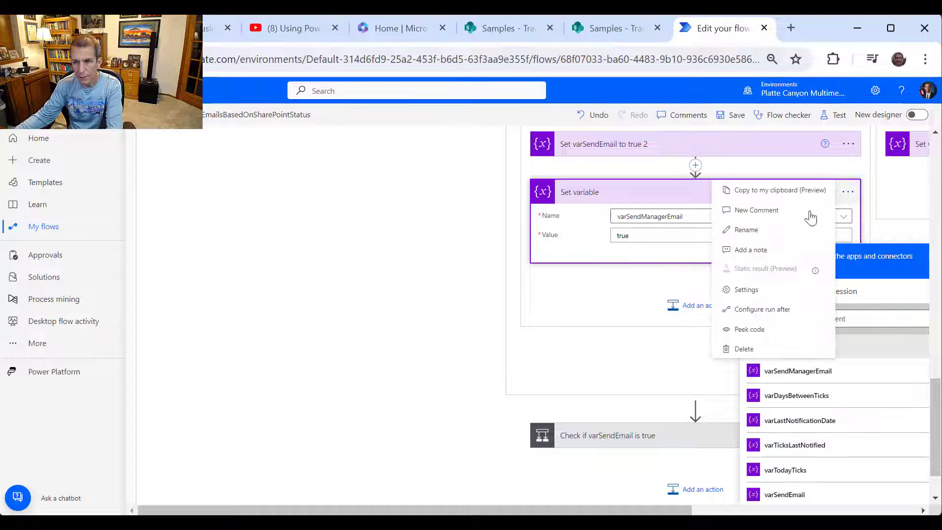
left_click(748, 229)
double_click(577, 191)
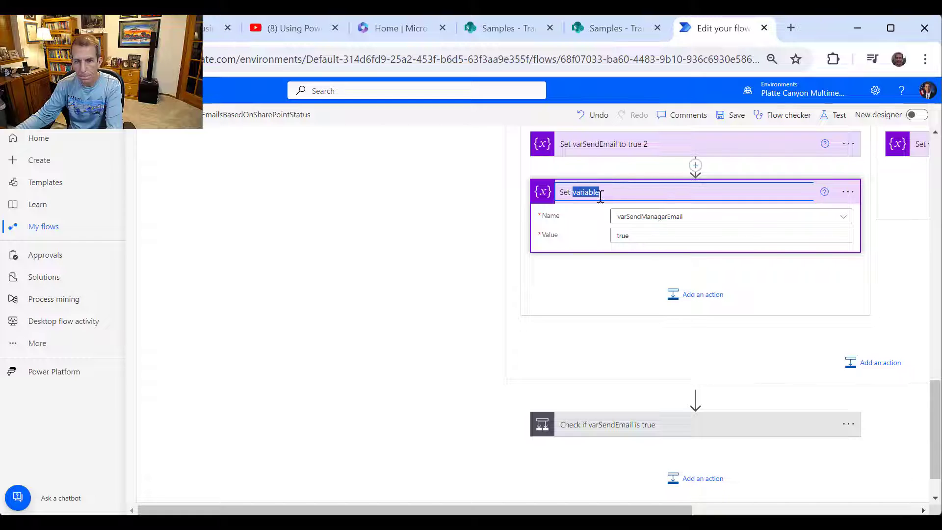
type("varSEnd")
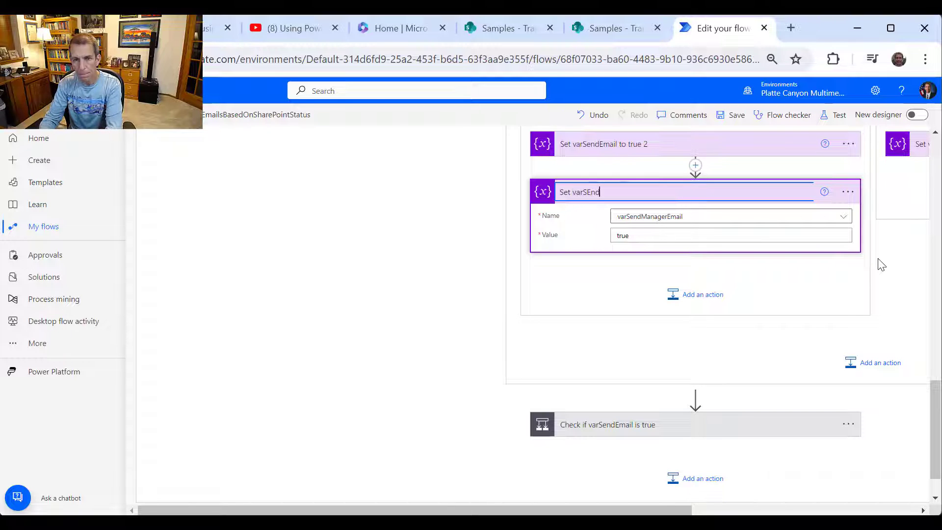
key("BackSpace")
key("BackSpace")
key("BackSpace")
type("endManag")
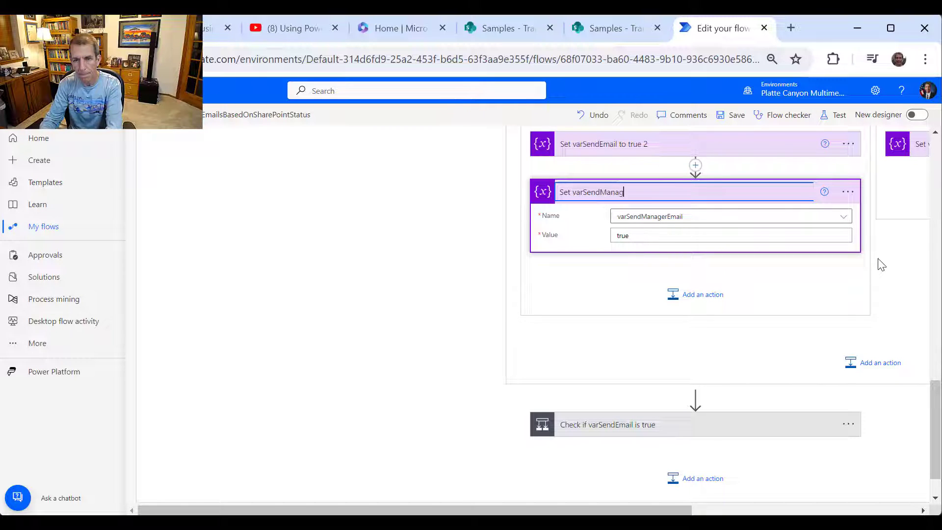
type("erEmail")
key("Return")
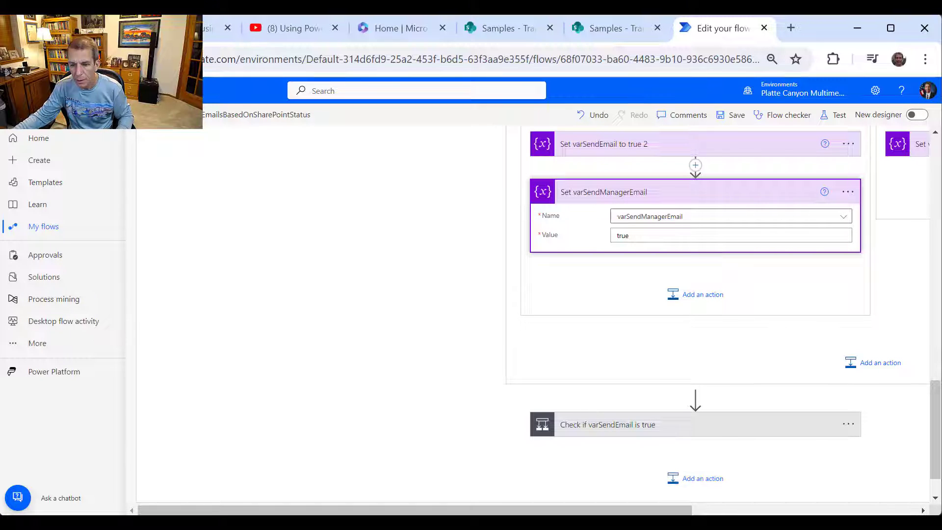
left_click_drag(680, 510, 835, 510)
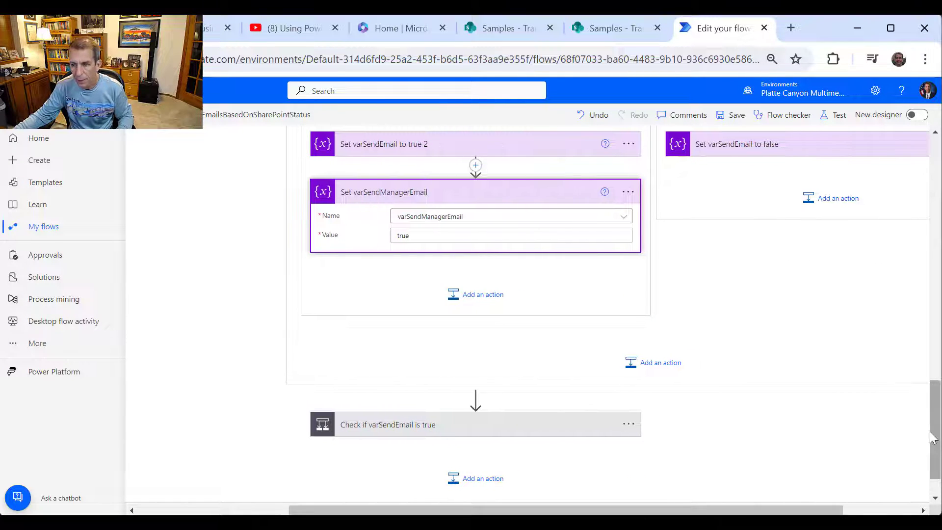
- Expand the 'Check if varSendEmail is true' condition to show its Send an email (V2) and Update item steps
left_click_drag(935, 435, 935, 398)
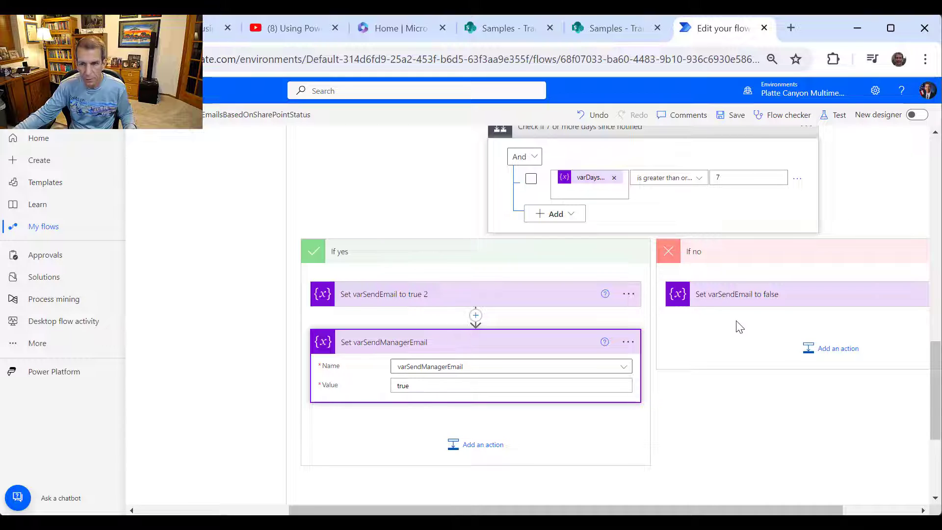
scroll(658, 358, "down", 4)
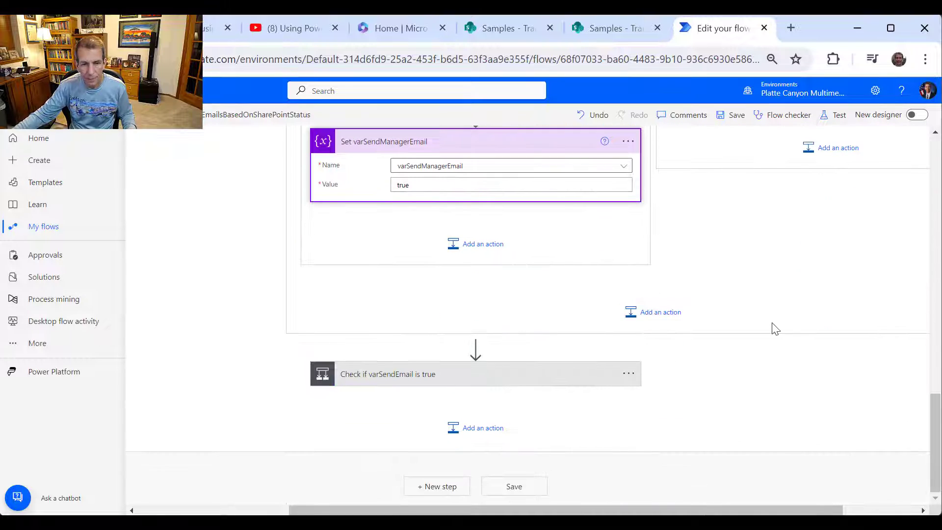
left_click(450, 383)
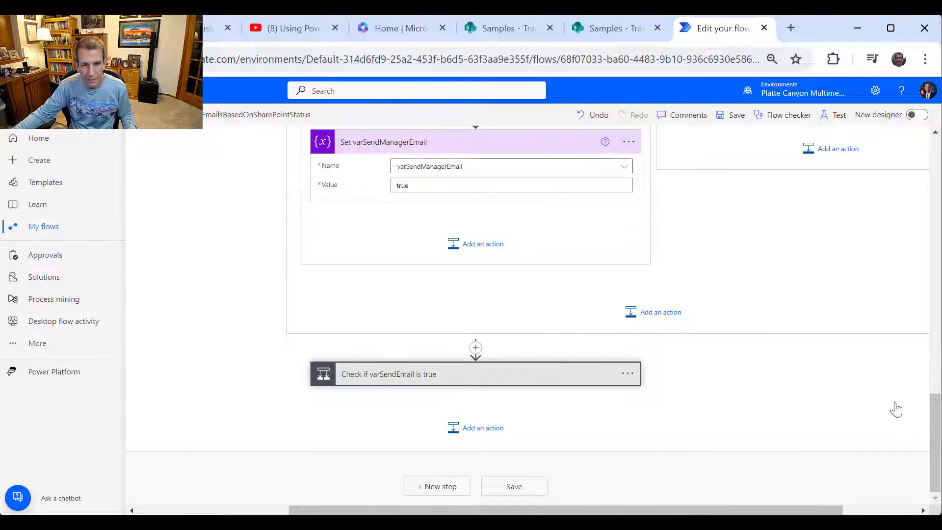
scroll(768, 401, "down", 3)
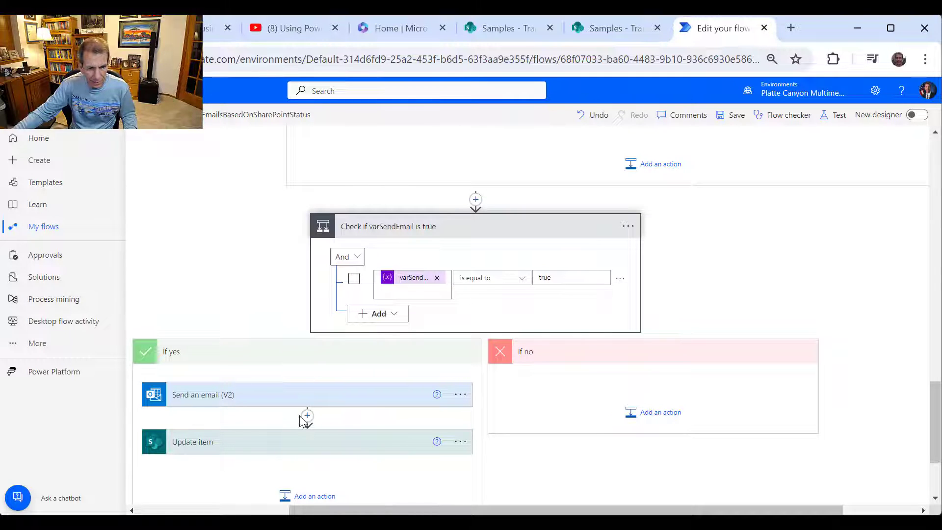
- Add a new Condition and move it above Send an email (V2) in the If yes branch
left_click(307, 415)
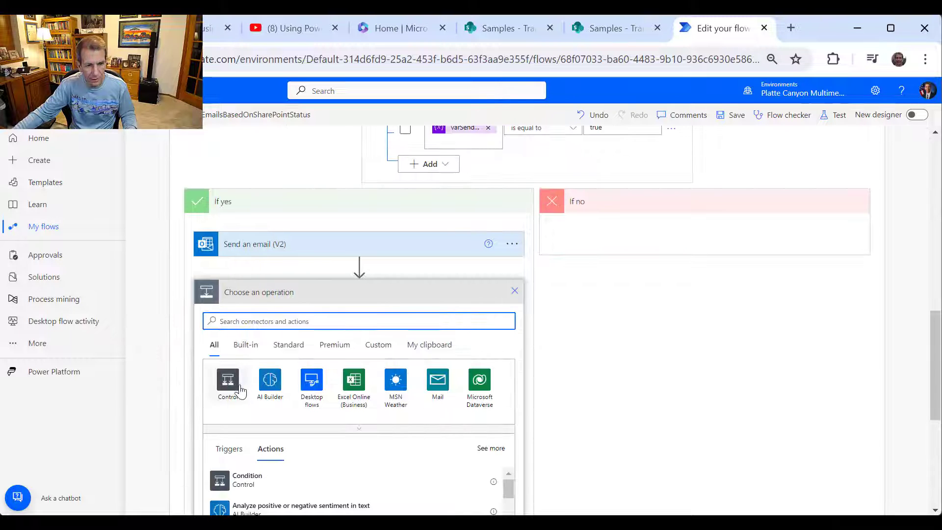
left_click(228, 383)
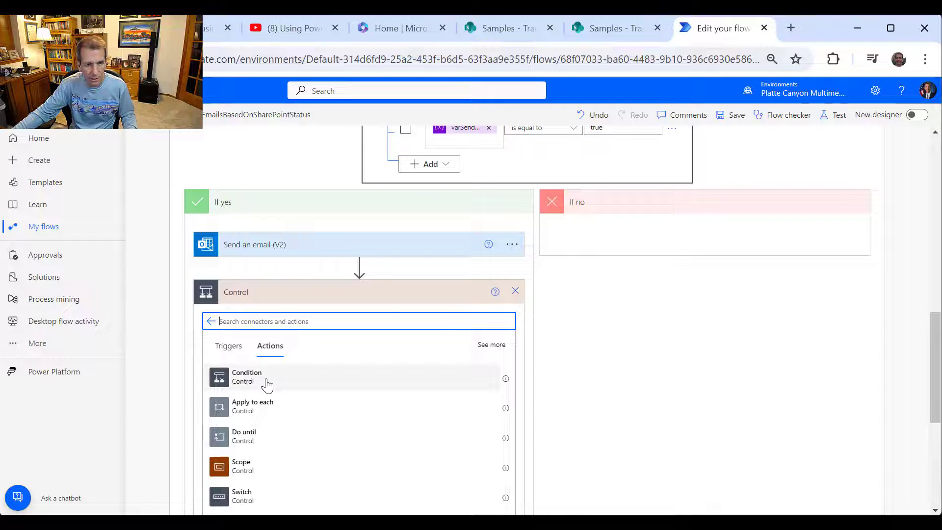
left_click(266, 385)
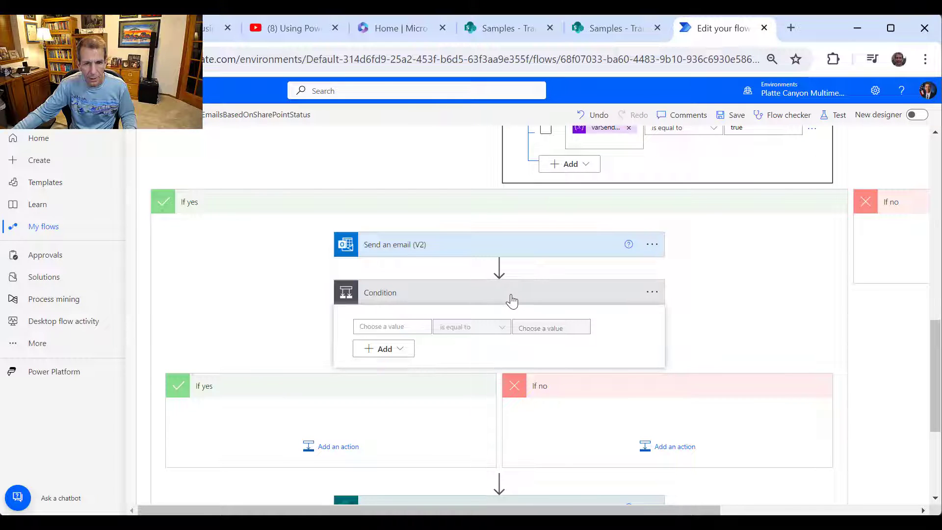
left_click(485, 301)
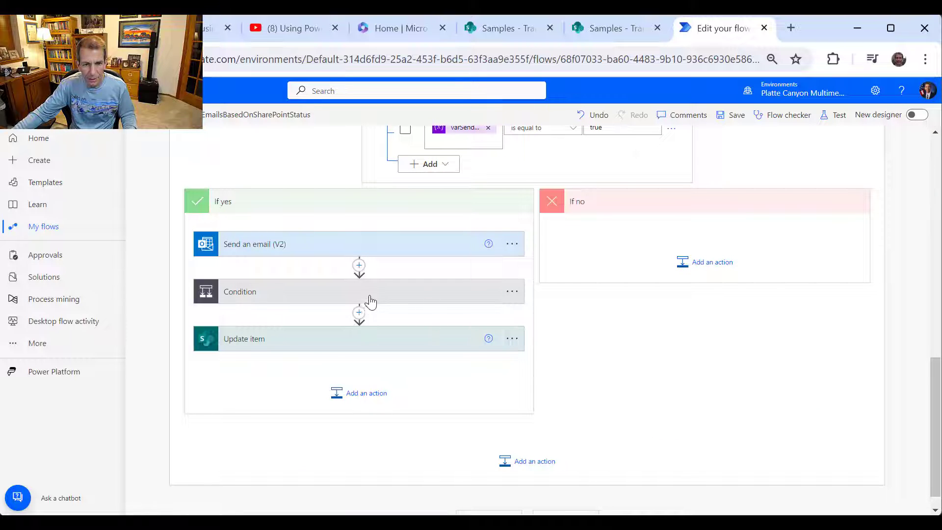
left_click_drag(369, 295, 360, 316)
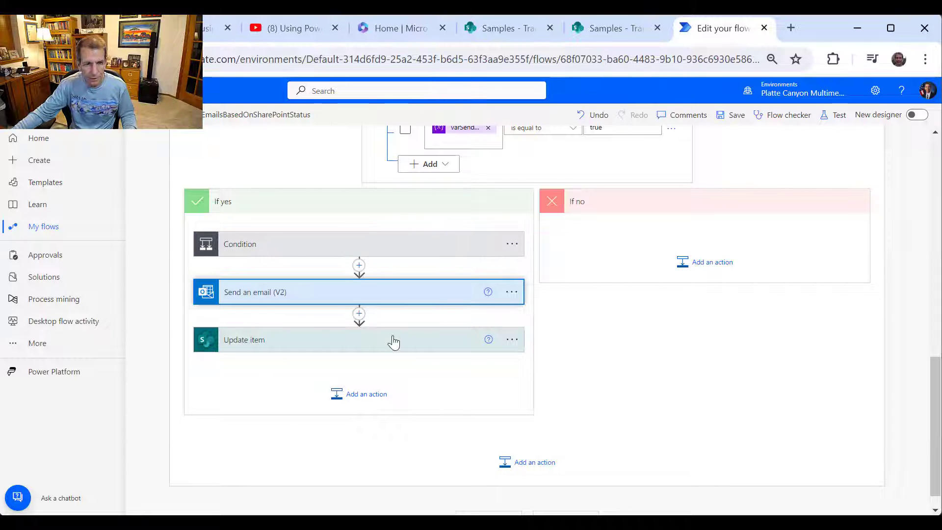
left_click(361, 247)
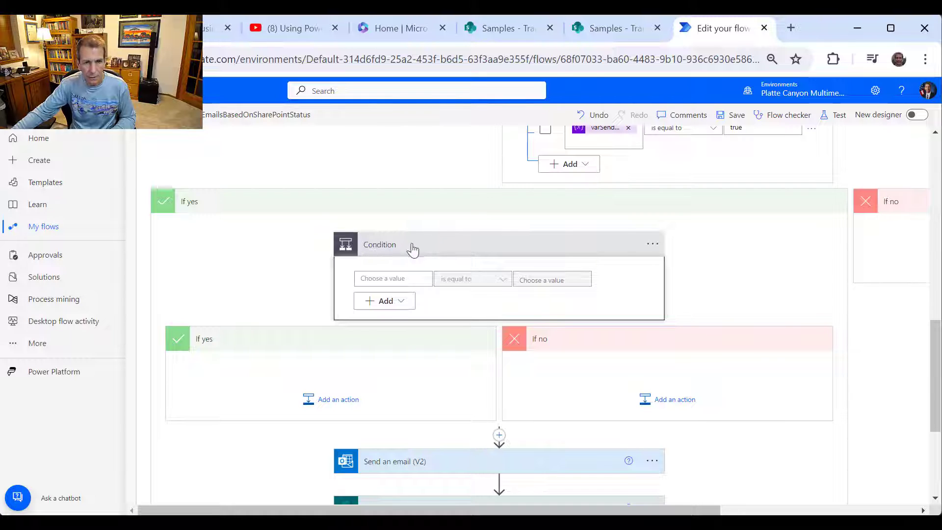
left_click(412, 250)
left_click(478, 258)
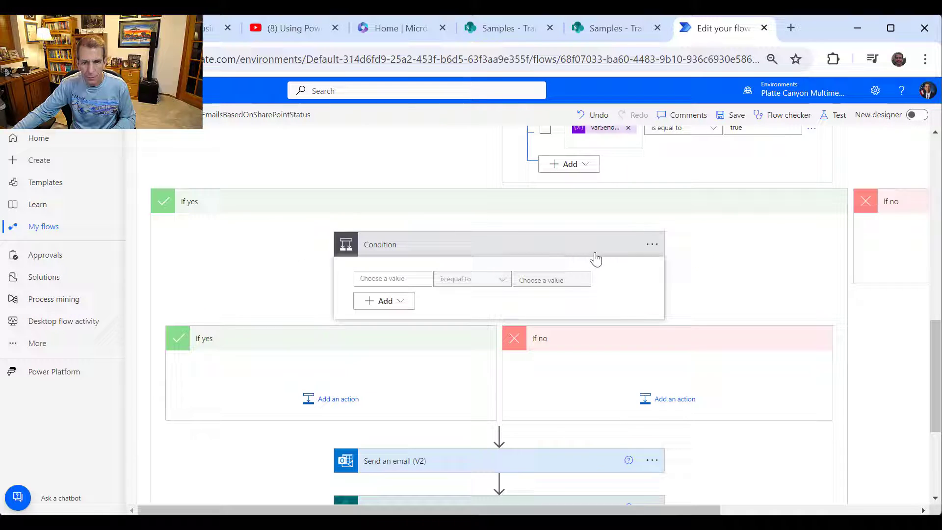
- Rename the condition 'Check if Send to Manager', testing varSendManagerEmail is equal to true
left_click(652, 245)
left_click(705, 281)
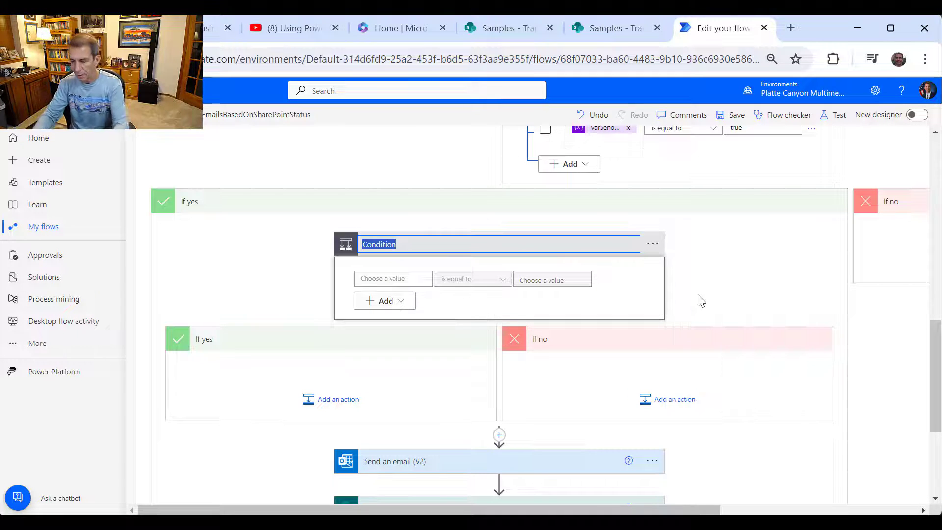
type("Check if")
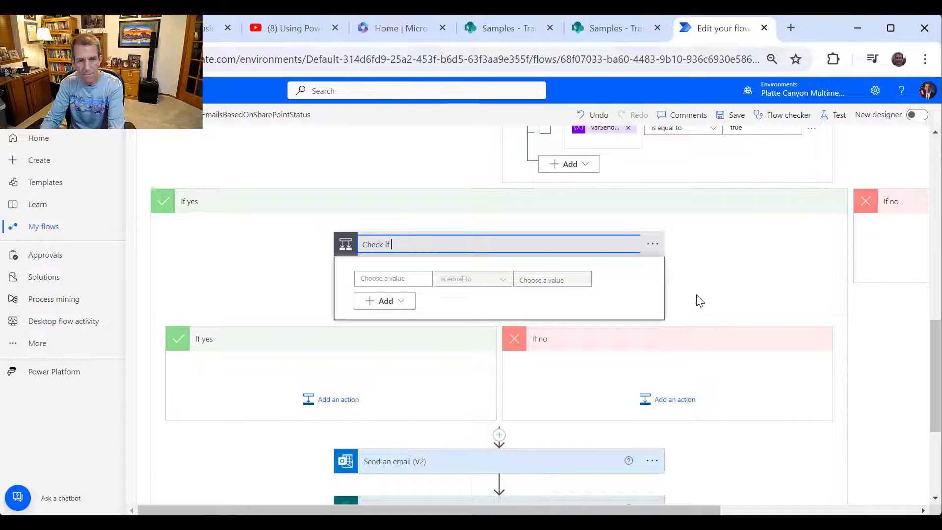
type(" Send to Ma")
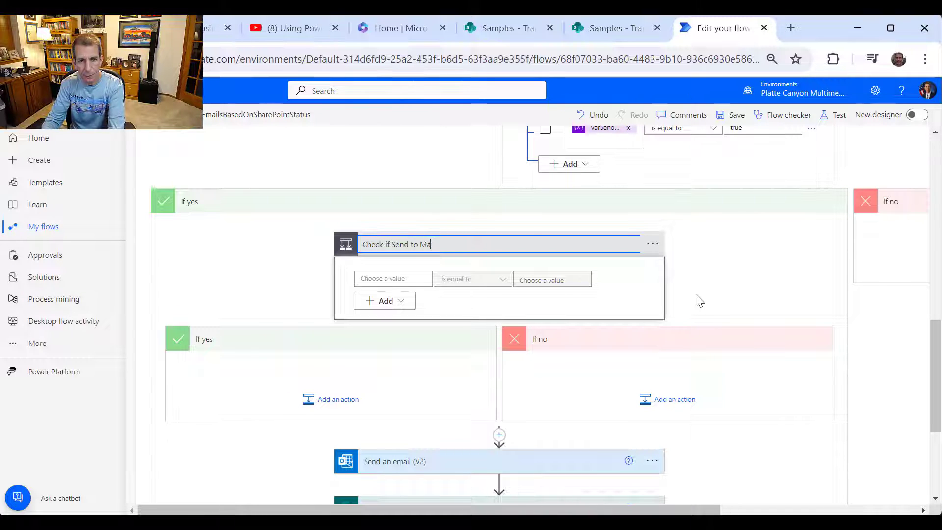
type("nager")
key("Return")
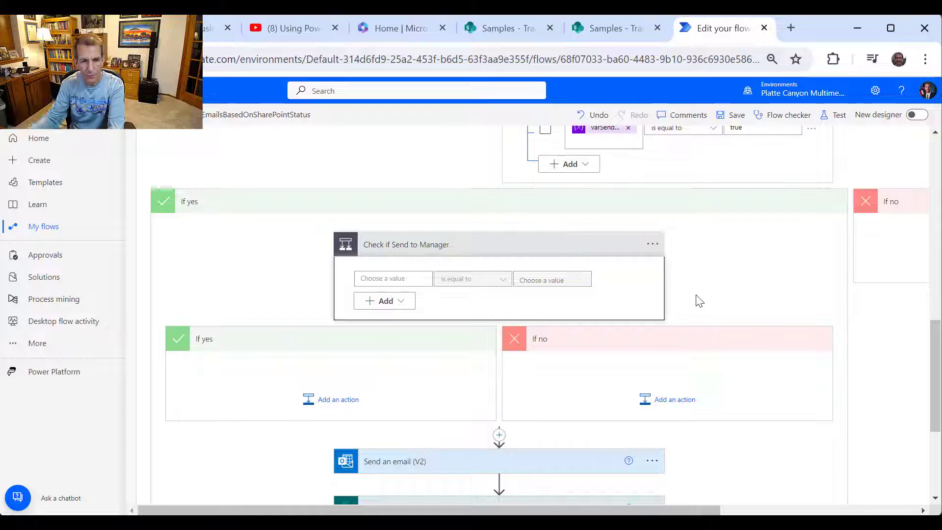
left_click(412, 280)
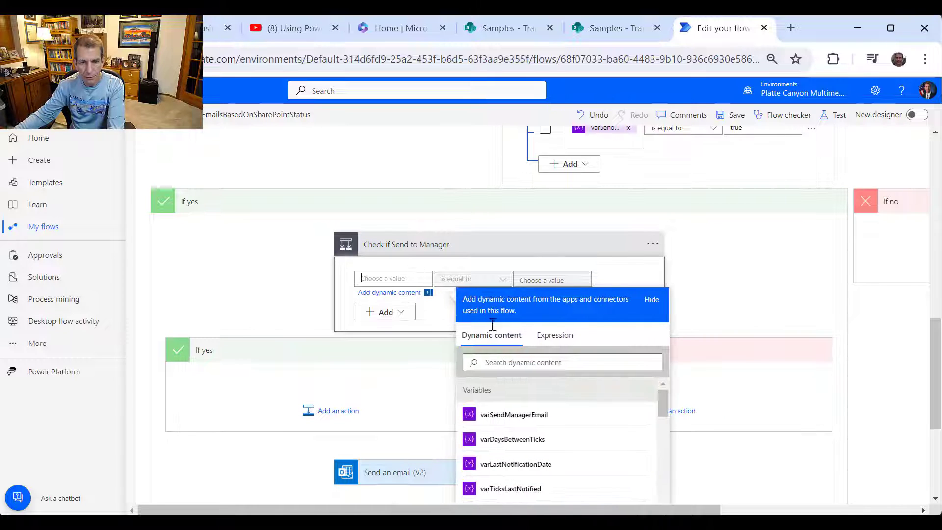
left_click(558, 422)
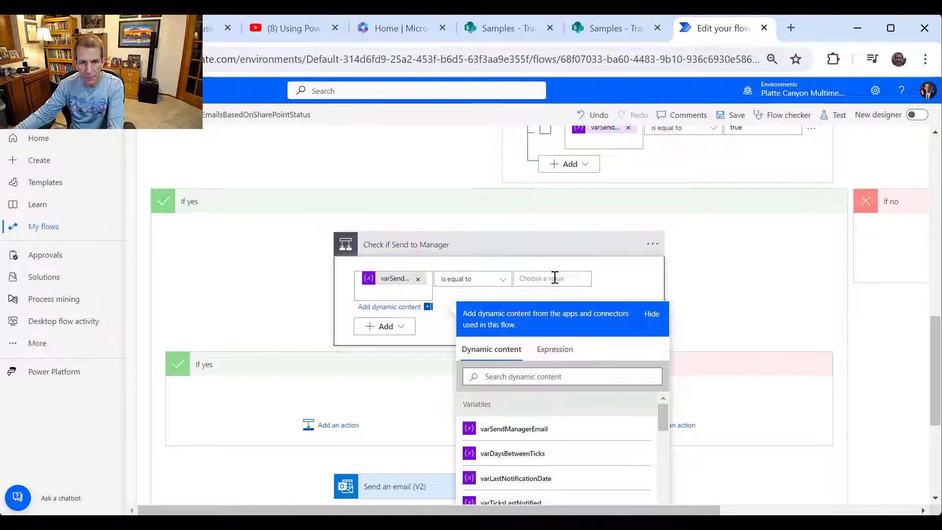
left_click(553, 277)
type("true")
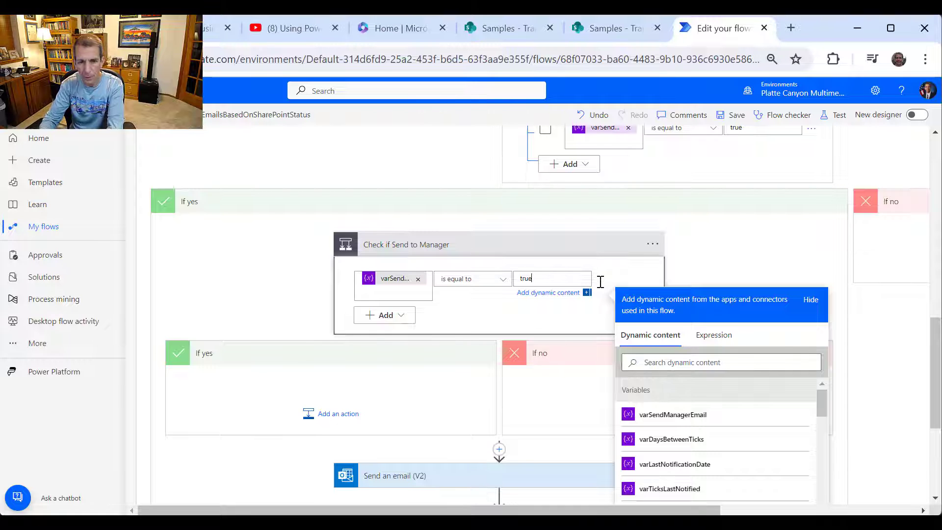
key("Return")
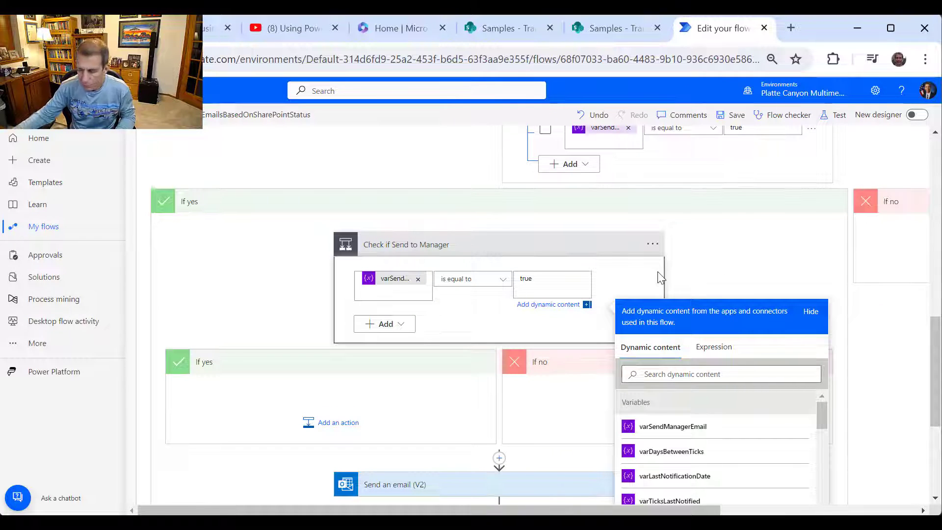
key("BackSpace")
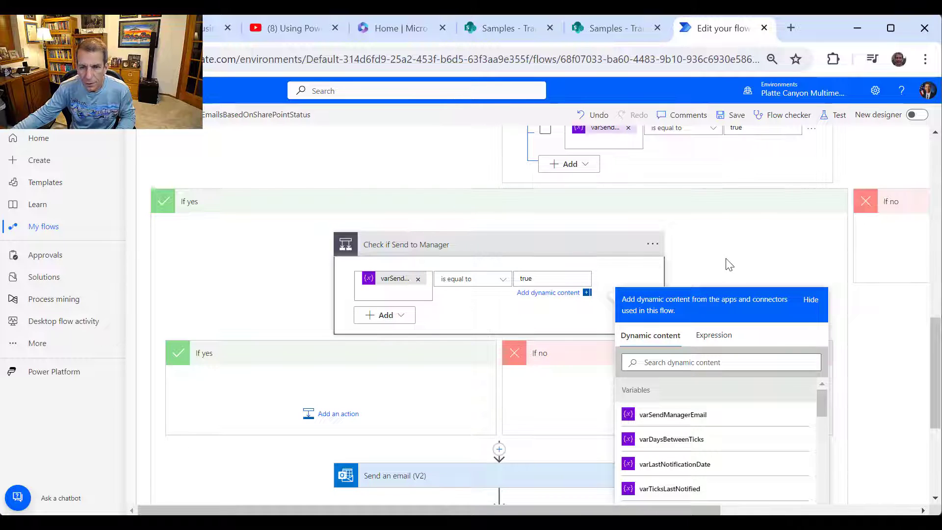
left_click(729, 264)
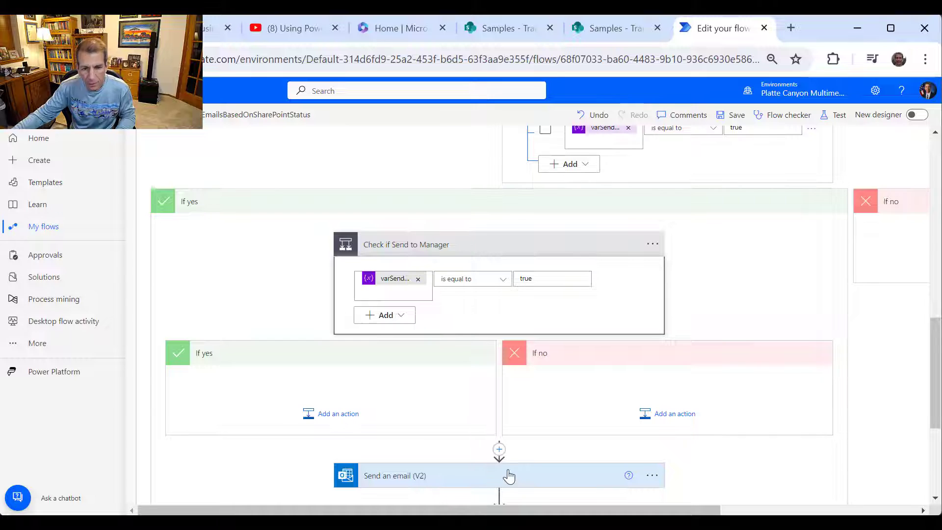
- Drag Send an email (V2), then Update item, into the If no branch of Check if Send to Manager
left_click_drag(503, 484, 677, 395)
scroll(686, 415, "down", 3)
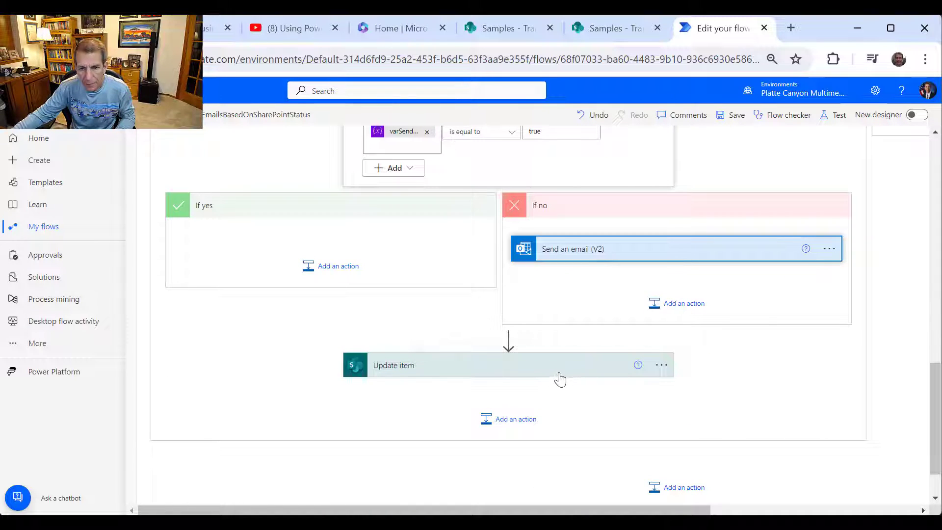
left_click_drag(554, 374, 693, 296)
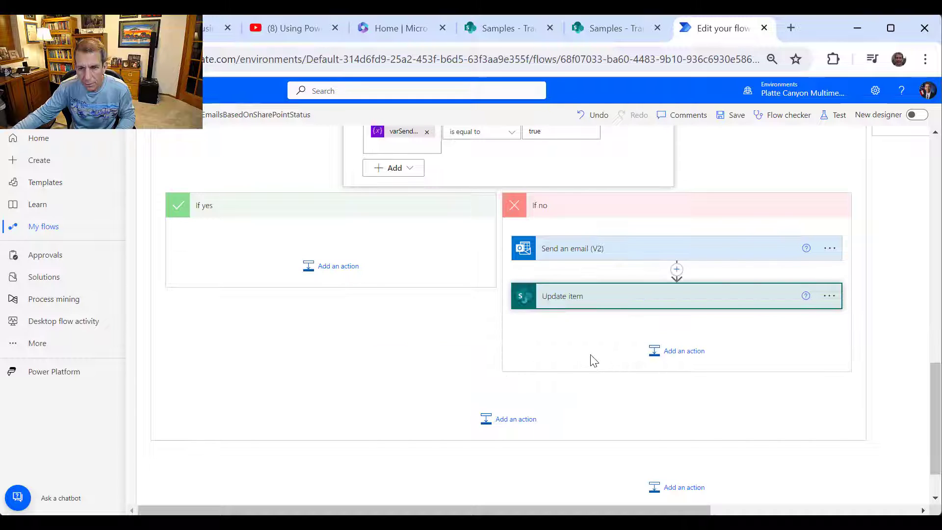
left_click(656, 254)
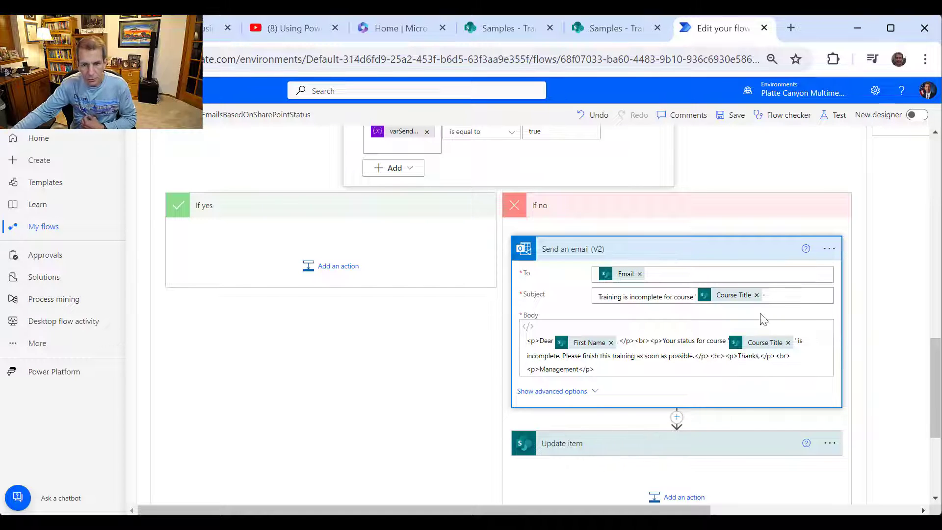
left_click(633, 253)
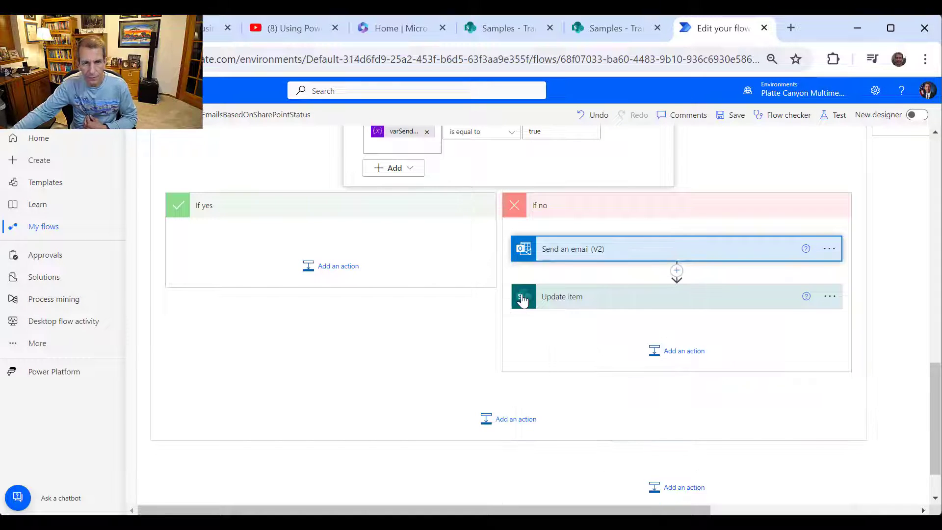
- Add an Office 365 Outlook Send an email (V2) action to the inner If yes, To set to Manager Email
left_click(319, 273)
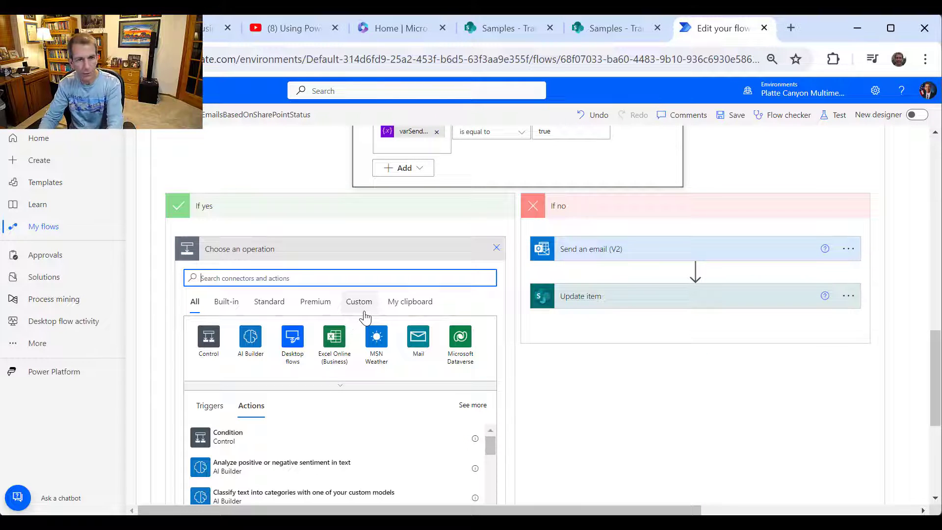
type("Outo")
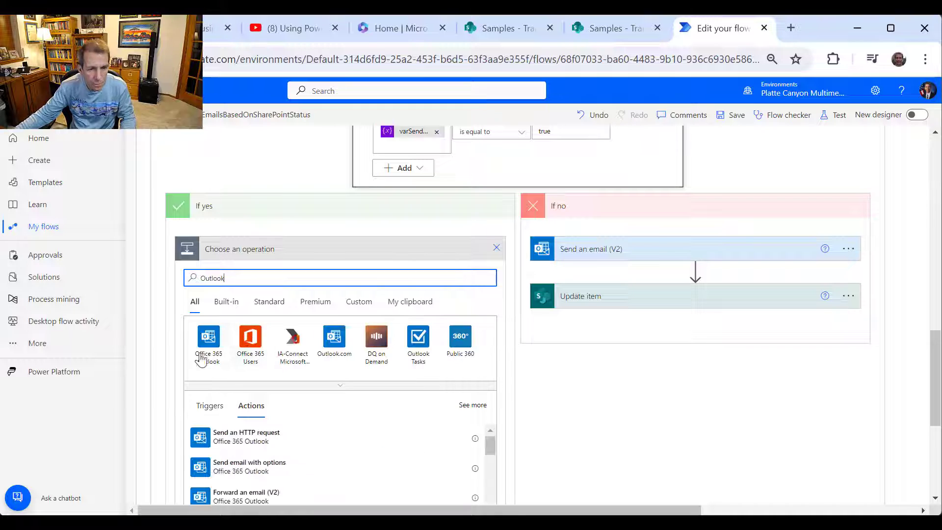
left_click(209, 344)
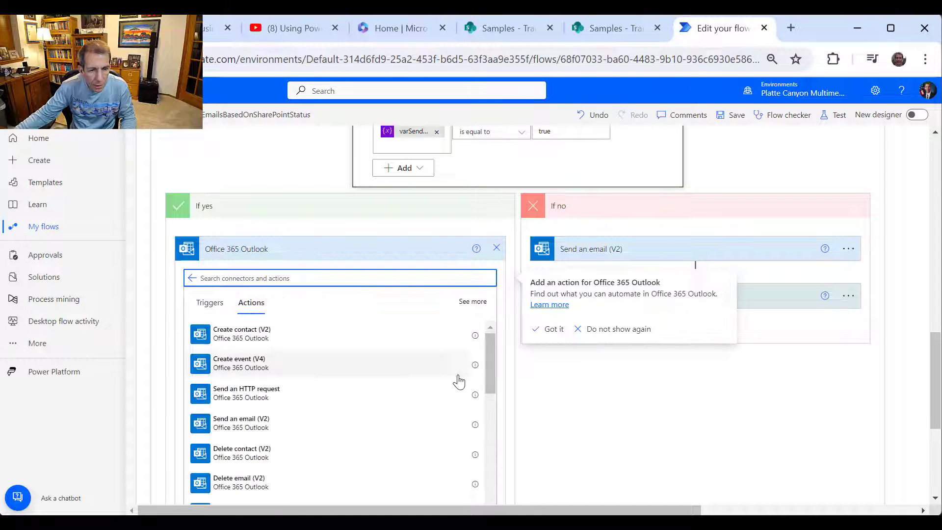
left_click(242, 423)
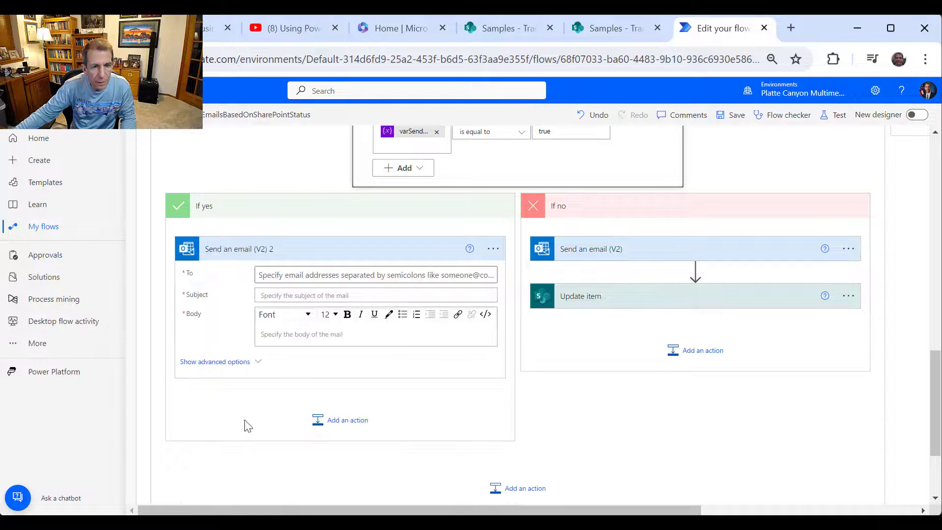
left_click(319, 276)
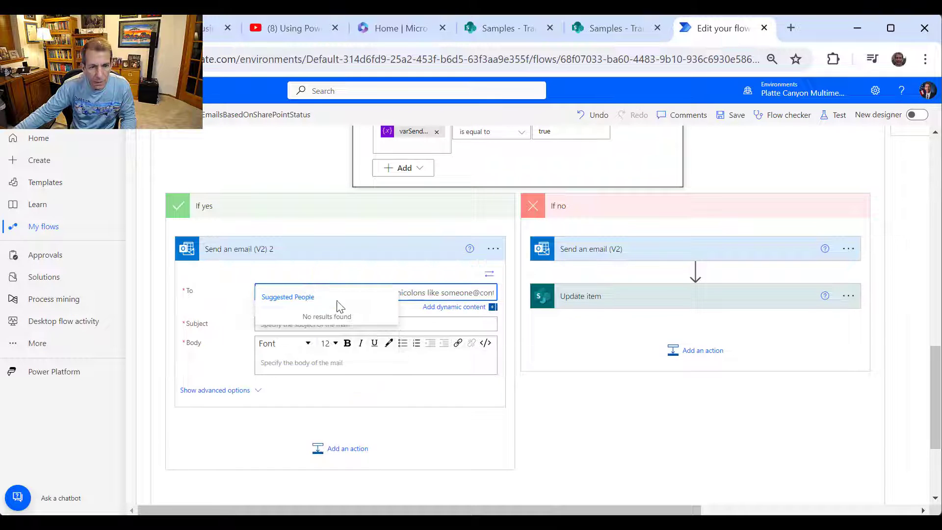
left_click(475, 308)
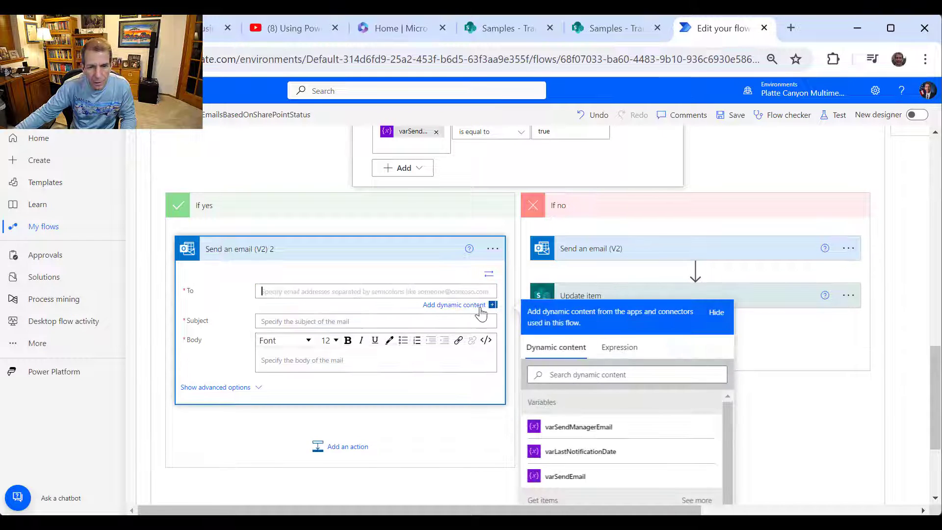
scroll(734, 420, "down", 1)
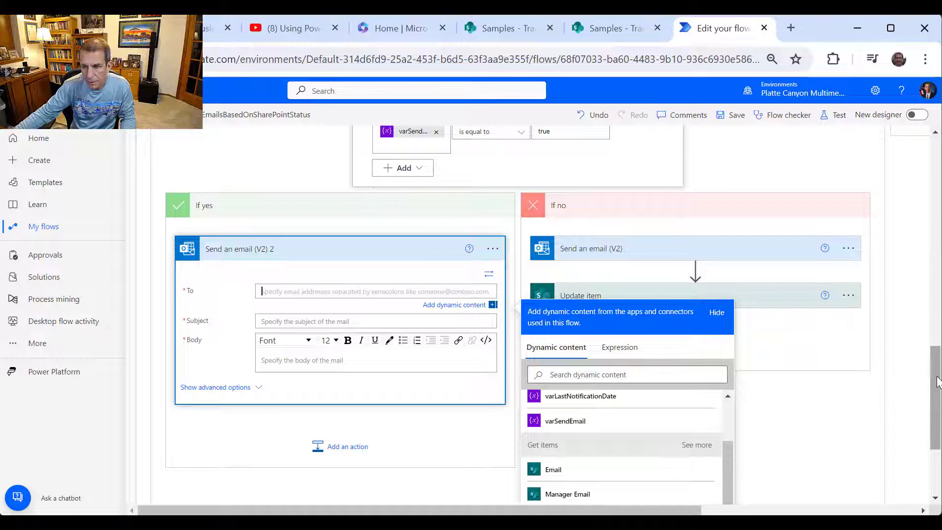
scroll(936, 380, "down", 3)
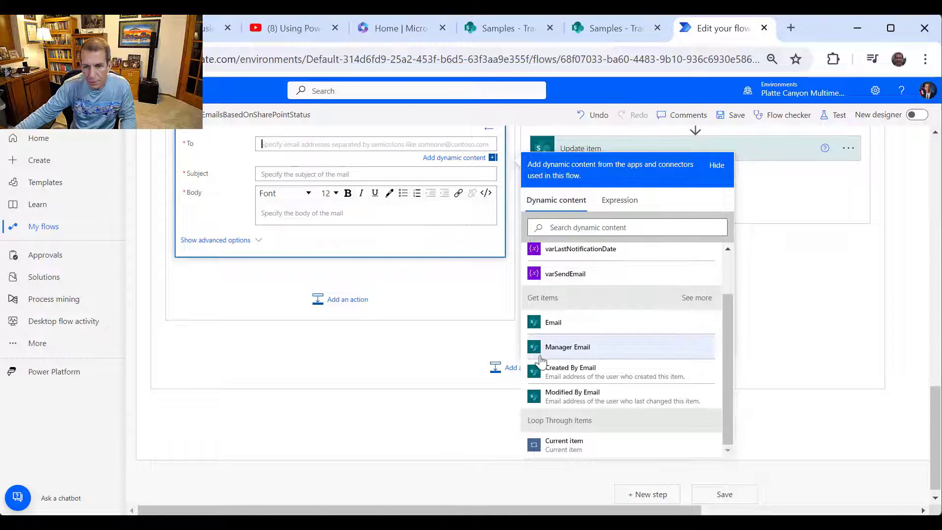
left_click(568, 348)
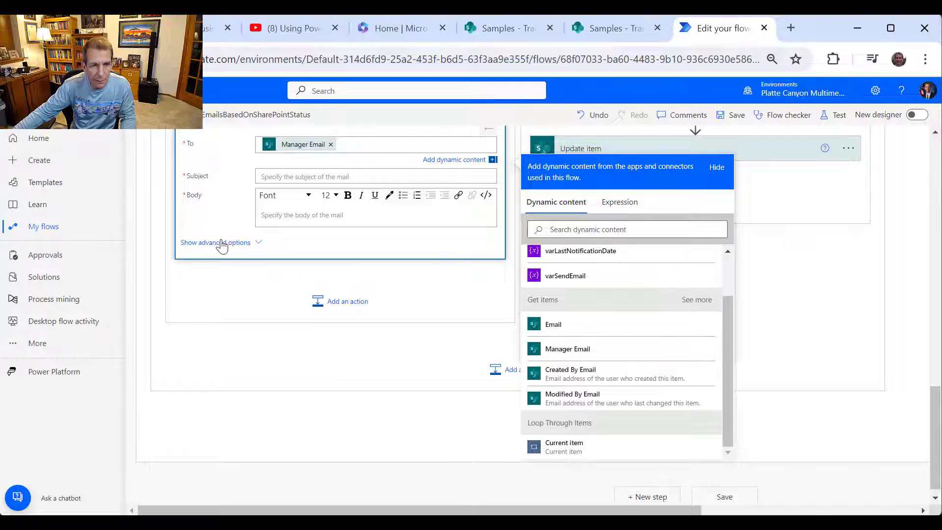
- Add the employee's Email to the CC of Send an email (V2) 2 and expand the original email action
left_click(250, 246)
left_click(250, 241)
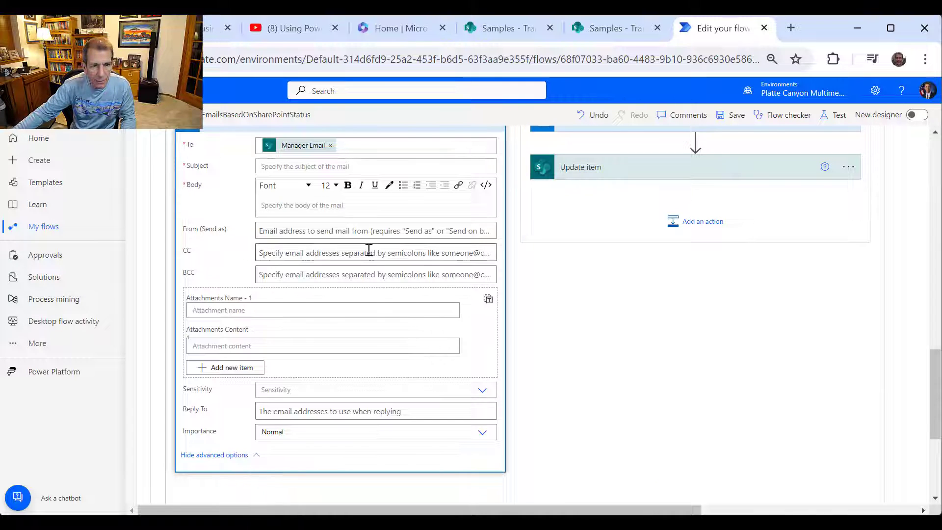
left_click(325, 253)
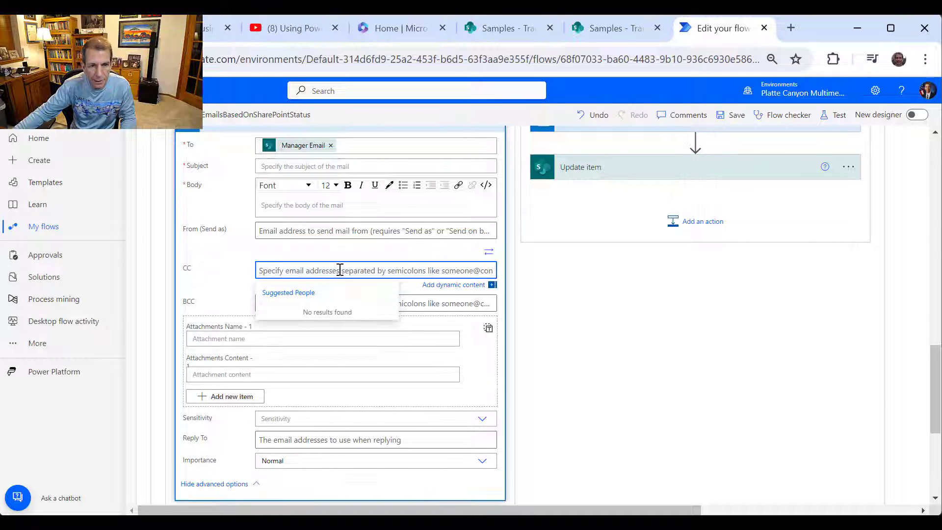
left_click(450, 285)
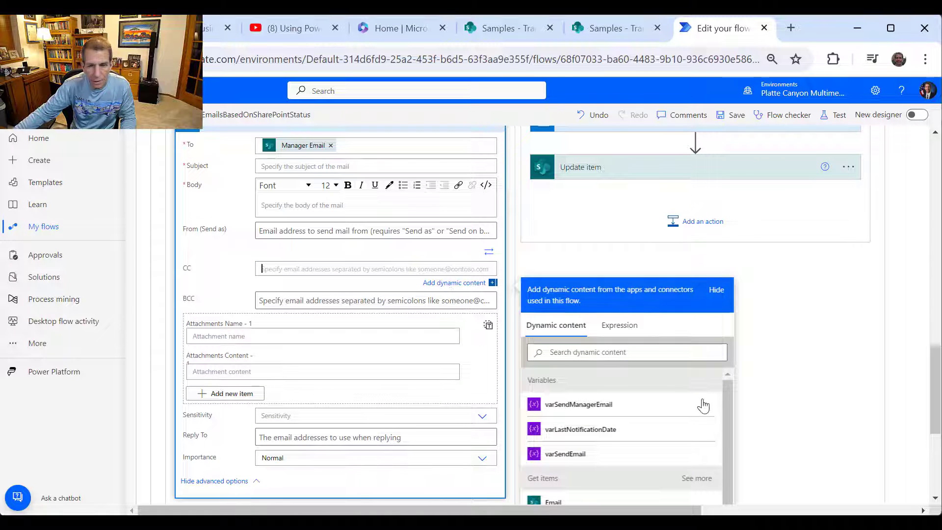
scroll(937, 391, "down", 4)
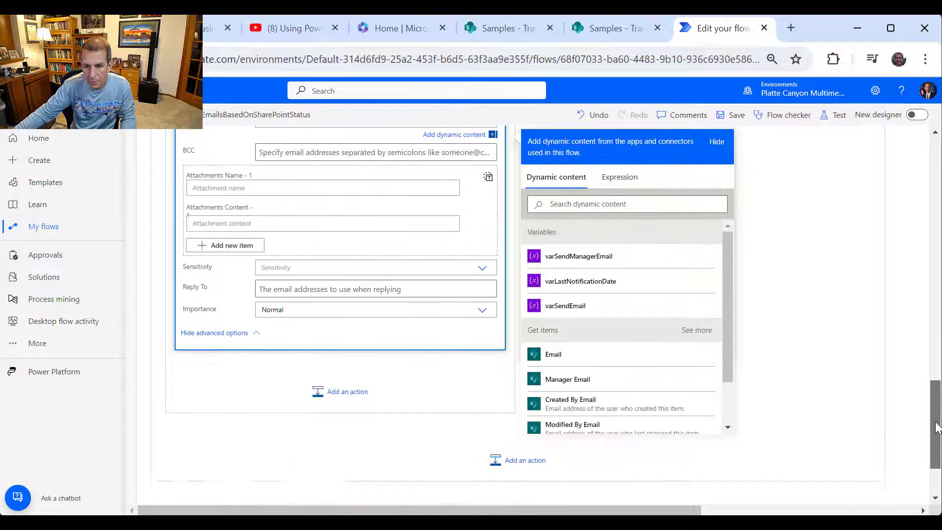
left_click(548, 322)
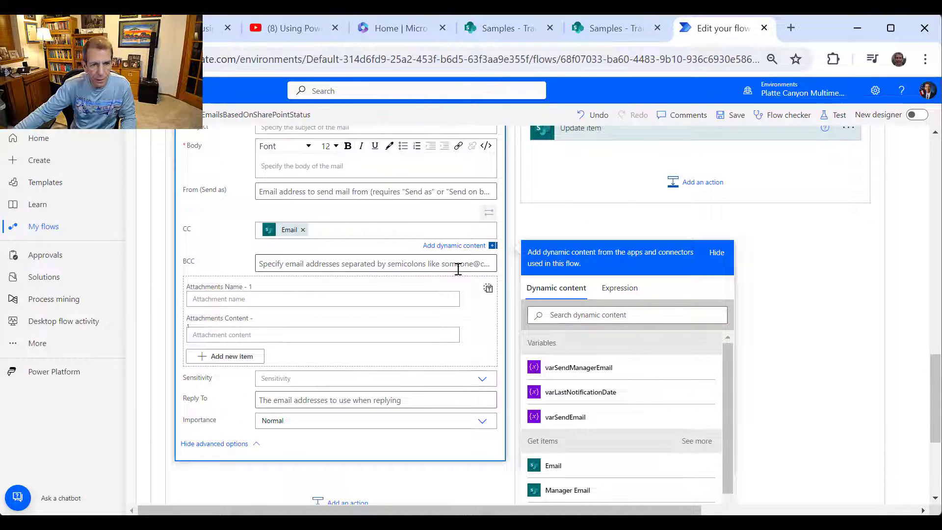
scroll(469, 246, "up", 2)
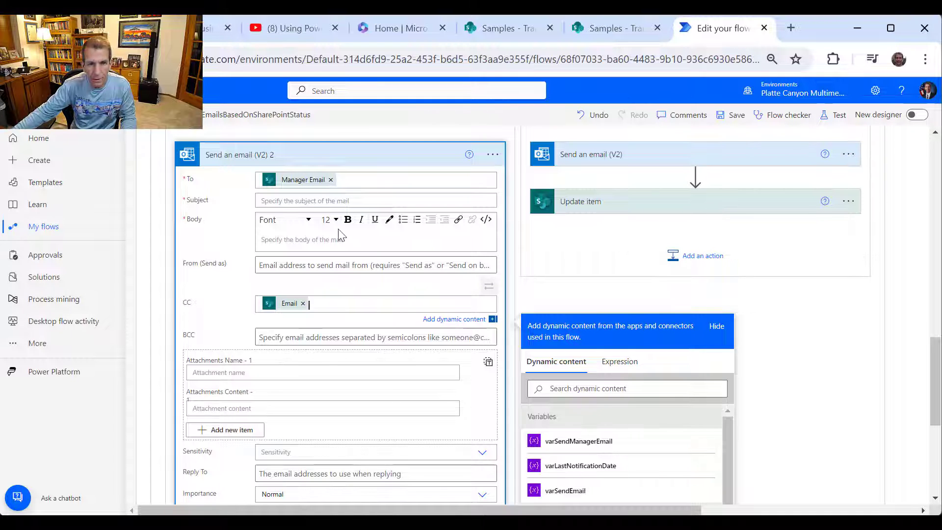
left_click(695, 162)
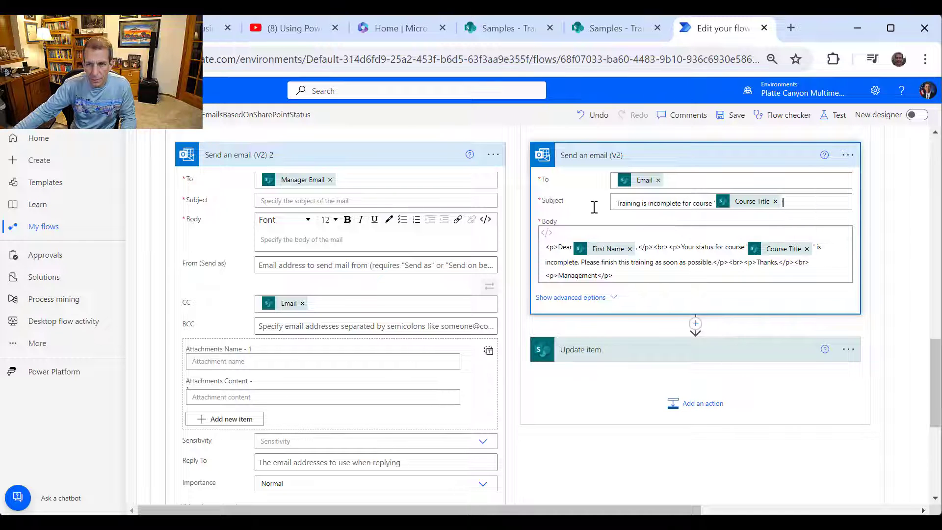
- Copy the original email's subject into the manager email's Subject and type 'for' into it
left_click(617, 203)
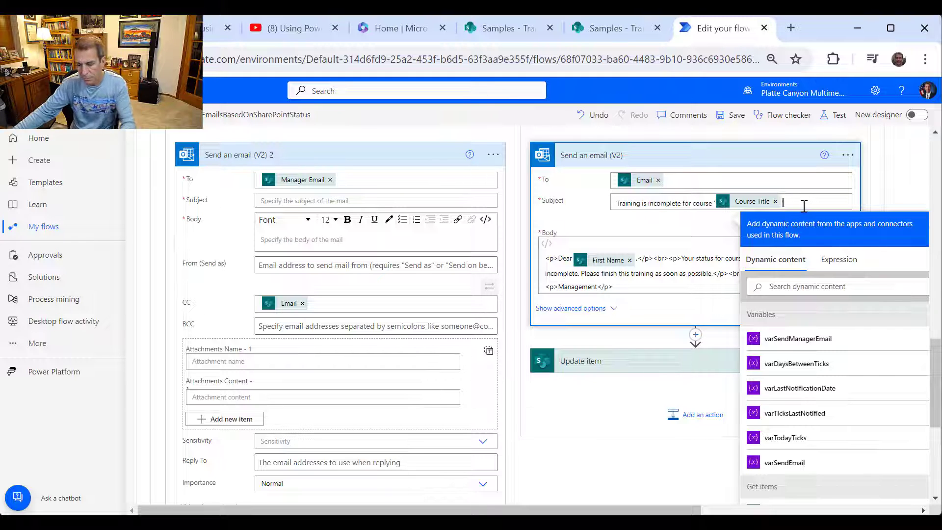
left_click_drag(795, 201, 618, 211)
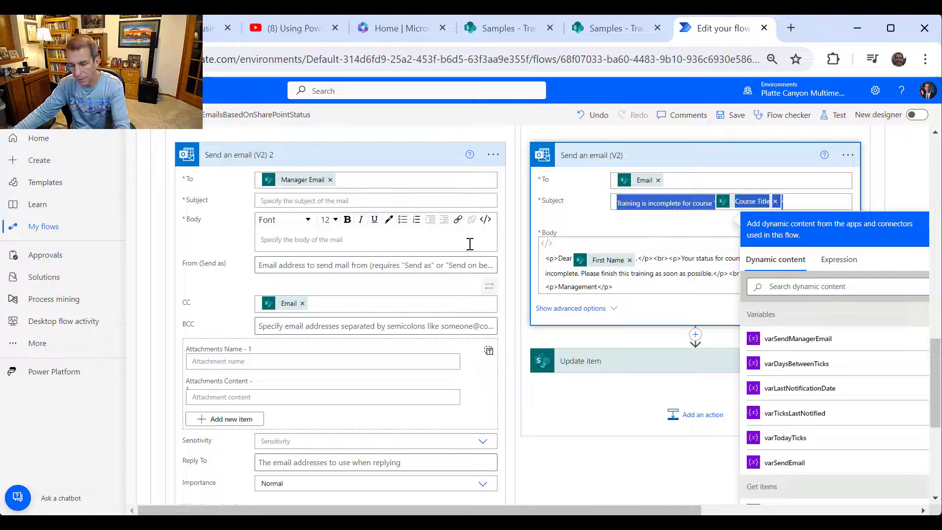
left_click(337, 203)
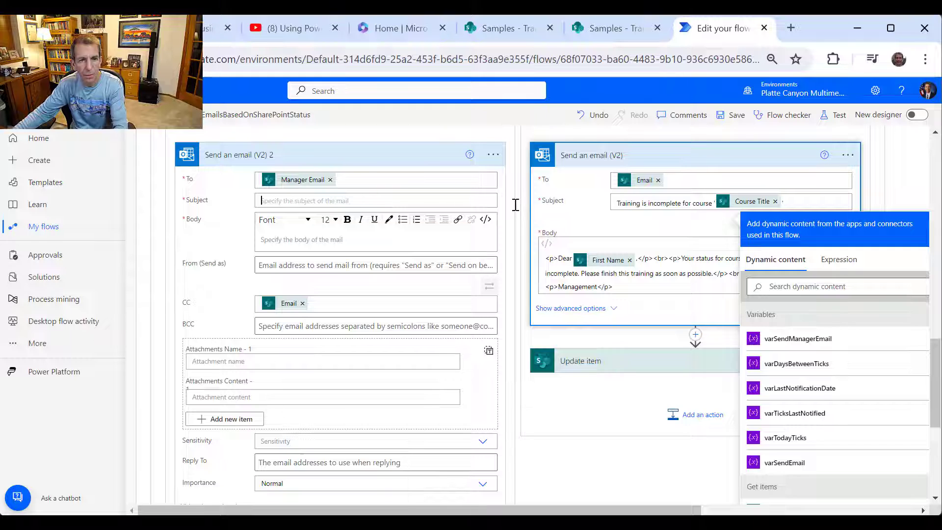
key("ctrl+v")
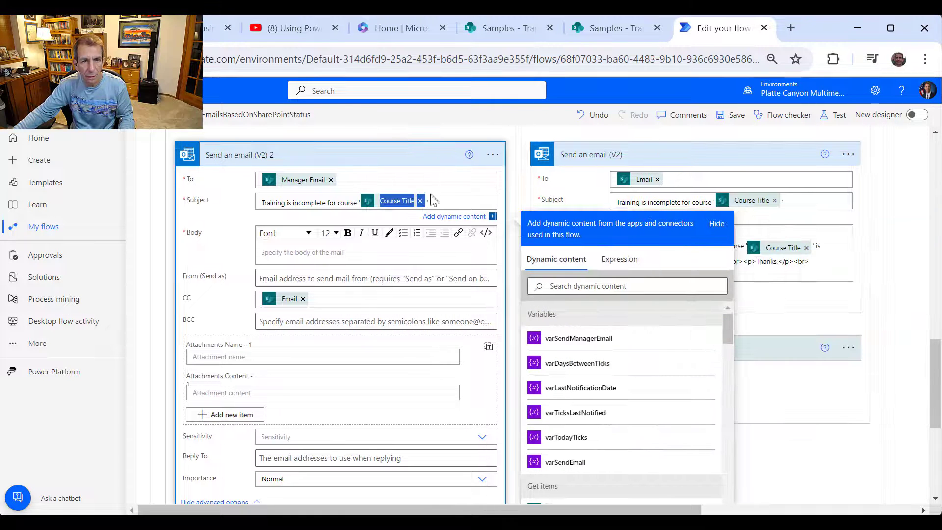
left_click(466, 199)
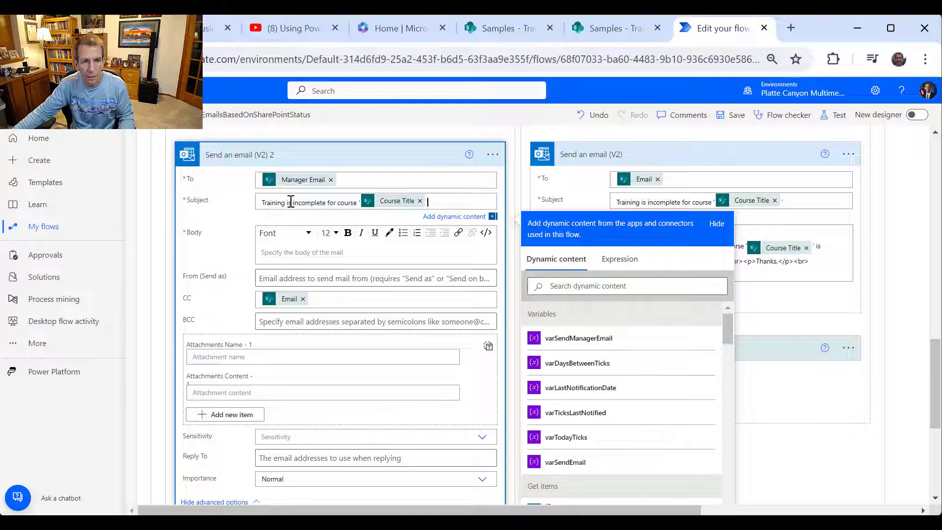
left_click(329, 202)
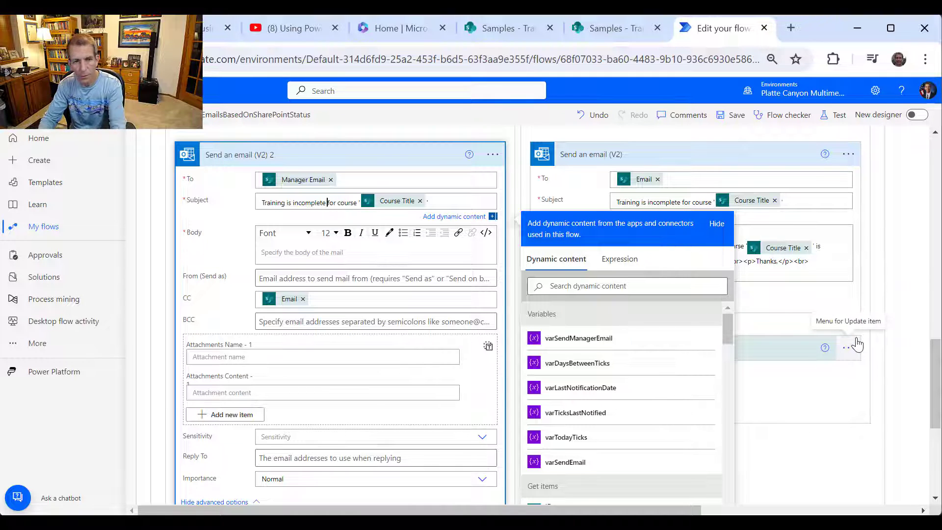
type("for")
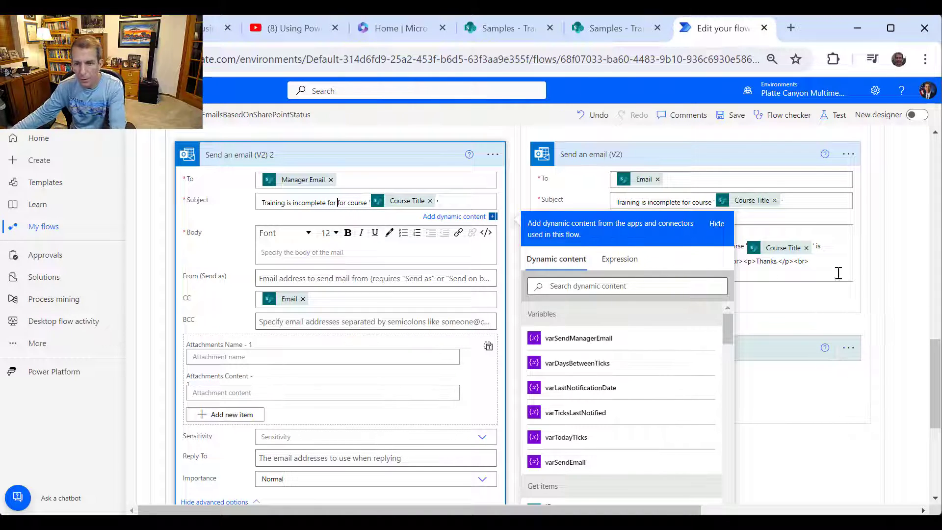
- Insert First Name and Last Name after 'Training is incomplete for', then select the original email's body
left_click_drag(726, 331, 733, 360)
left_click(628, 335)
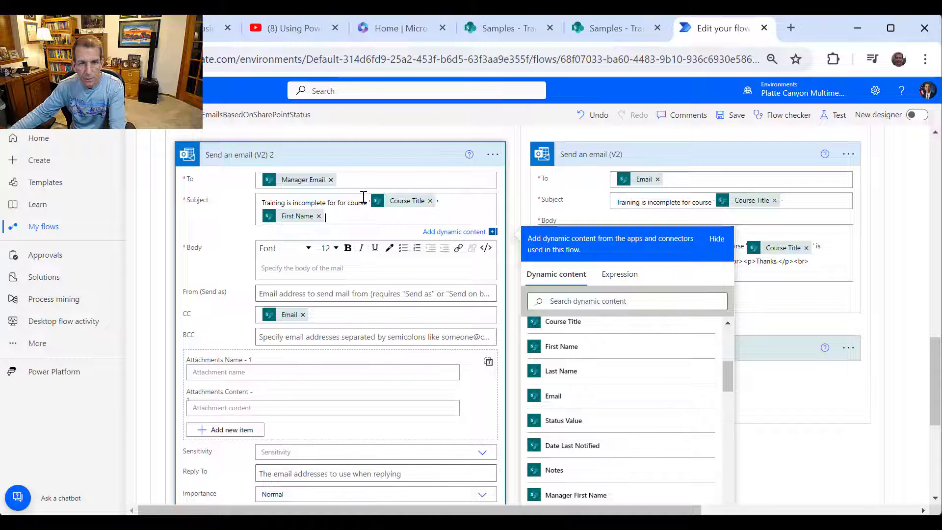
left_click(319, 216)
left_click(344, 203)
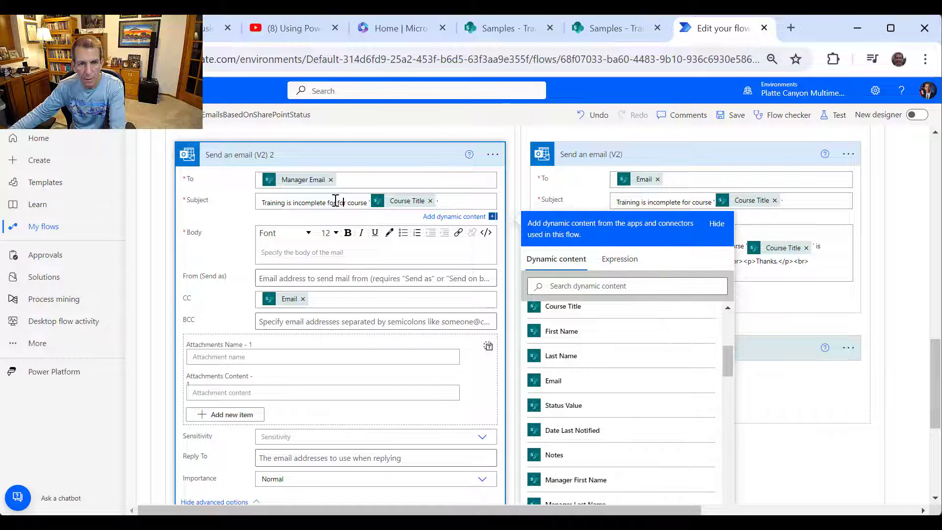
key("Left")
key("Left")
key("Left")
key("Left")
left_click(562, 332)
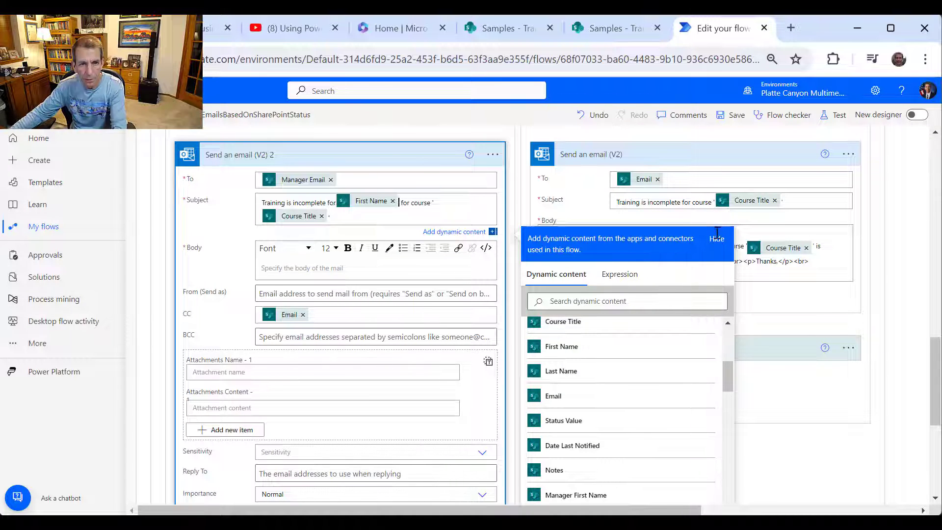
key("Left")
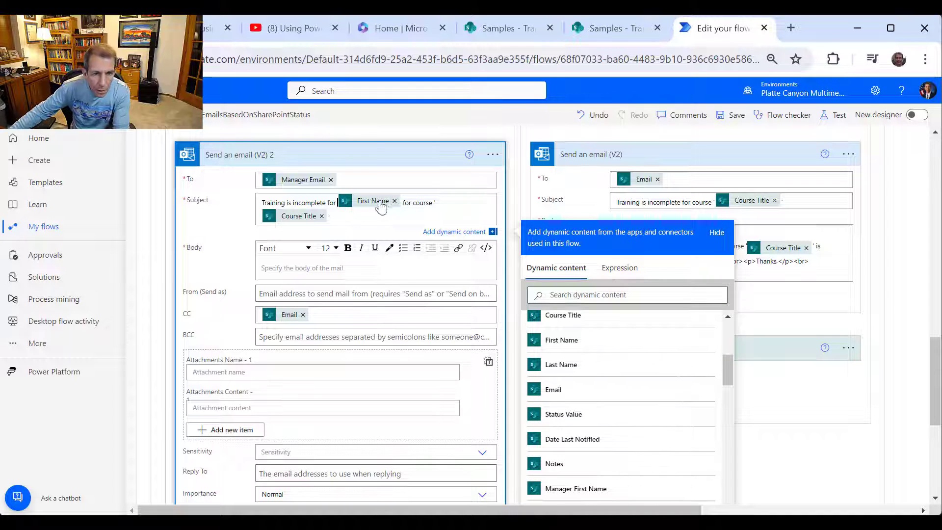
key("BackSpace")
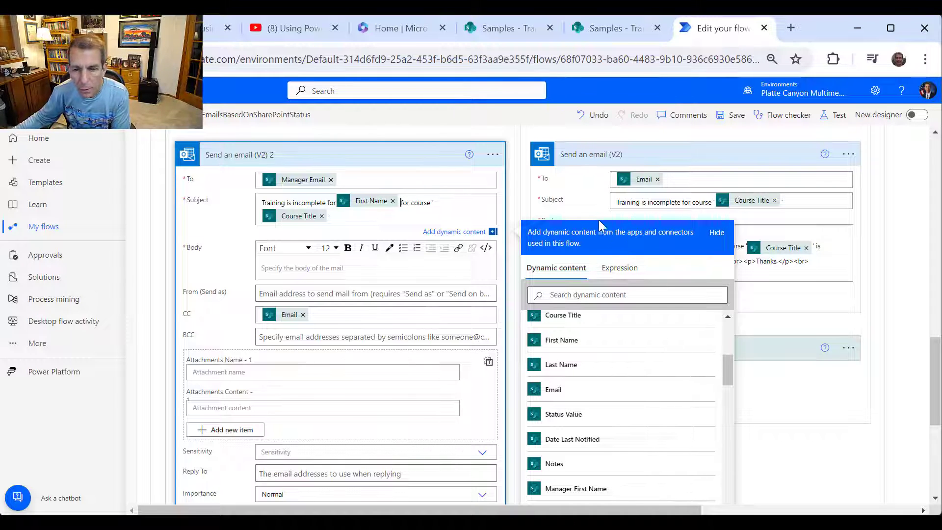
left_click(586, 369)
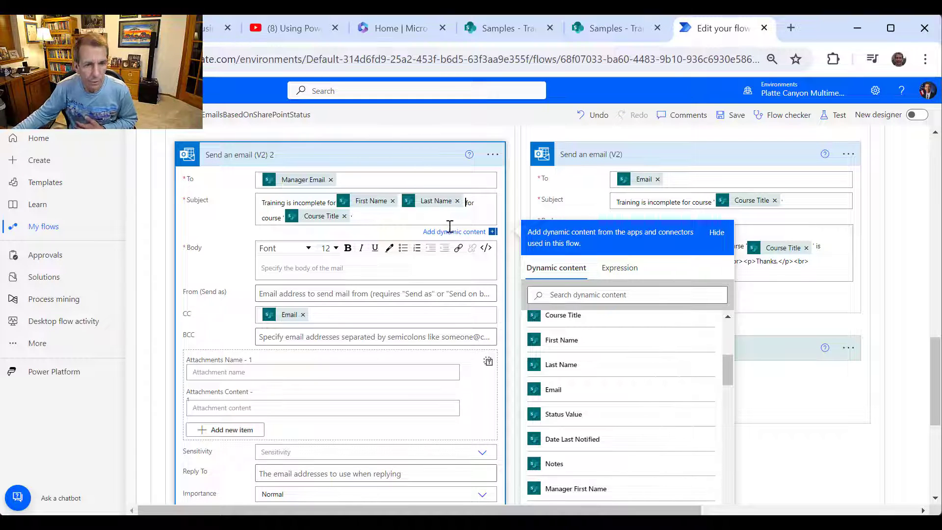
left_click(840, 259)
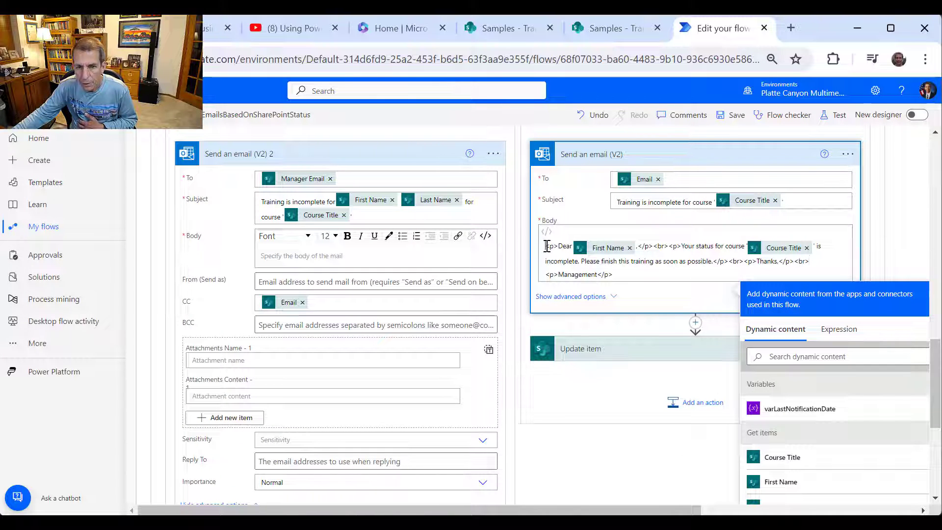
left_click_drag(547, 245, 696, 298)
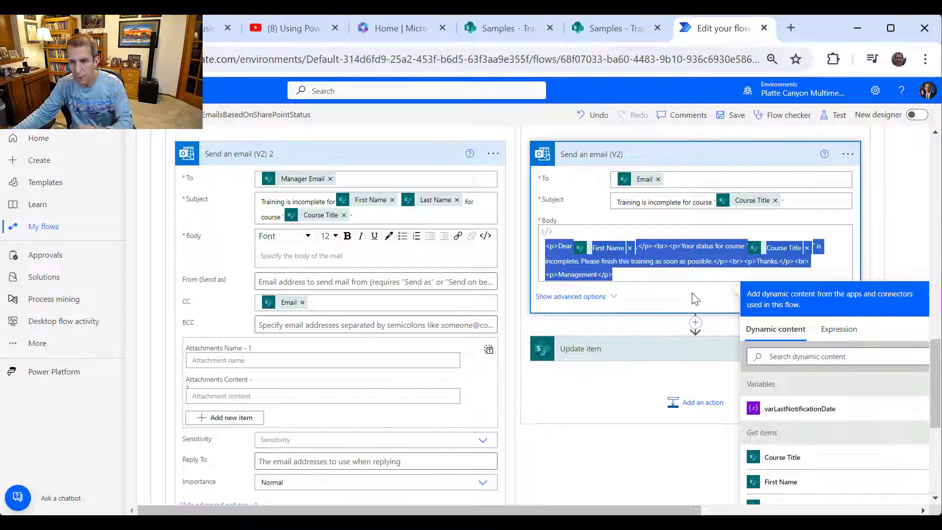
- Paste the body into the manager email, greeting Manager First Name, changing 'Your' to 'The', adding 'for'
left_click(335, 259)
type("<p>Dear First Name ,</p><br><p>Your status for course 'Course Title ' is incomplete. Please finish this training as soon as possible.</p><br><p>Thanks,</p><br><p>Management</p>")
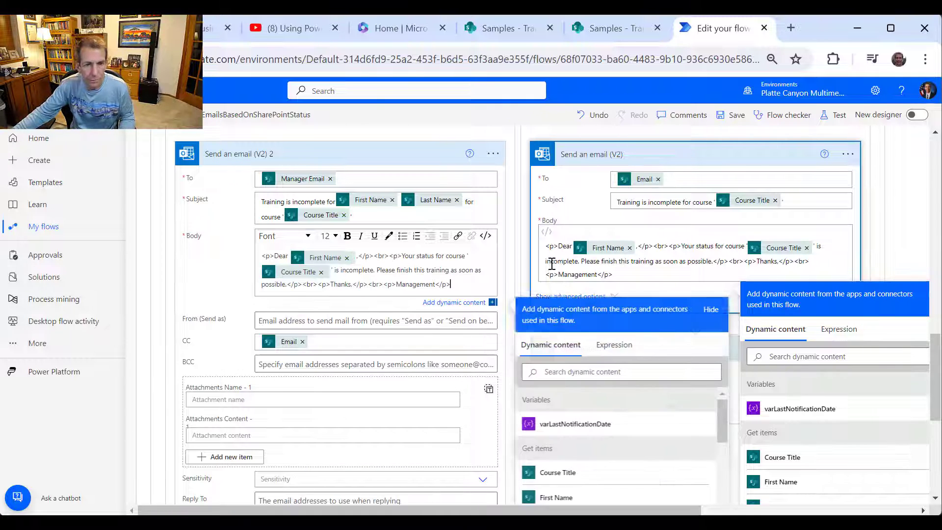
left_click(347, 258)
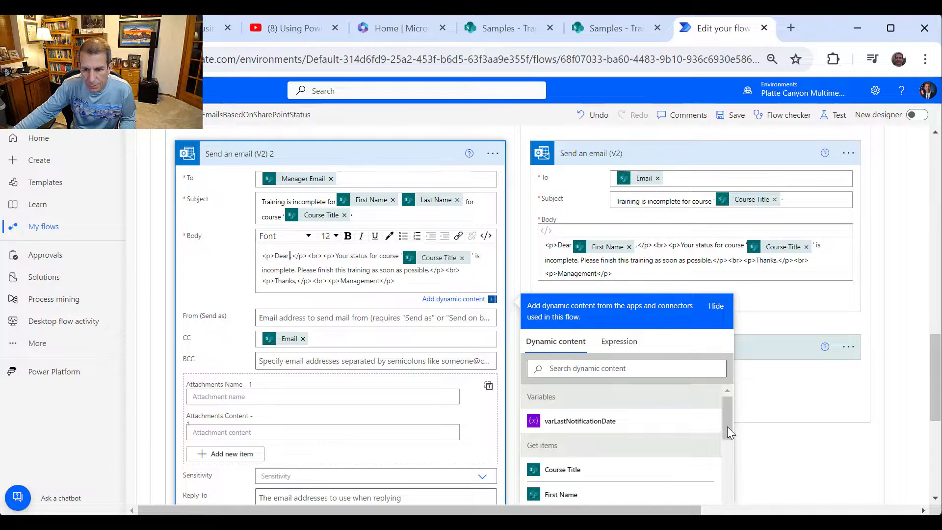
left_click_drag(728, 426, 730, 458)
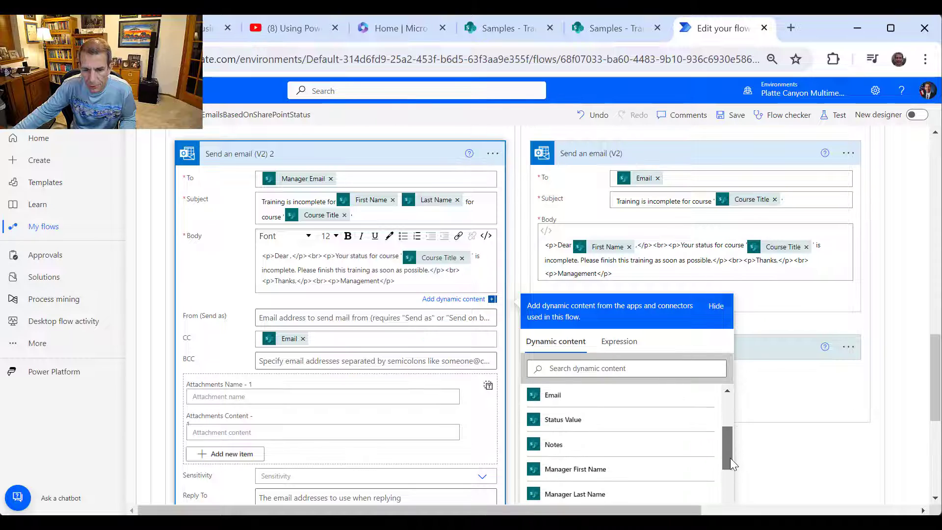
left_click(620, 473)
type(",")
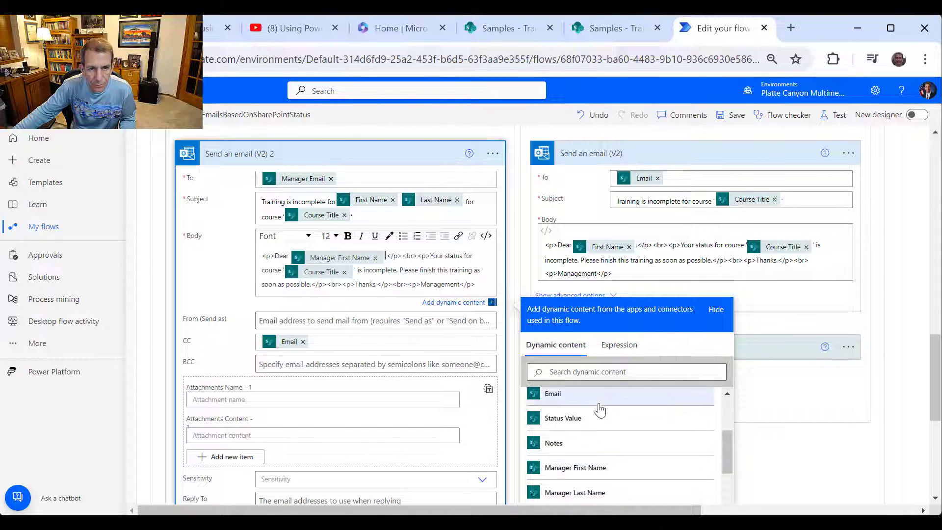
double_click(437, 255)
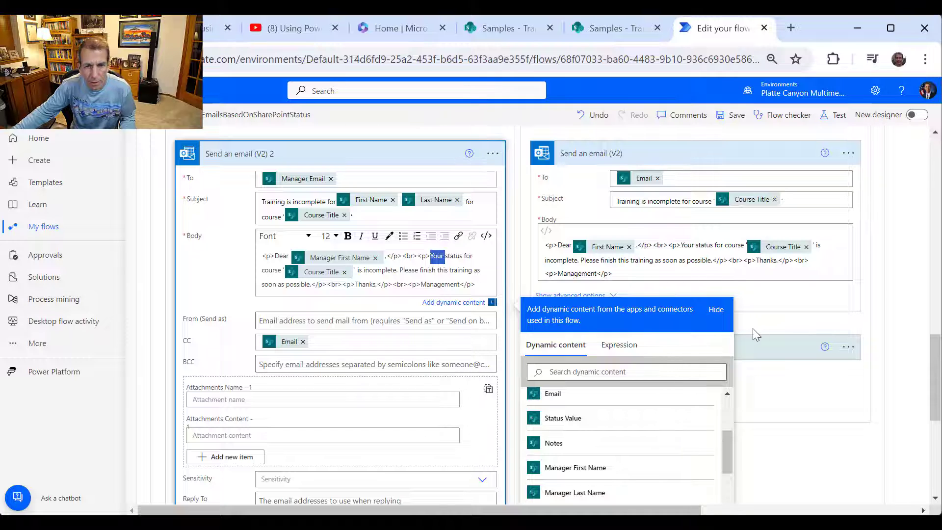
type("The")
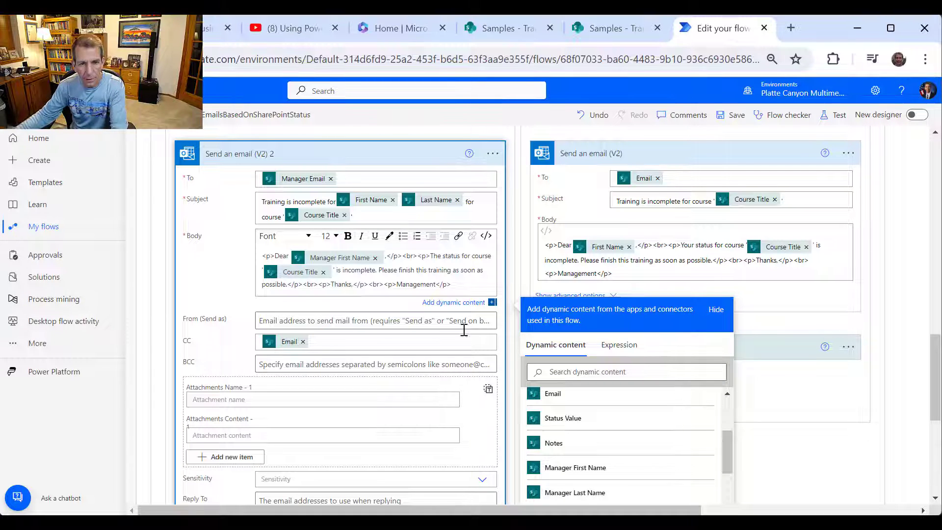
left_click(376, 270)
type("f")
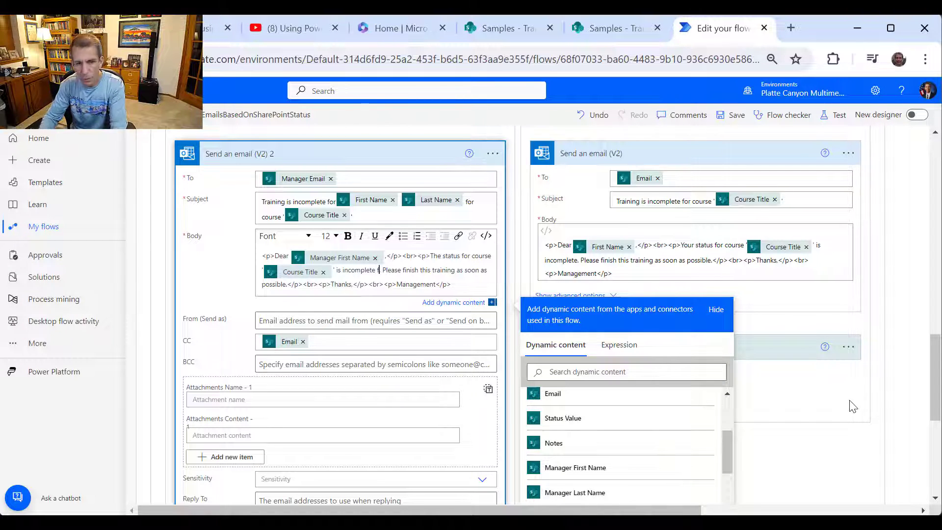
type("or")
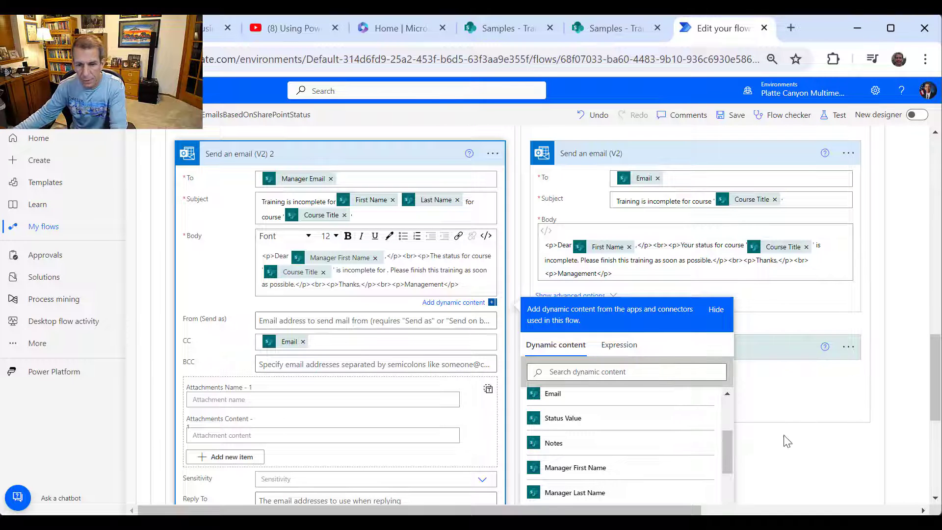
left_click_drag(729, 446, 729, 425)
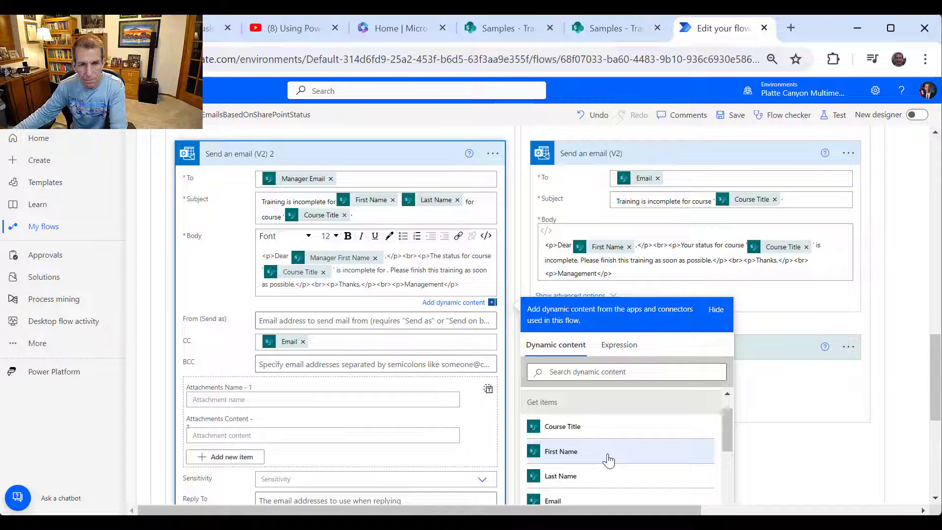
- Insert First Name and Last Name after 'is incomplete for' and delete the stray period
left_click(388, 271)
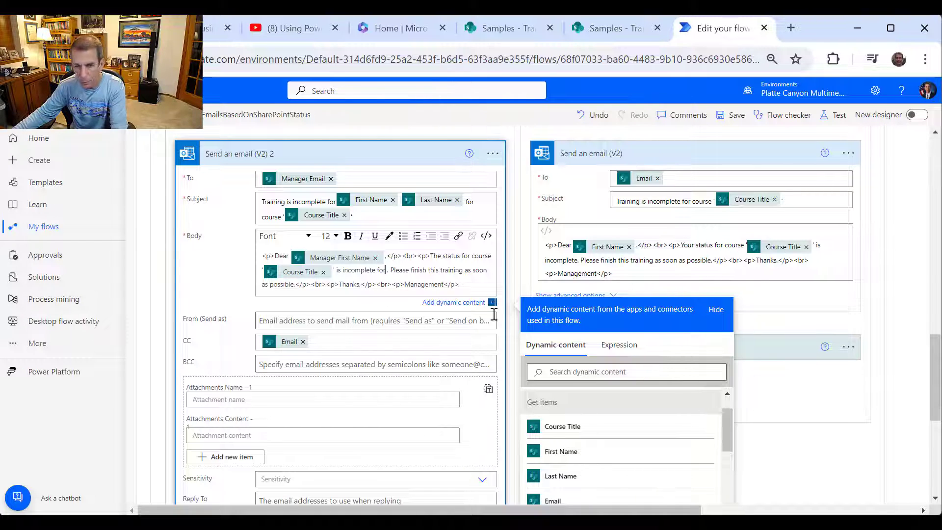
left_click(553, 452)
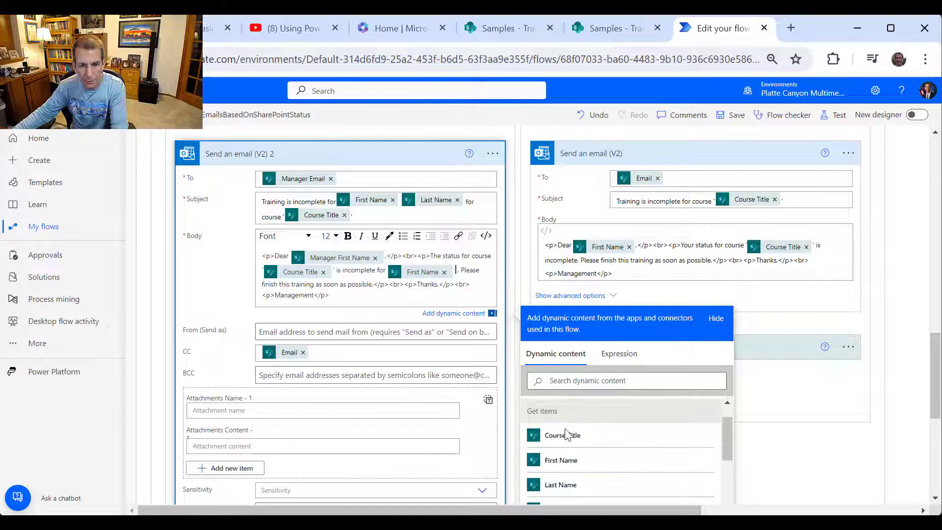
left_click(572, 490)
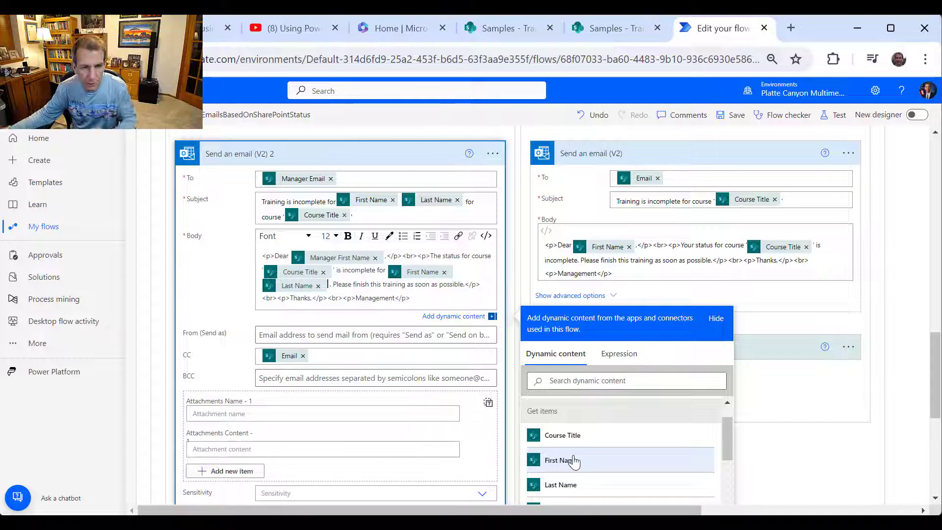
key("Delete")
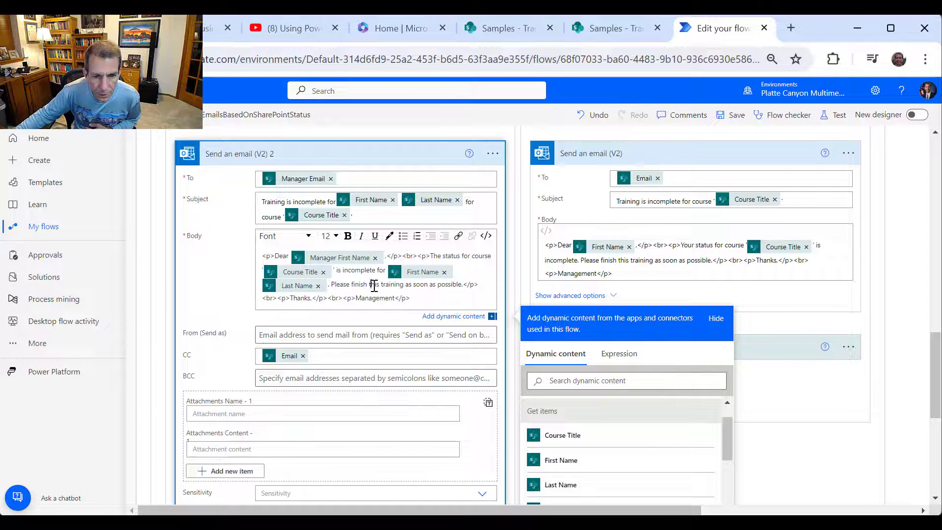
- Replace 'this' with 'get with this individual to complete the' in the manager email body
double_click(374, 285)
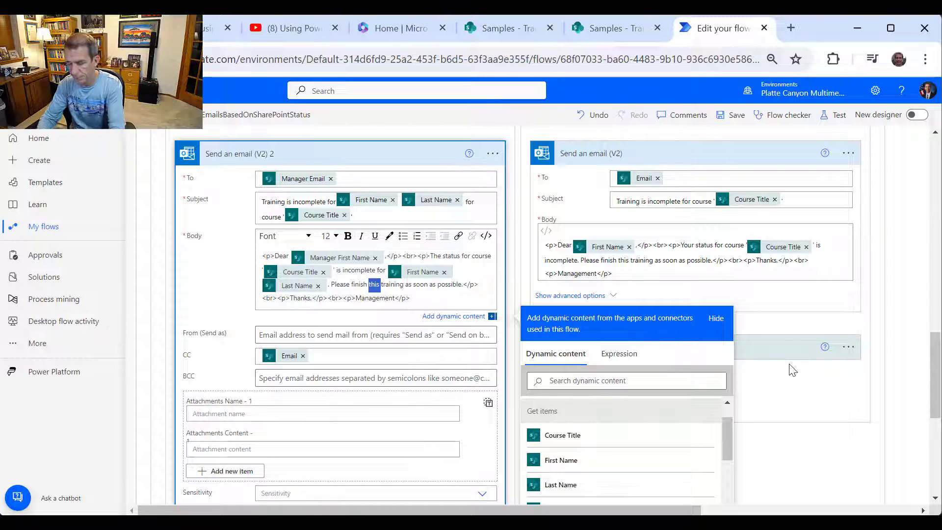
type("get tw")
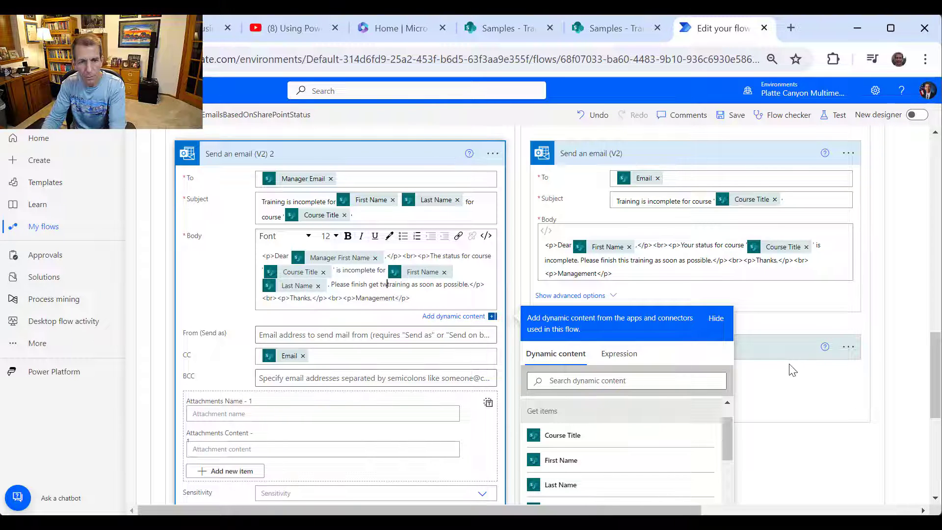
key("BackSpace")
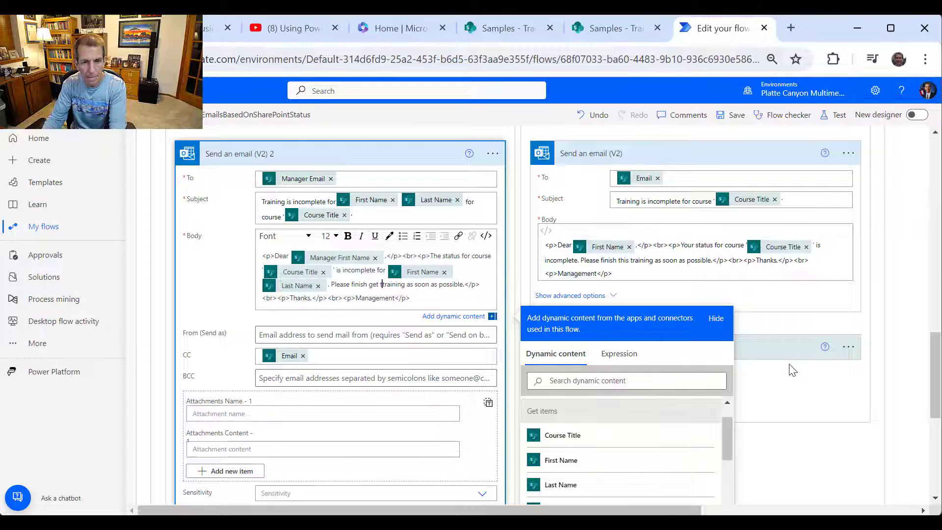
key("BackSpace")
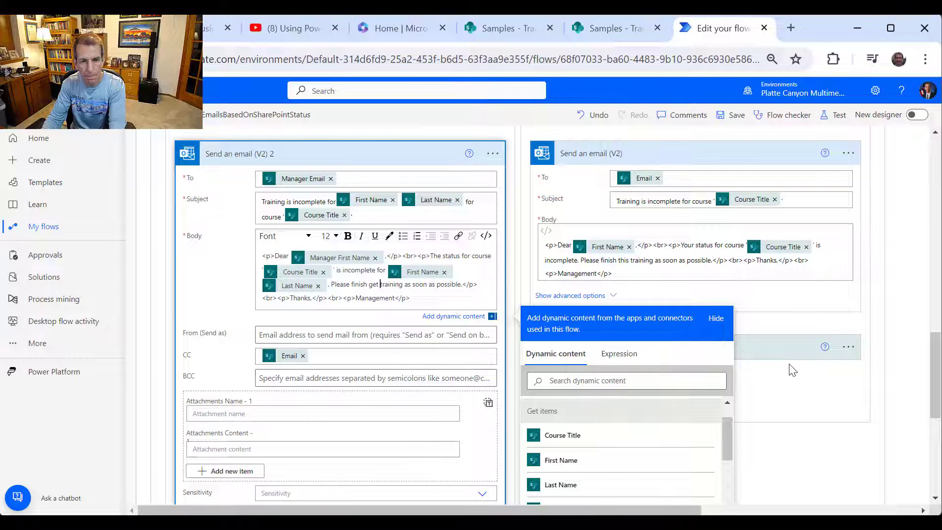
type("with this ")
type("individu")
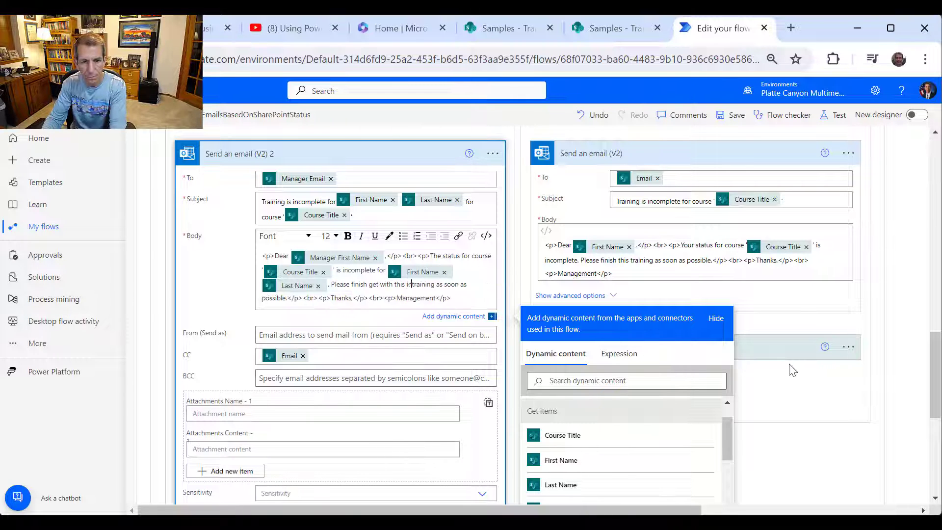
type("al to ")
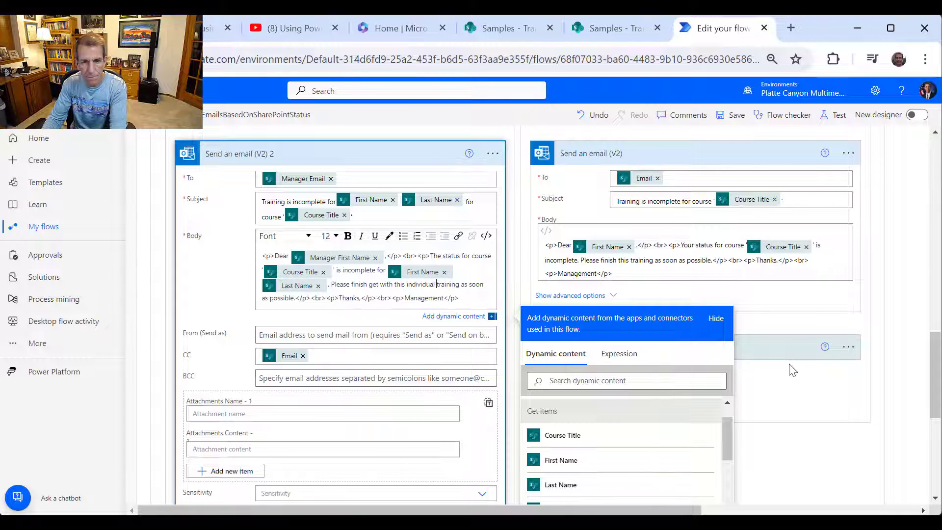
type("complete th")
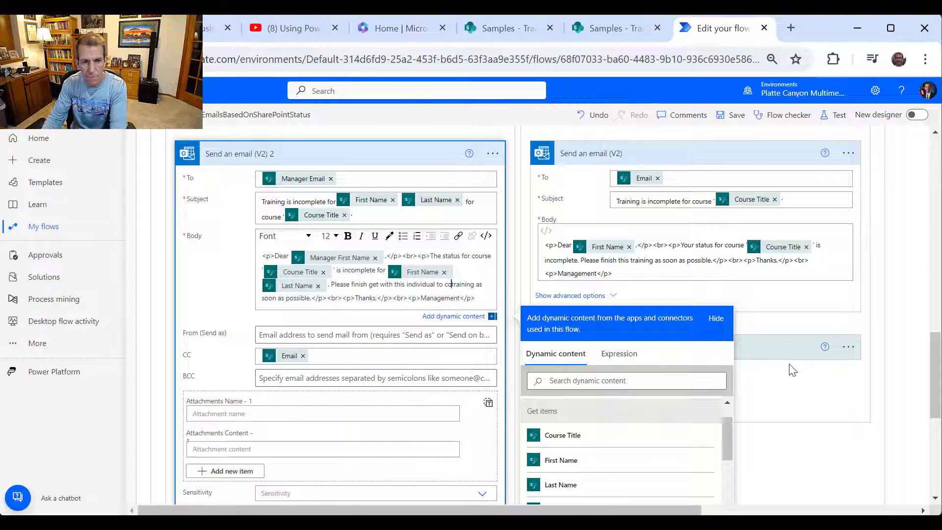
type("e")
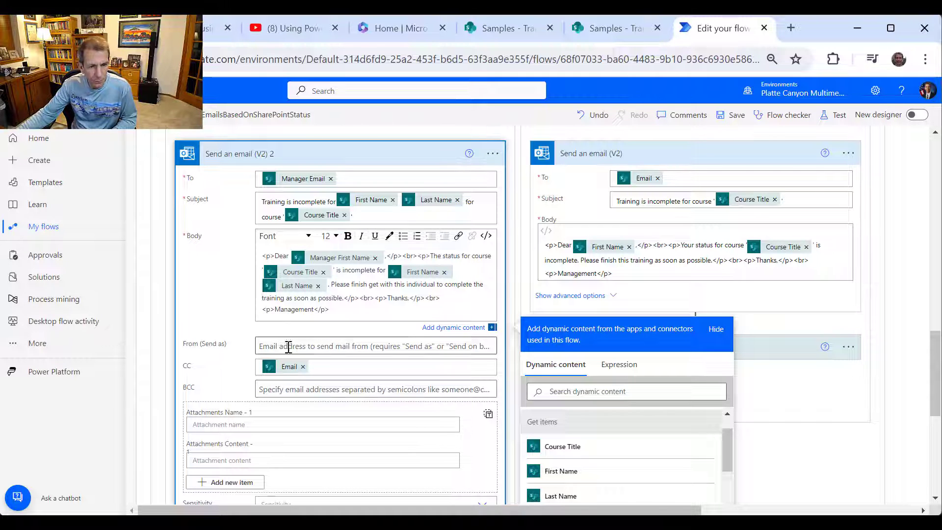
scroll(432, 351, "down", 3)
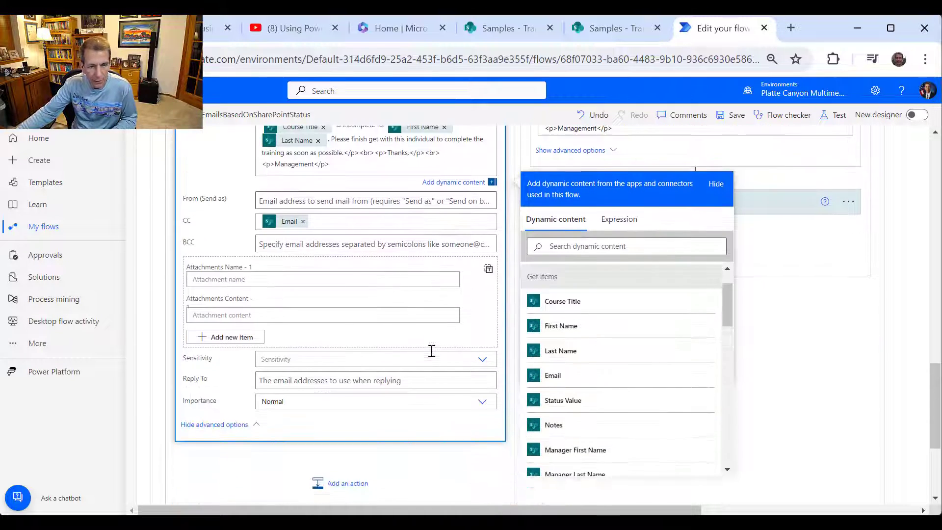
scroll(433, 352, "up", 4)
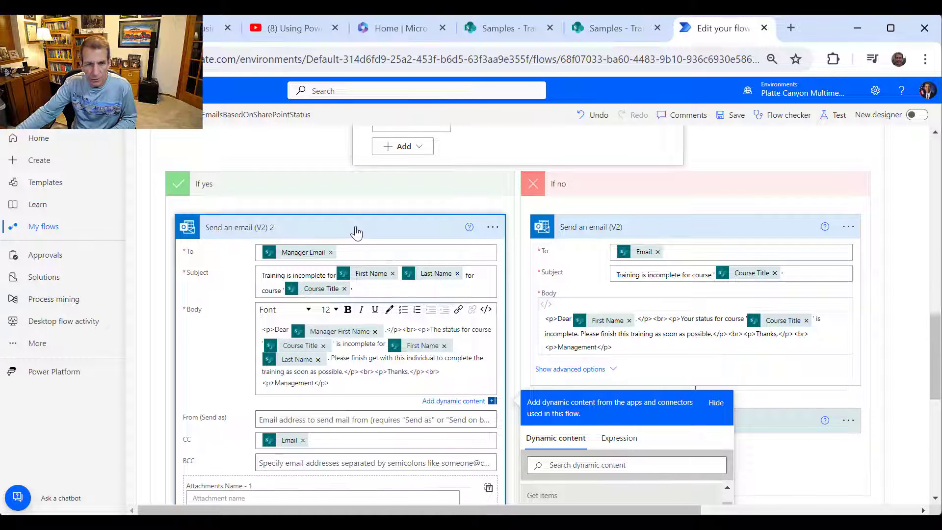
- Collapse Send an email (V2) 2 and add a SharePoint Update item action beneath it
left_click(357, 232)
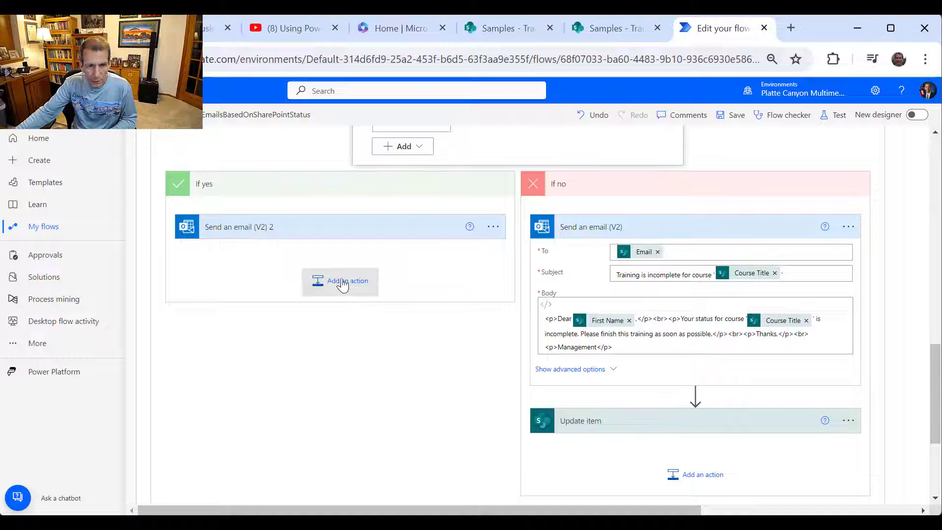
left_click(357, 282)
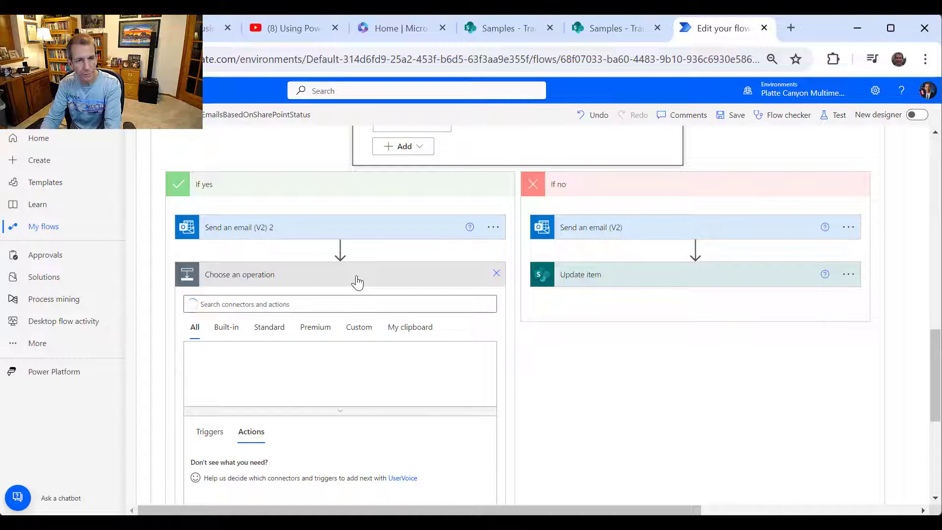
type("SharePoint")
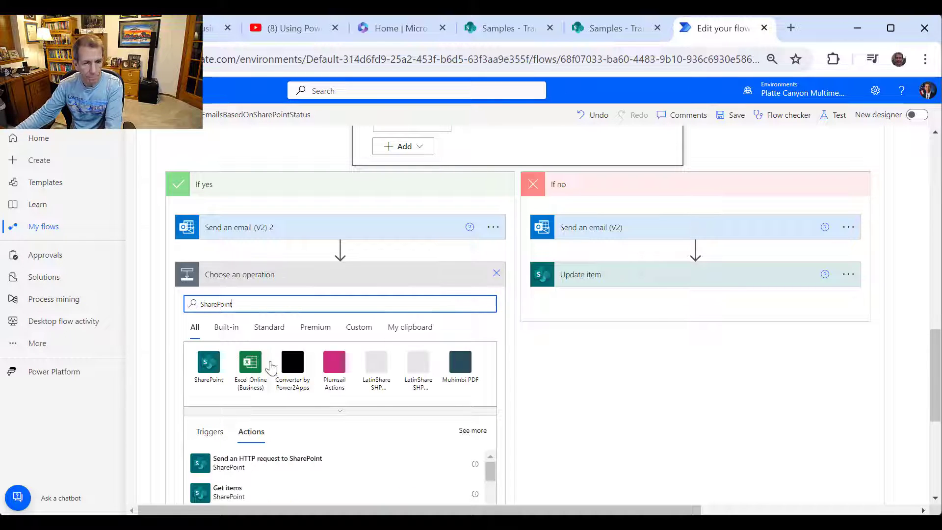
left_click(226, 383)
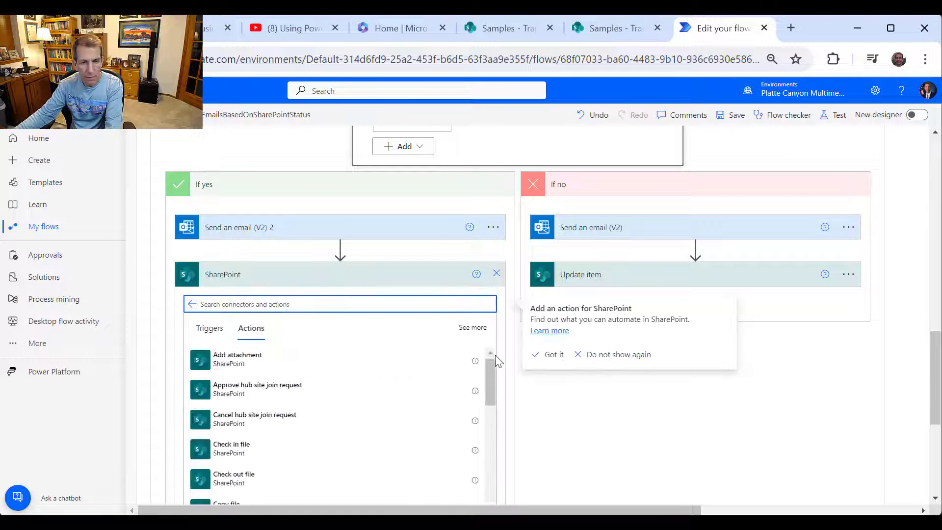
scroll(496, 359, "down", 2)
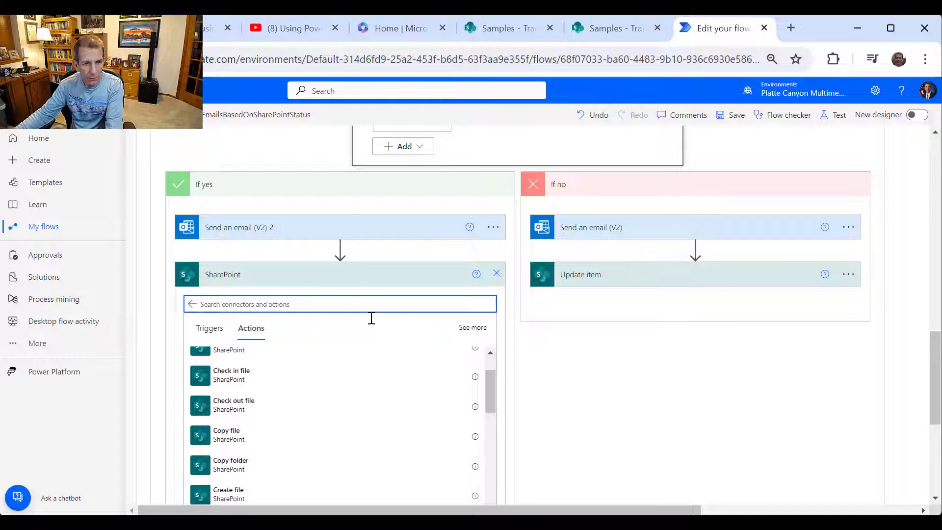
type("update")
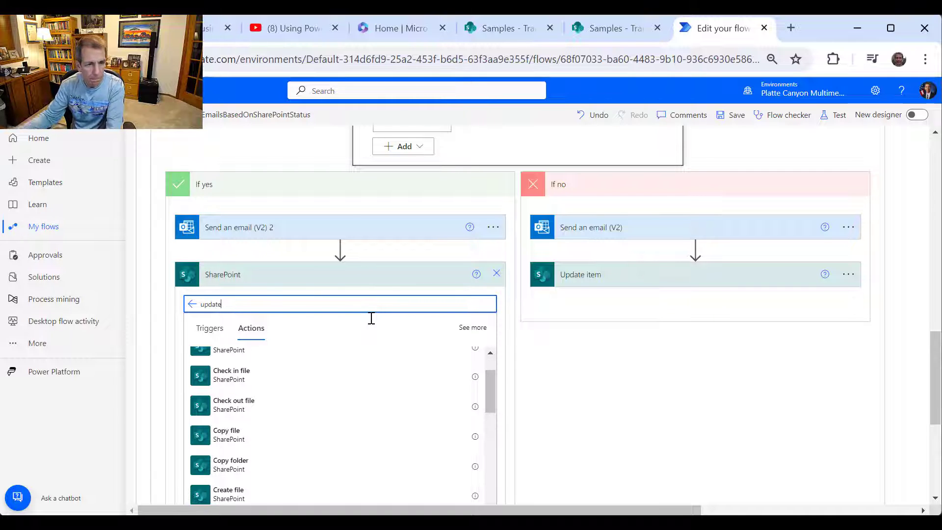
left_click(247, 368)
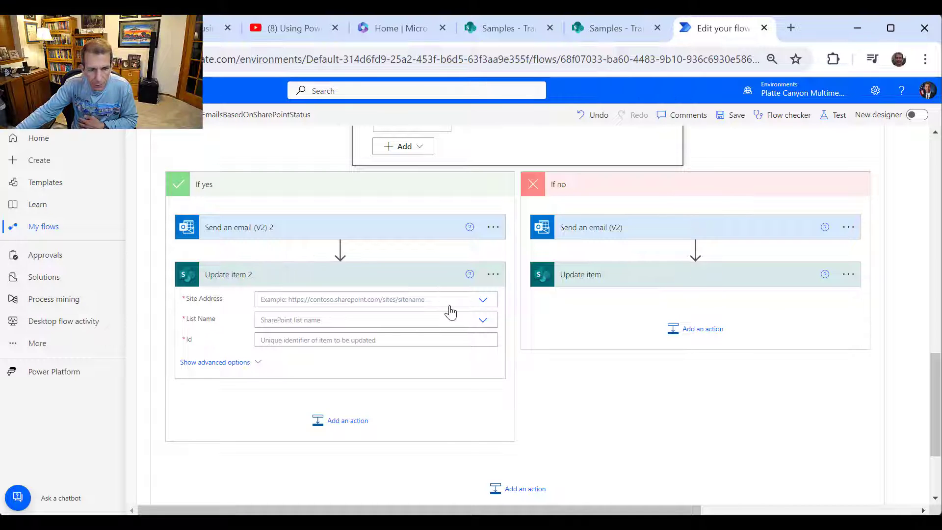
- Set Update item 2's Site Address to Samples and List Name to TrainingStatus
left_click(485, 302)
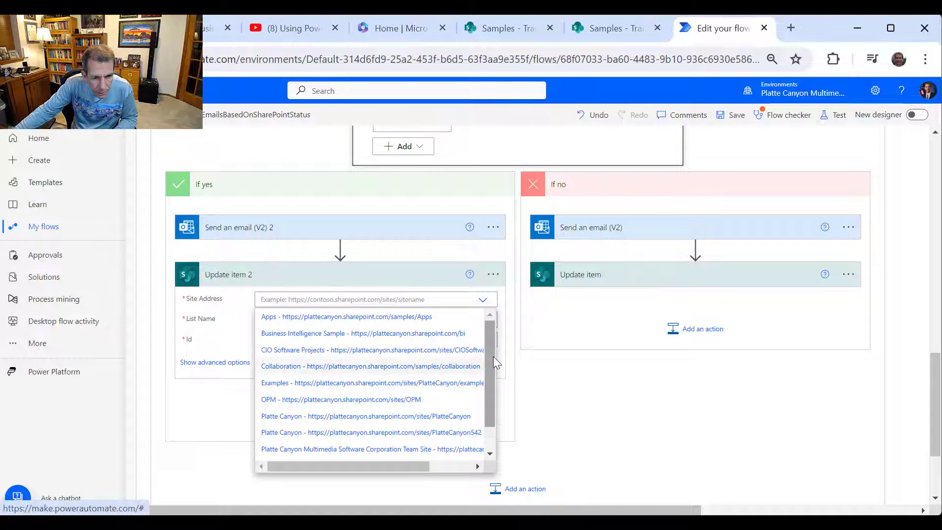
left_click_drag(490, 361, 492, 400)
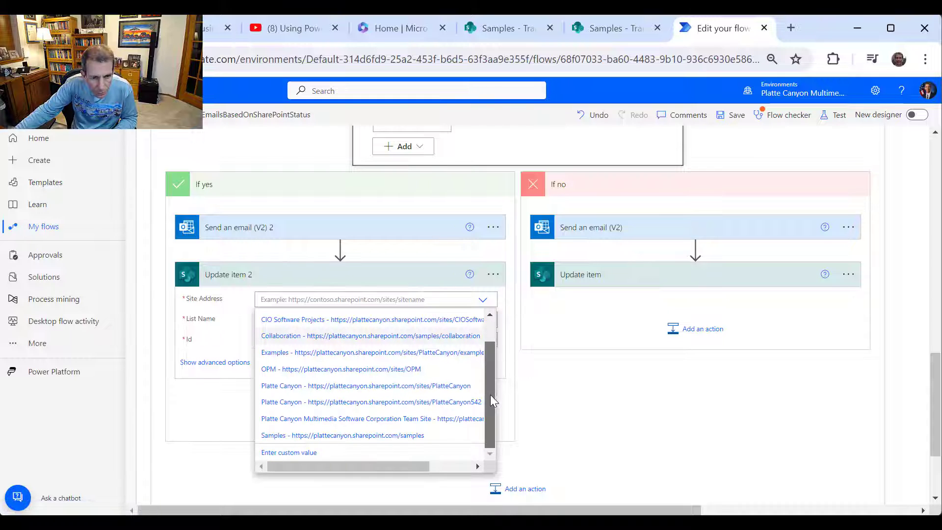
left_click(409, 437)
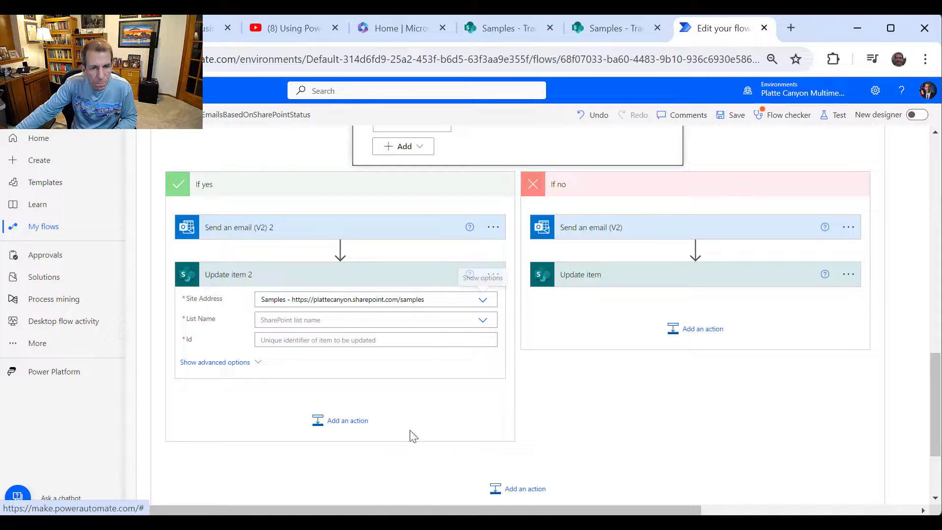
left_click(484, 322)
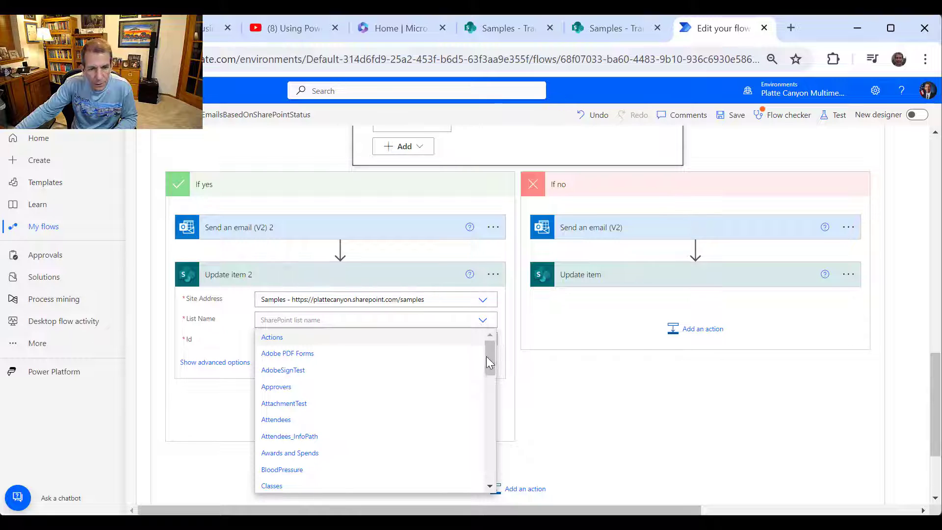
left_click_drag(488, 362, 498, 476)
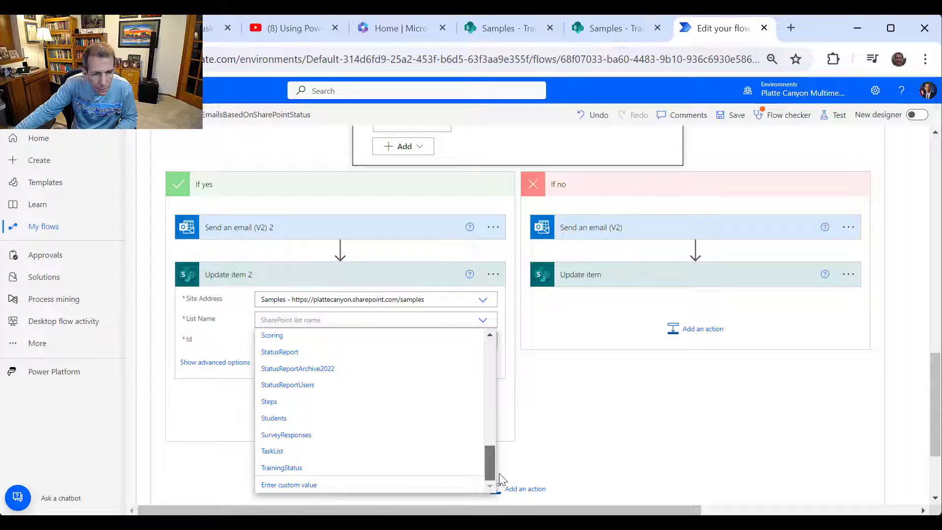
left_click(321, 469)
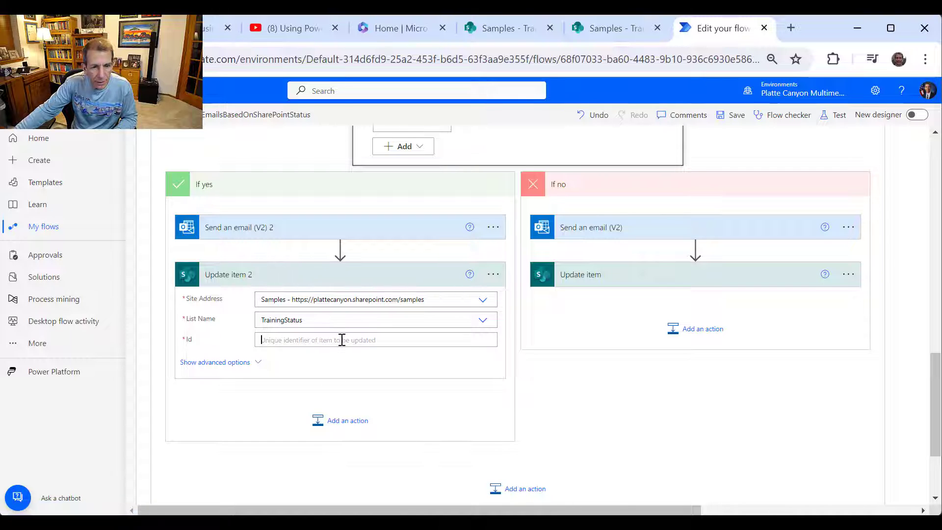
left_click(342, 340)
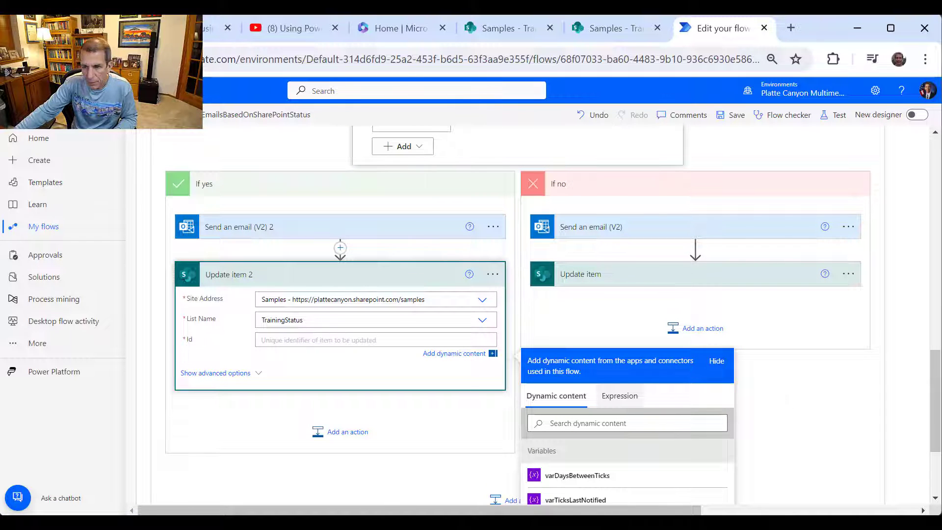
- Fill Update item 2's Id with the SharePoint list item ID token, leaving Status Value unset
scroll(928, 389, "down", 3)
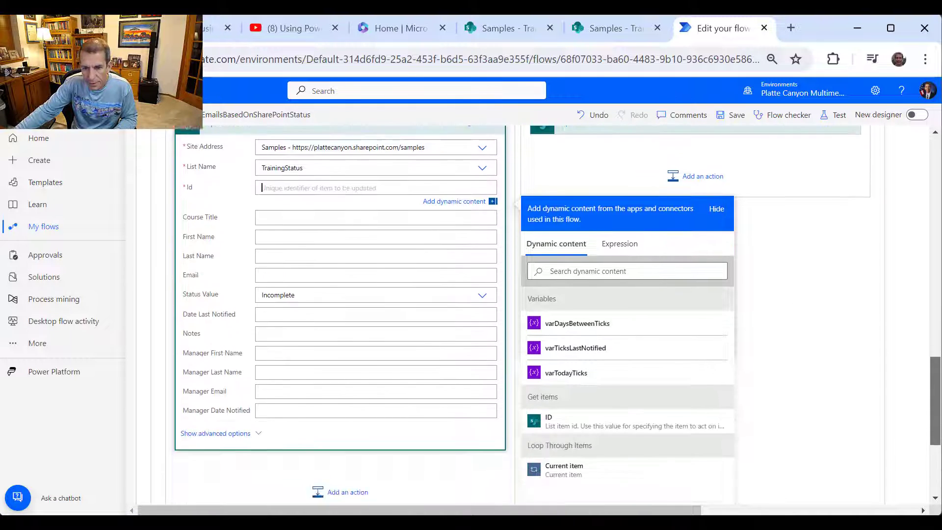
left_click(591, 412)
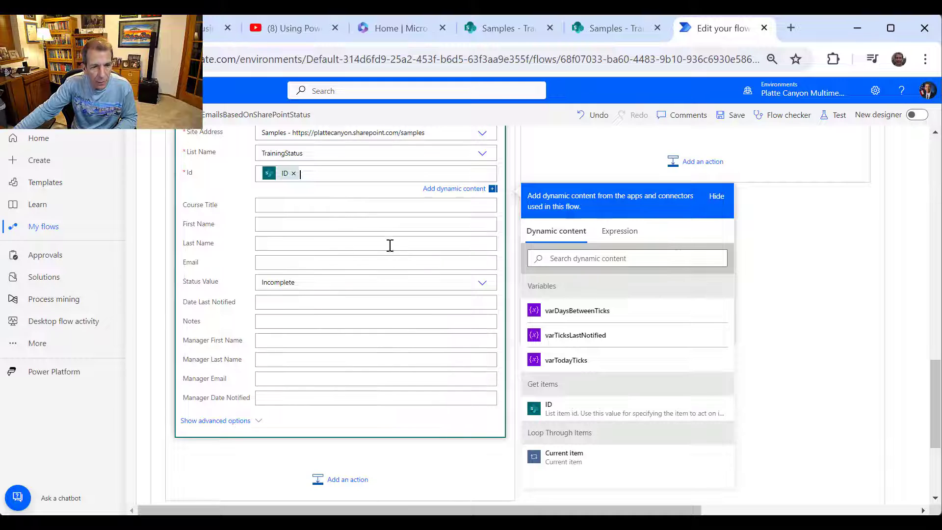
left_click(486, 293)
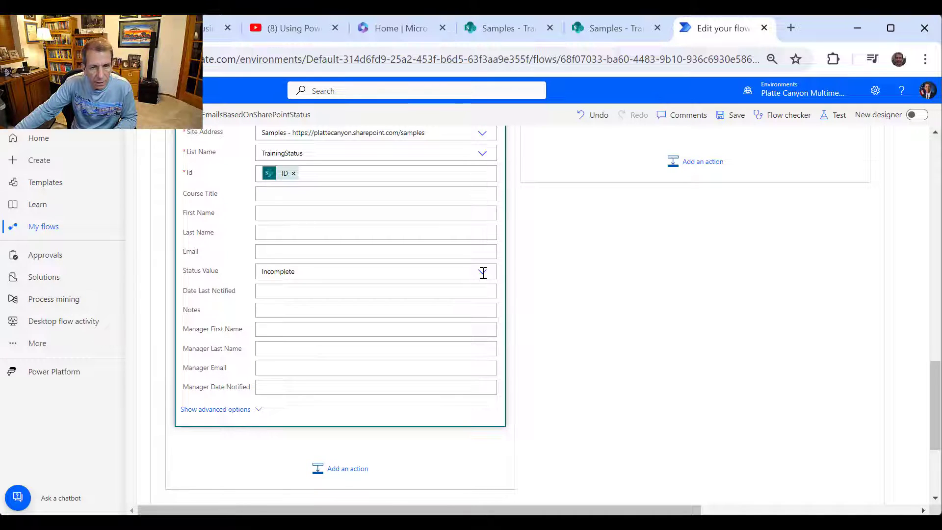
left_click(483, 272)
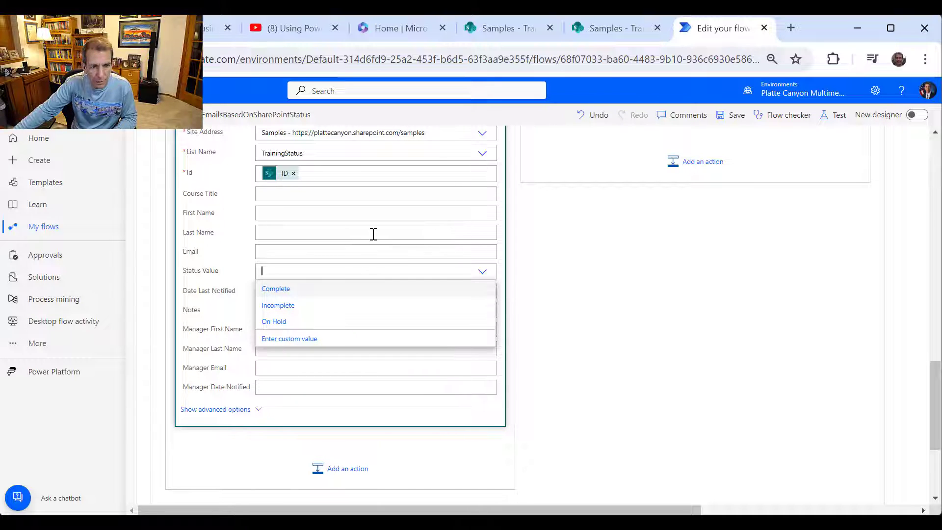
left_click(415, 252)
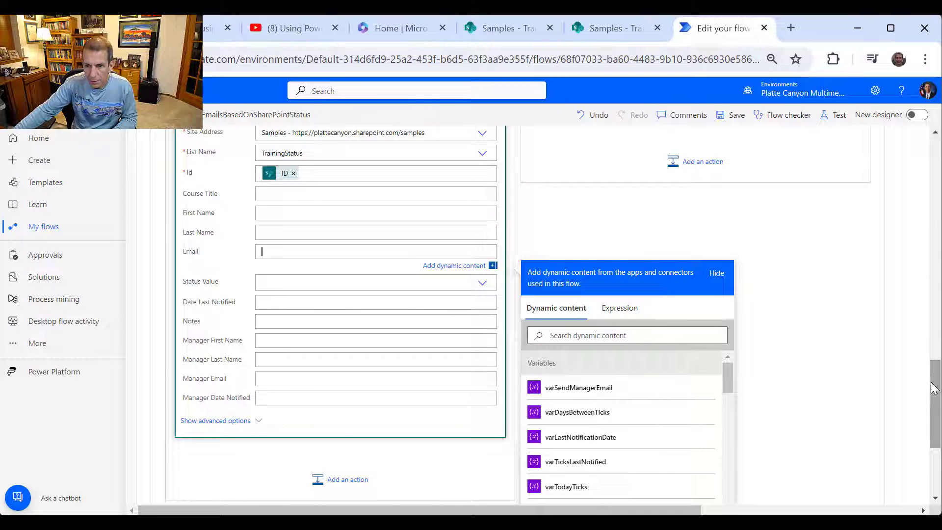
left_click_drag(933, 387, 934, 341)
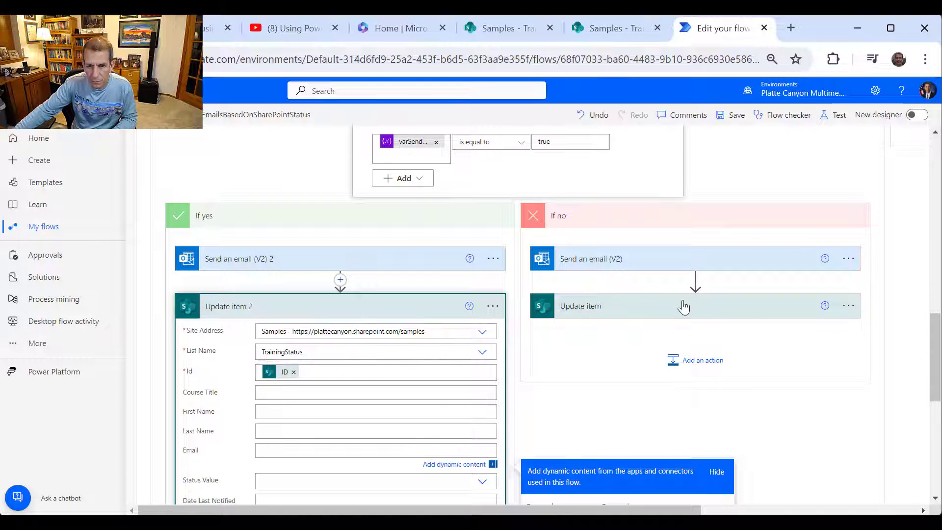
- Copy the If no Update item's Notes value into Update item 2's Notes field
left_click(684, 307)
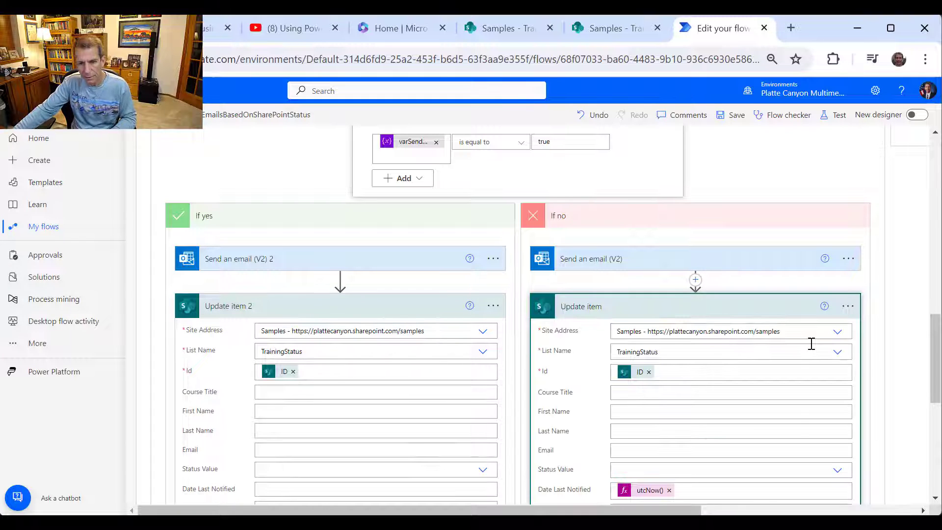
scroll(810, 342, "down", 2)
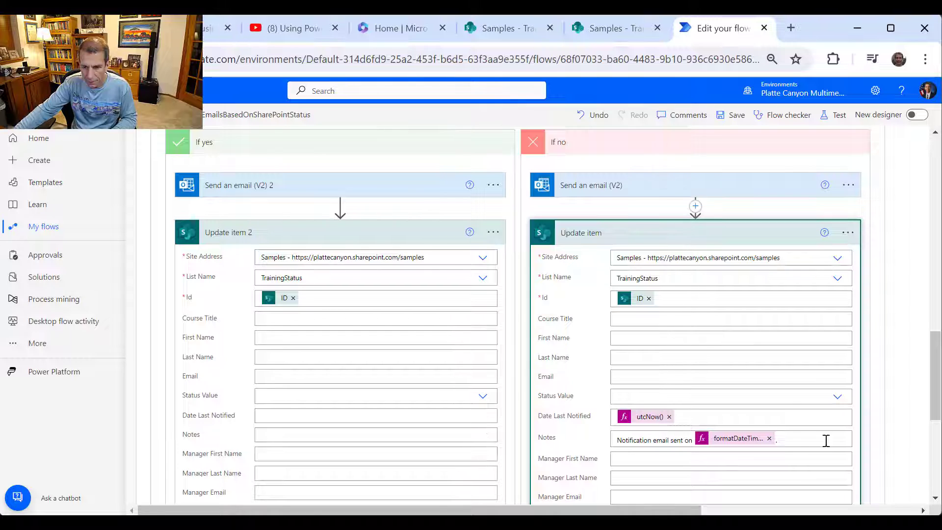
left_click_drag(793, 439, 616, 431)
key("ctrl+c")
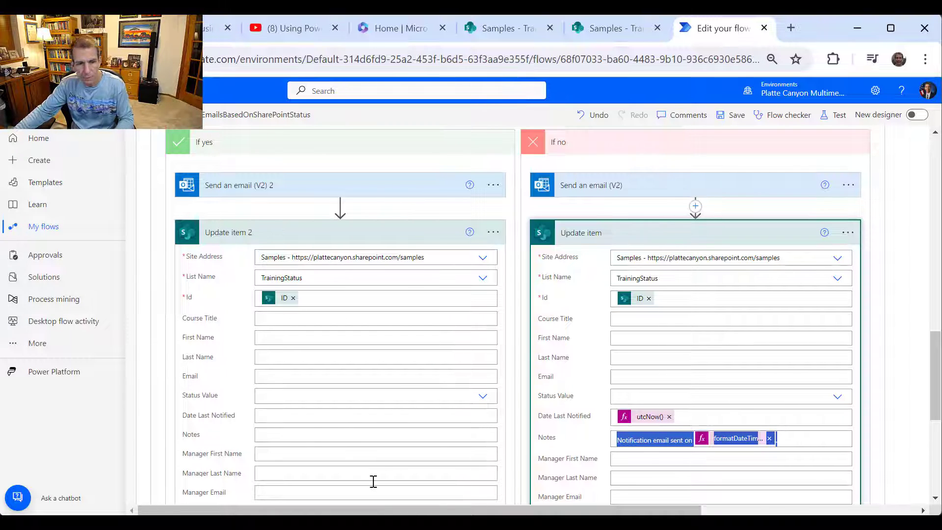
scroll(305, 380, "down", 2)
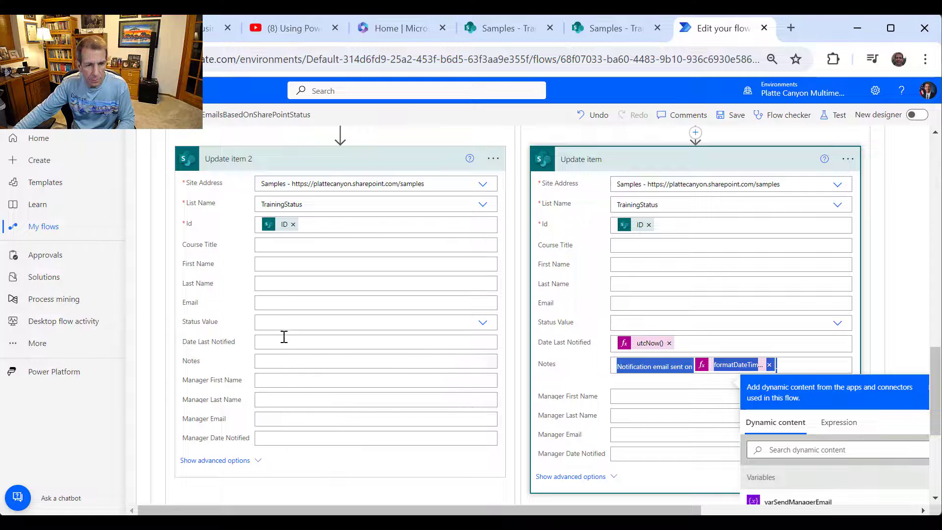
left_click(293, 363)
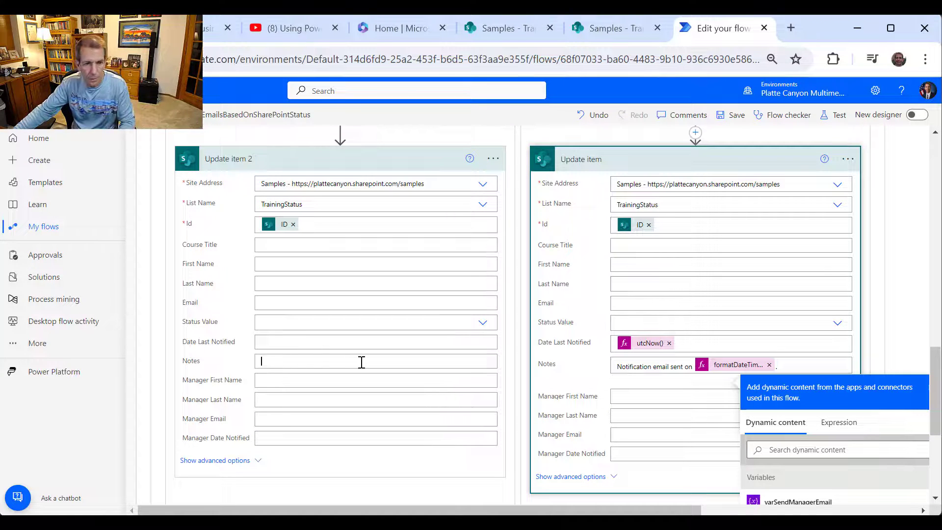
key("ctrl+v")
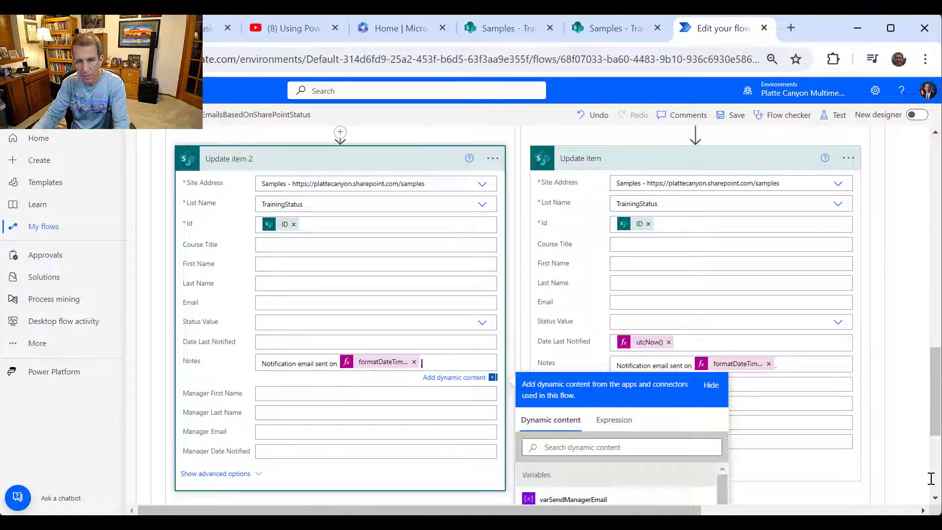
- Insert 'to manager and individual' after 'sent' in Update item 2's Notes
left_click(329, 363)
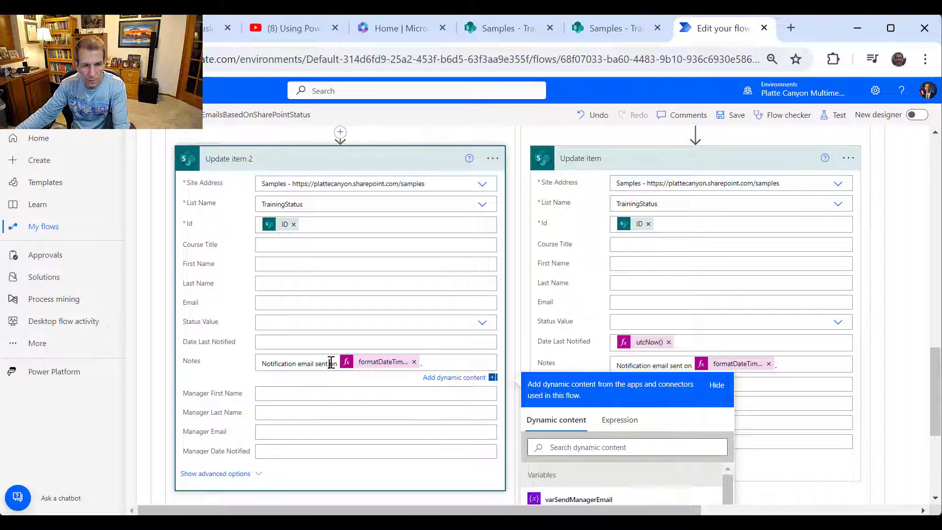
type("t")
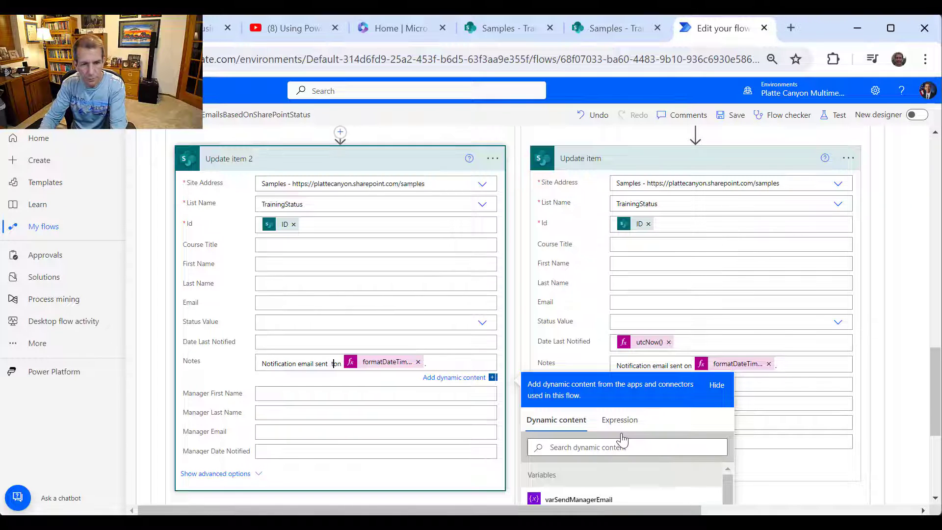
type("i")
key("BackSpace")
type("i")
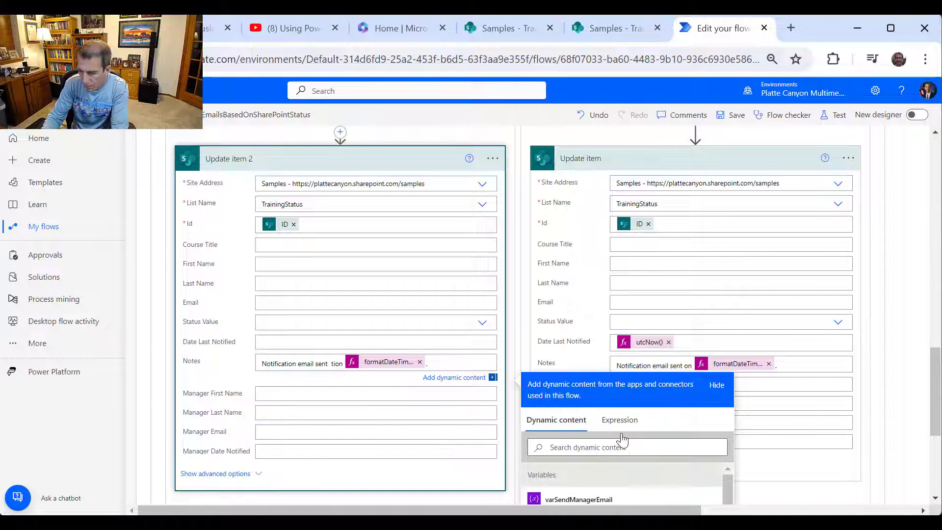
type("on")
key("BackSpace")
key("BackSpace")
type("o")
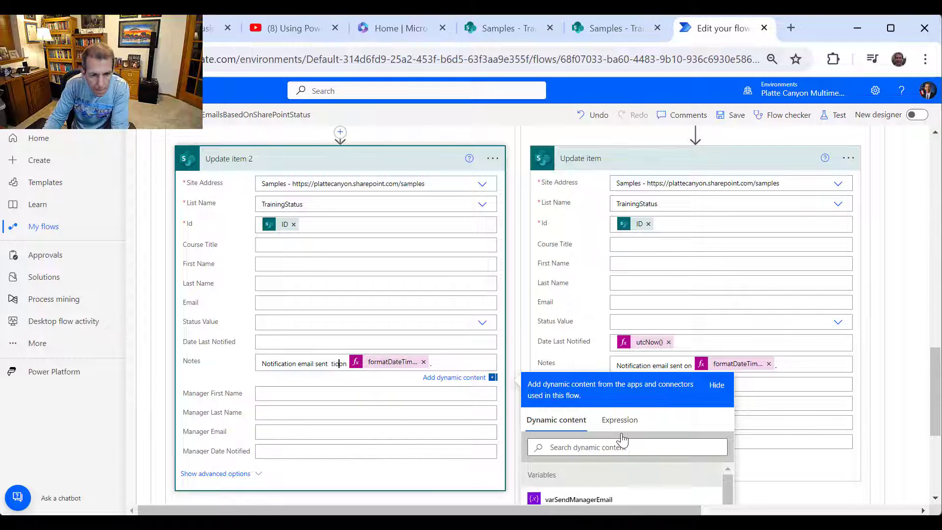
key("BackSpace")
key("BackSpace")
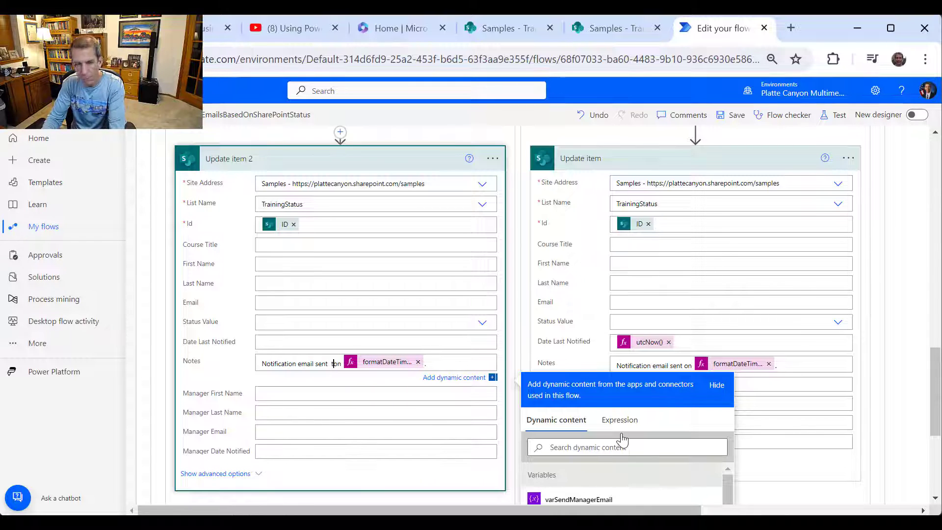
type("o manager and in")
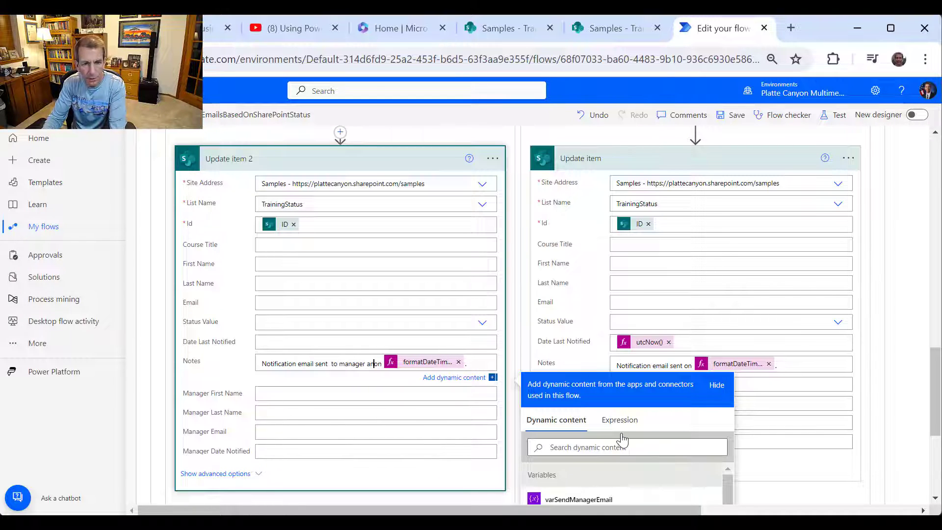
type("di")
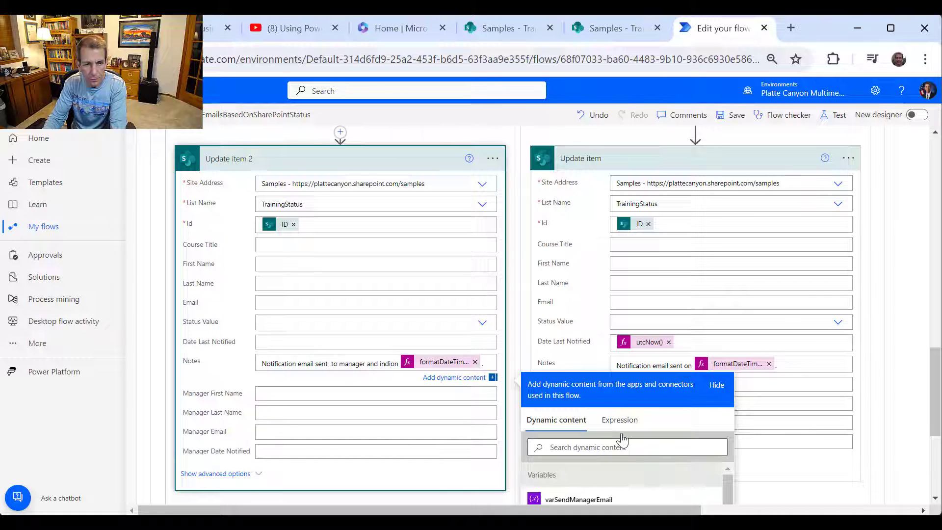
type("vidual")
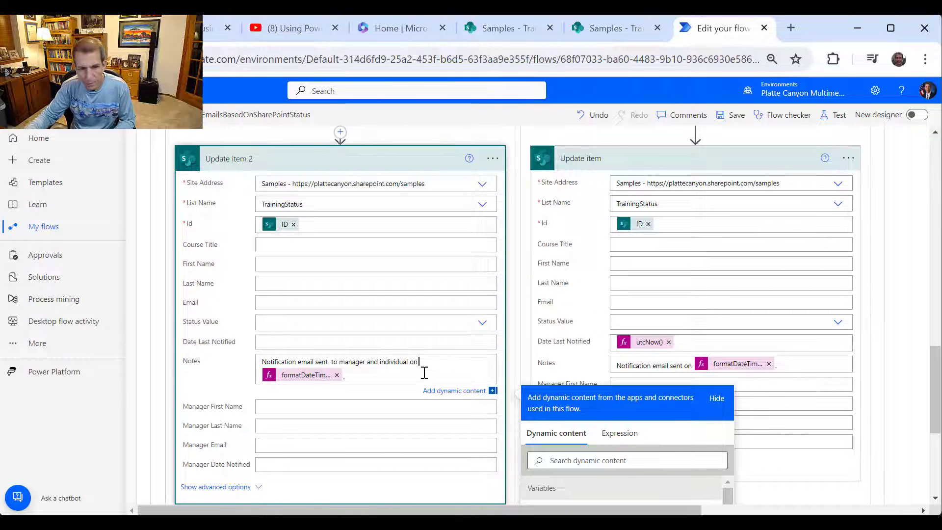
- Prepend the existing Notes token to Update item 2's Notes, moving the notification message to a new line
left_click(262, 362)
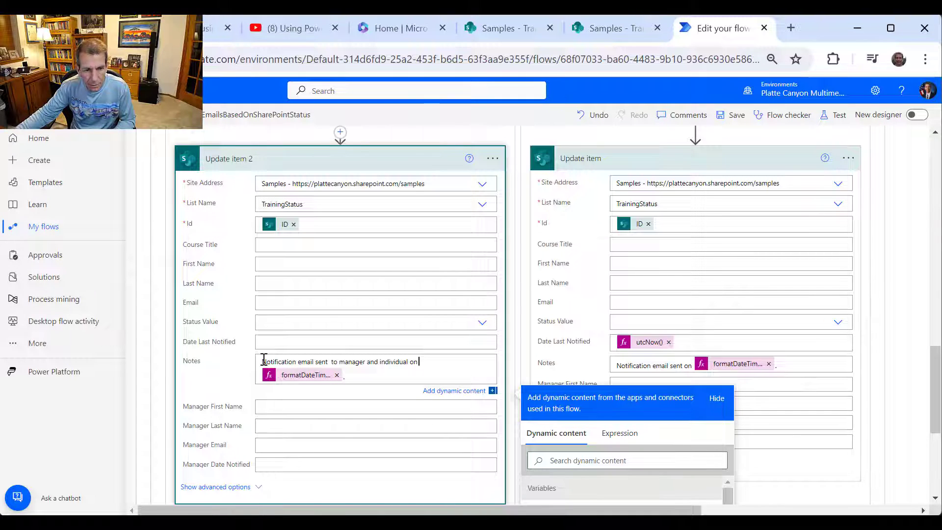
scroll(756, 436, "down", 5)
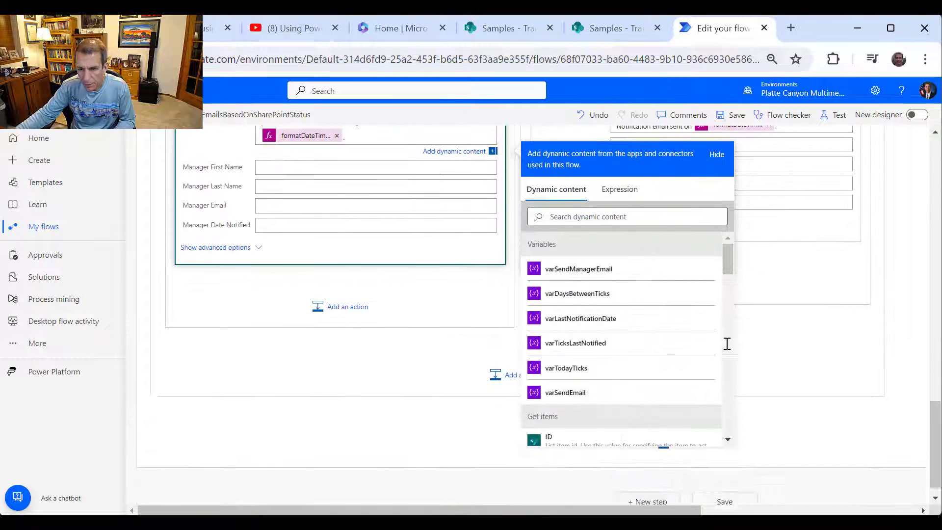
left_click_drag(730, 250, 730, 284)
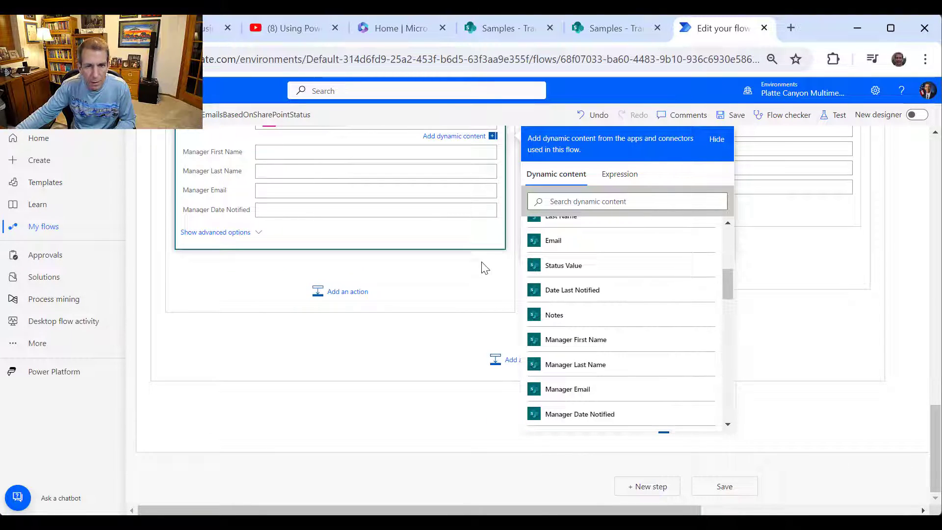
scroll(476, 272, "up", 2)
left_click(557, 392)
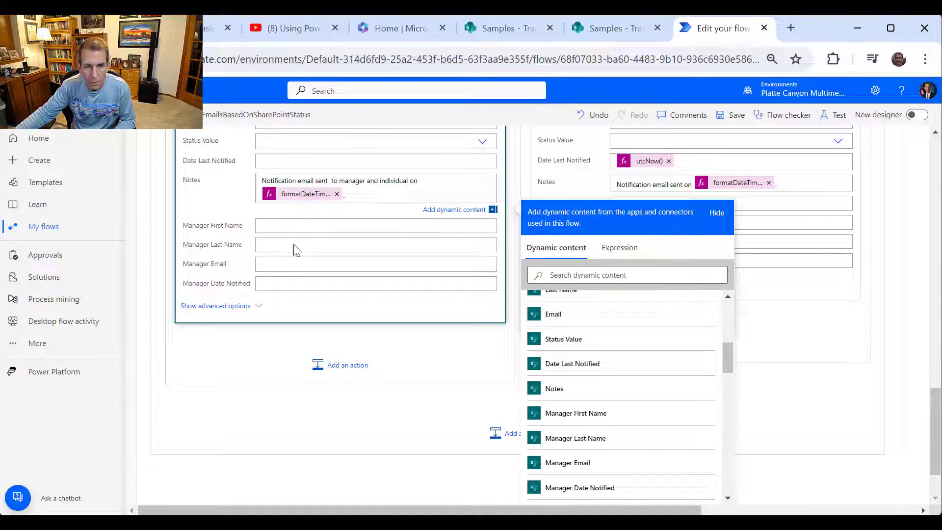
left_click(524, 207)
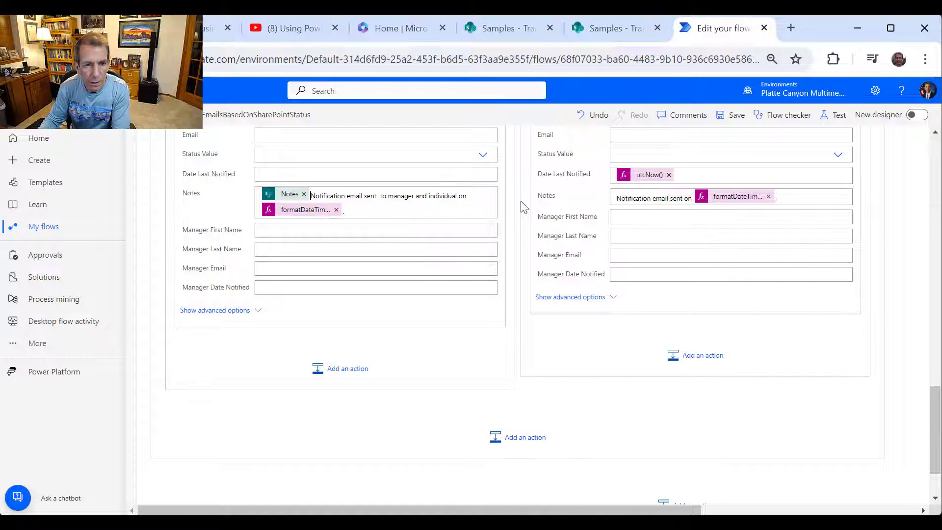
key("Return")
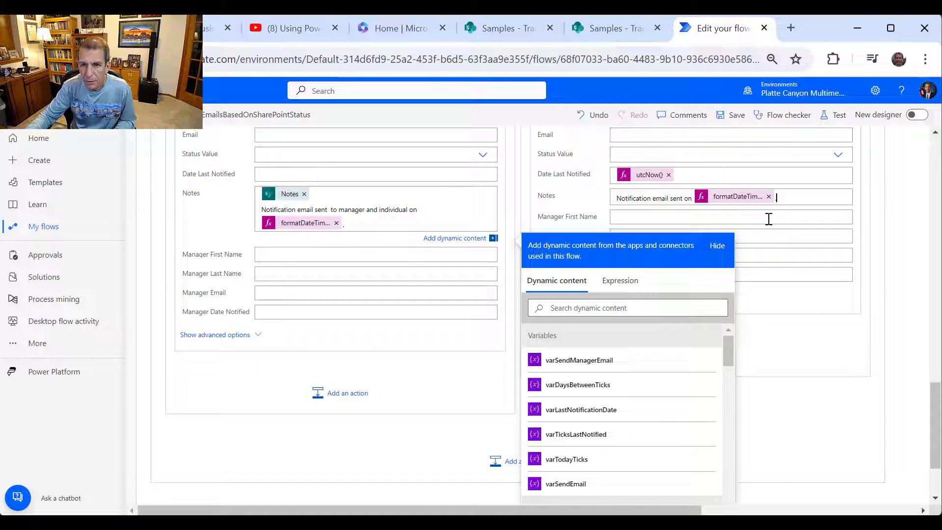
- End the If no Notes text with a period and paste utcNow() into Date Last Notified and Manager Date Notified
left_click(769, 219)
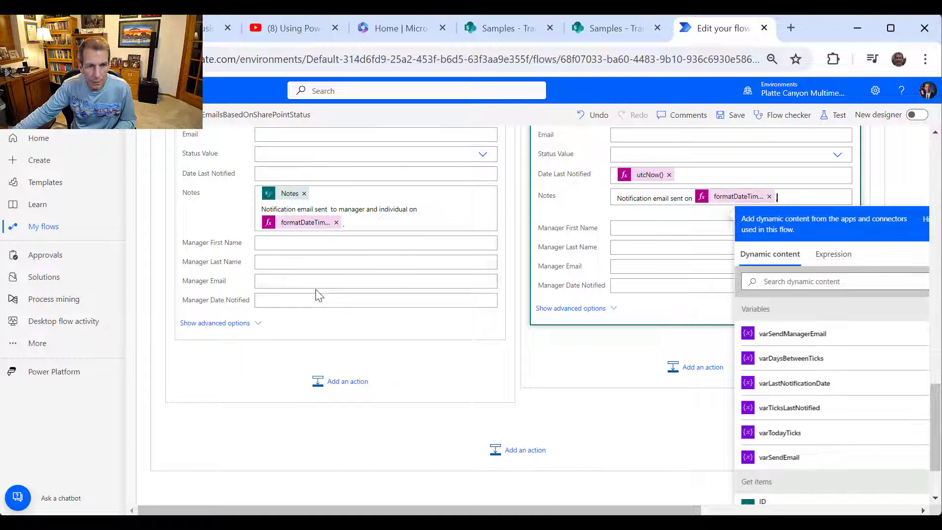
type(".")
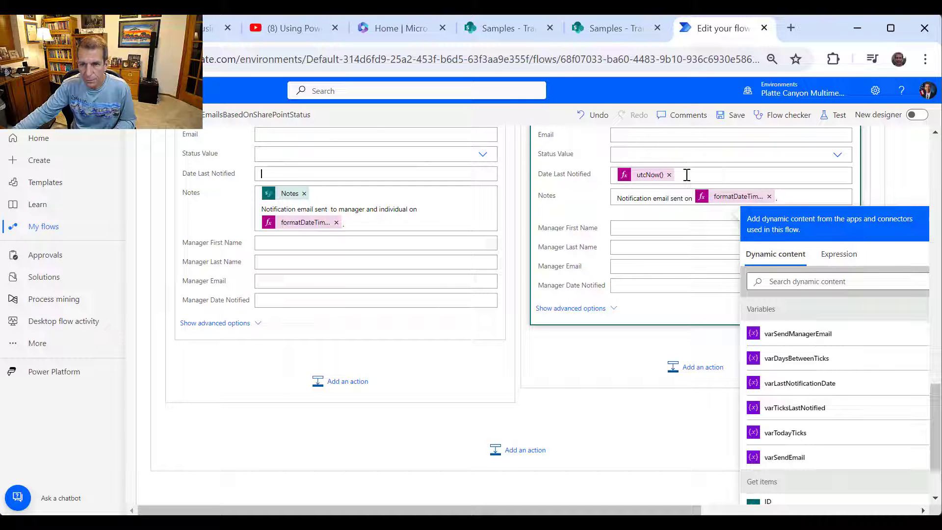
left_click(709, 174)
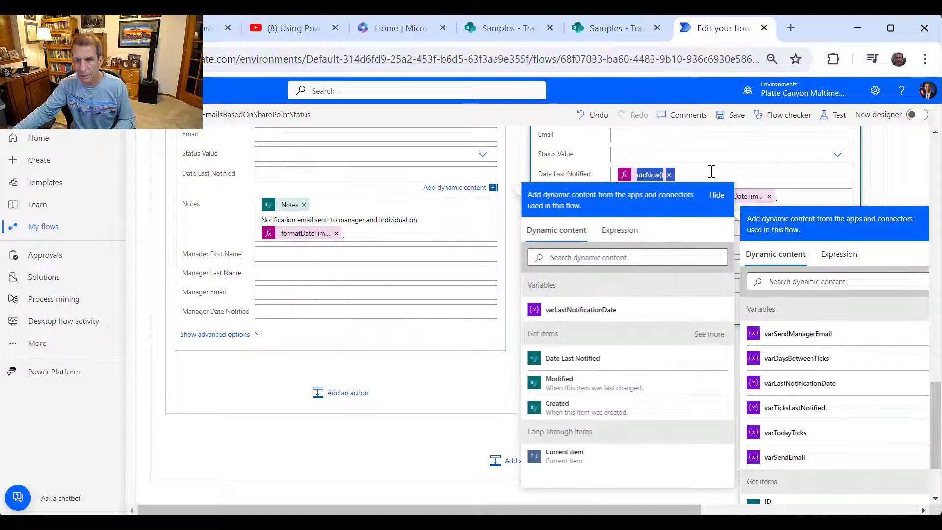
left_click(302, 171)
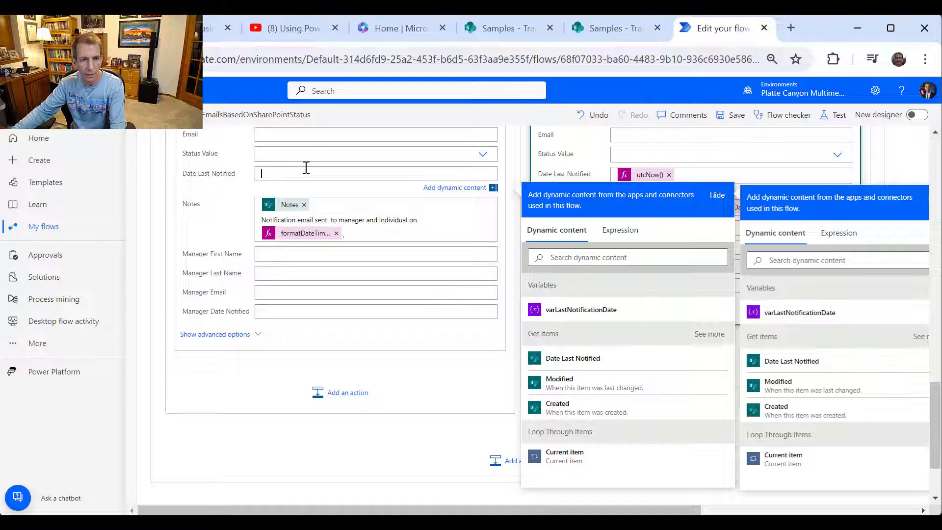
key("ctrl+v")
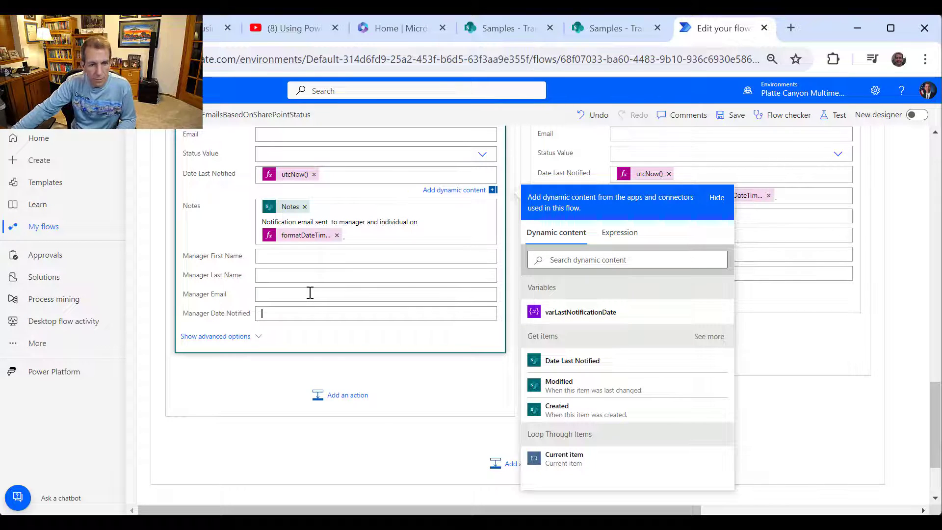
key("ctrl+v")
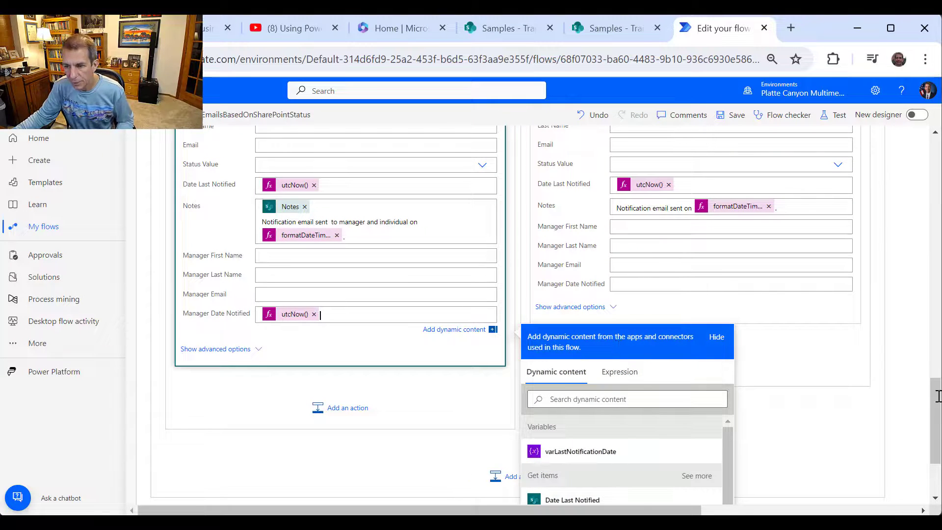
left_click_drag(937, 396, 935, 218)
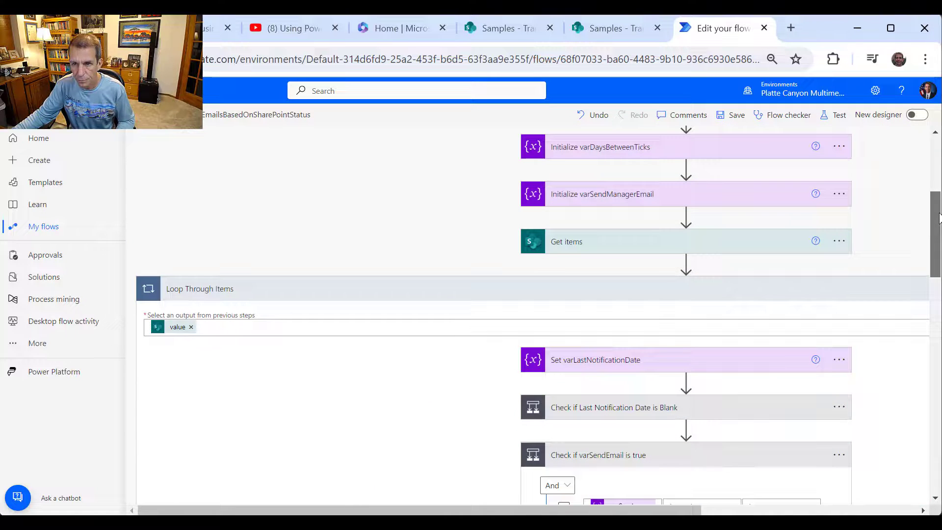
- Save the edited flow and return to the top of the designer
left_click(729, 118)
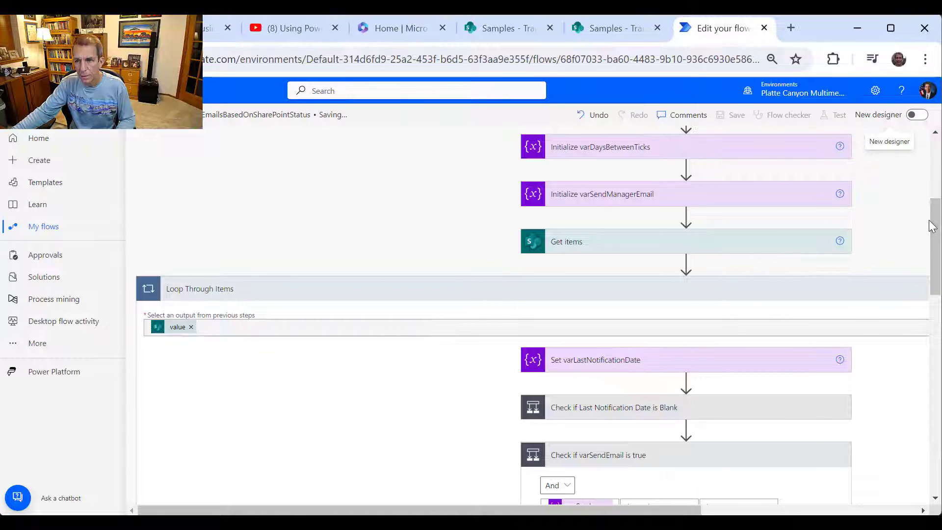
left_click_drag(936, 216, 934, 140)
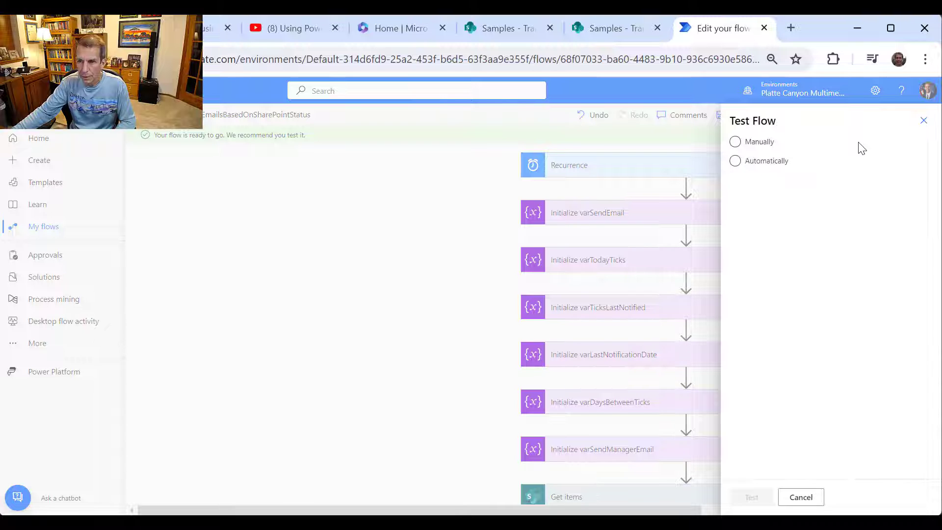
- Run a manual test of the flow, review the successful run, then go to the SharePoint TrainingStatus tab
left_click(735, 142)
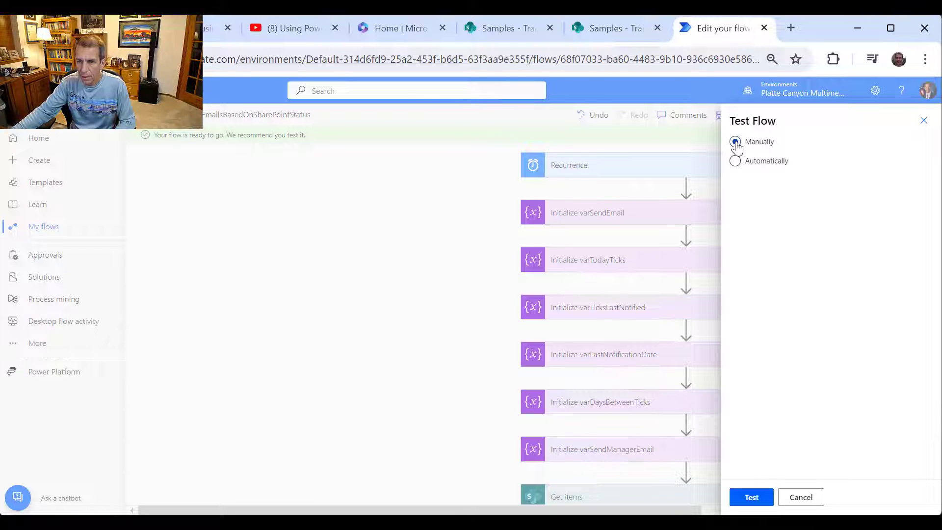
left_click(752, 497)
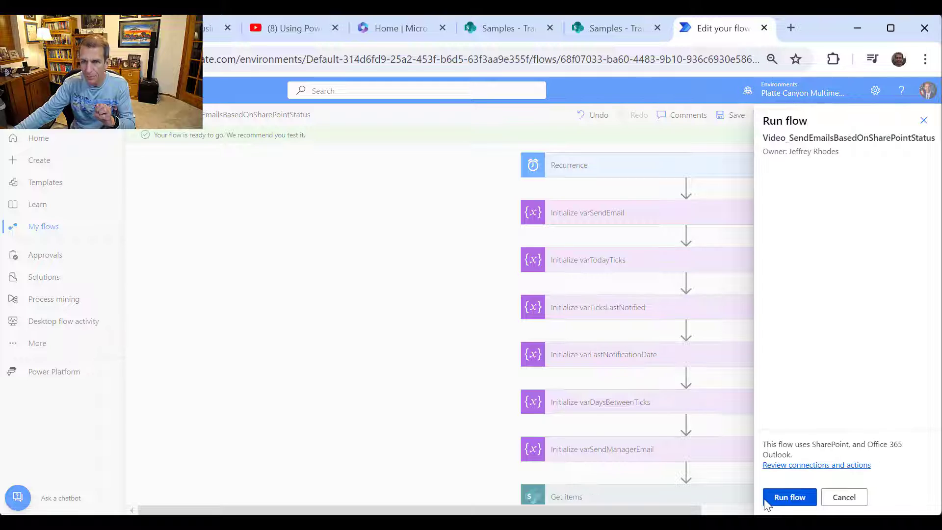
left_click(789, 497)
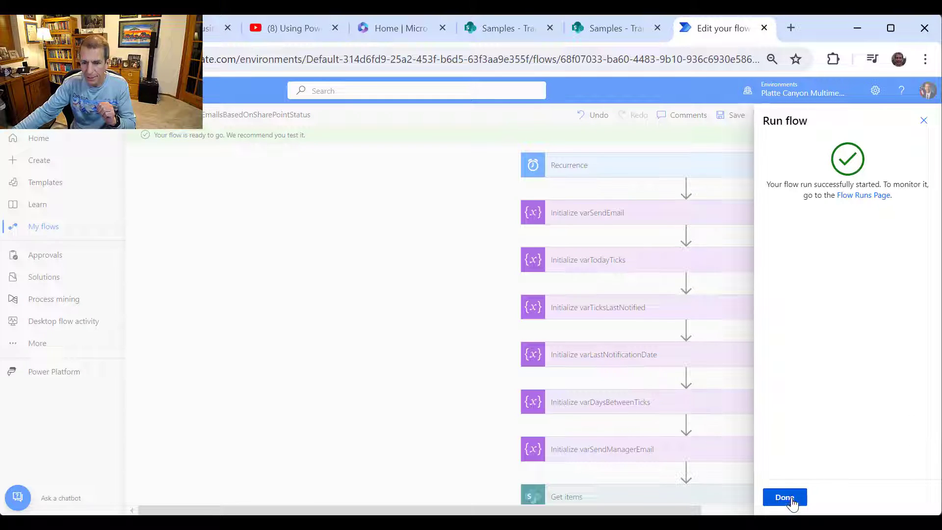
left_click(785, 497)
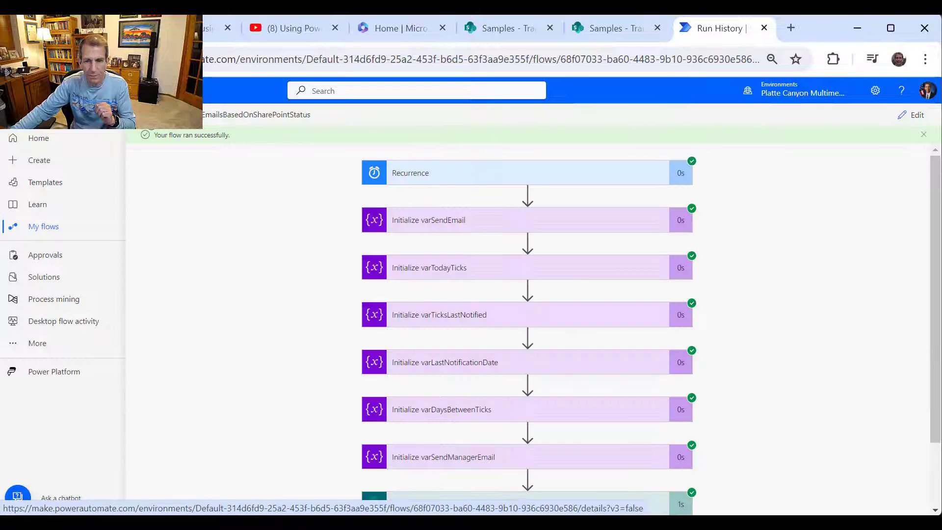
scroll(733, 360, "down", 2)
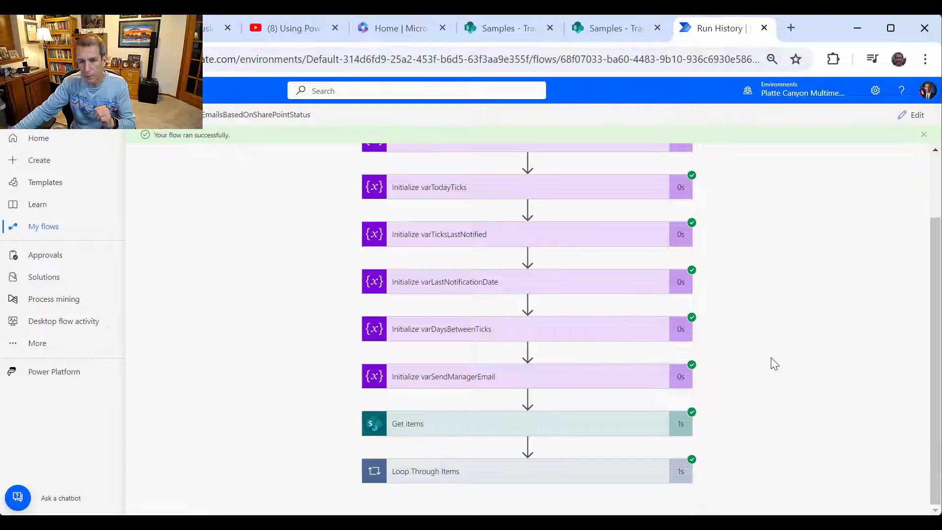
left_click(608, 26)
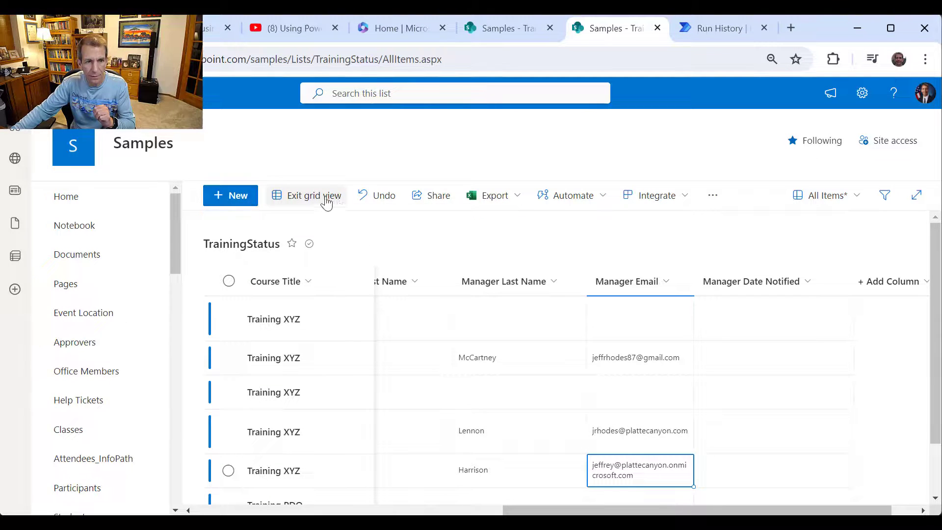
- Exit grid view, reload the TrainingStatus list, and scroll over to the Status and Manager columns
left_click(310, 195)
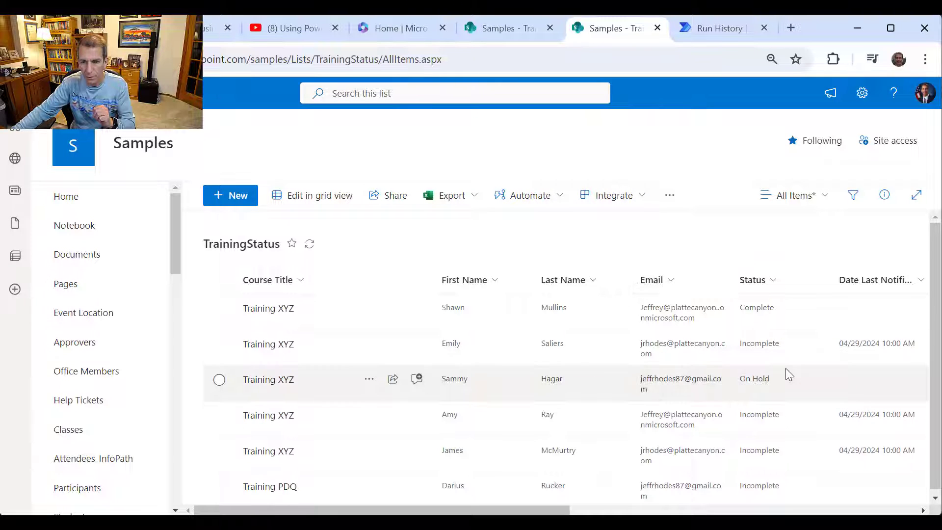
left_click_drag(550, 510, 899, 512)
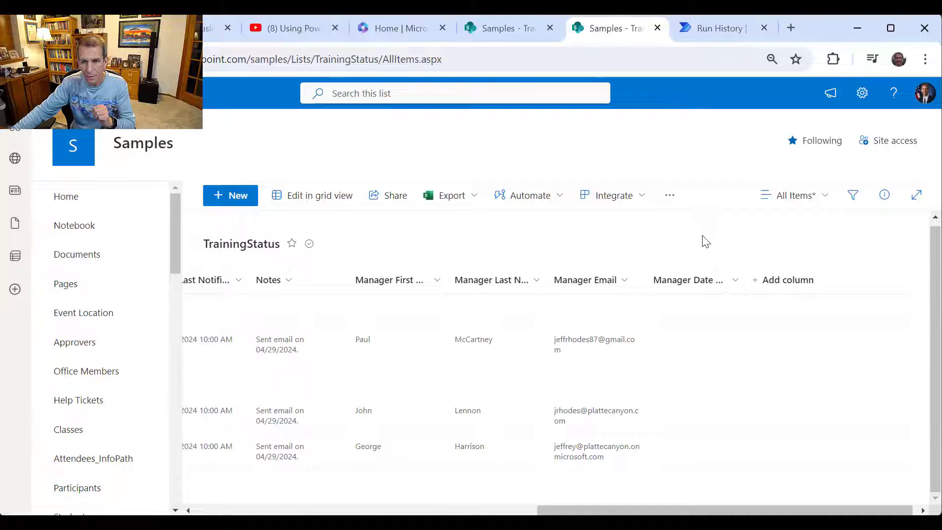
right_click(706, 239)
left_click(791, 294)
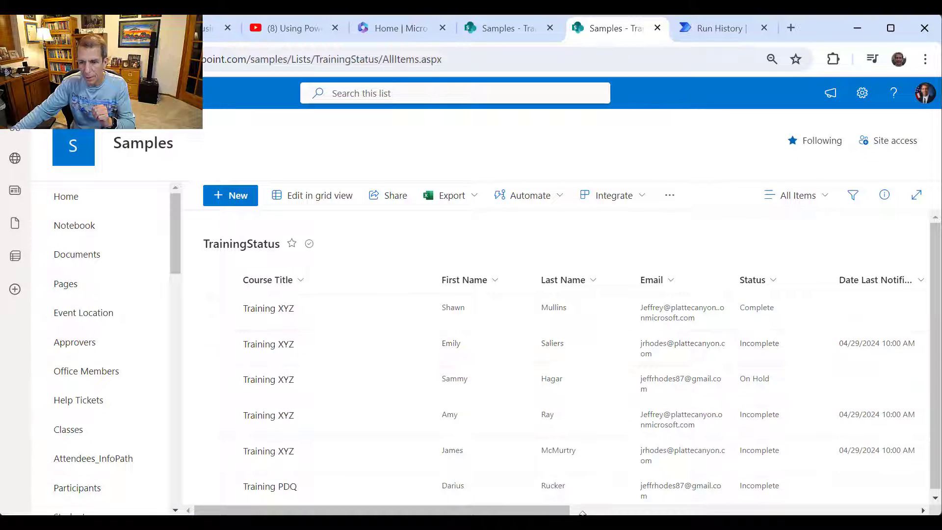
left_click_drag(583, 512, 839, 501)
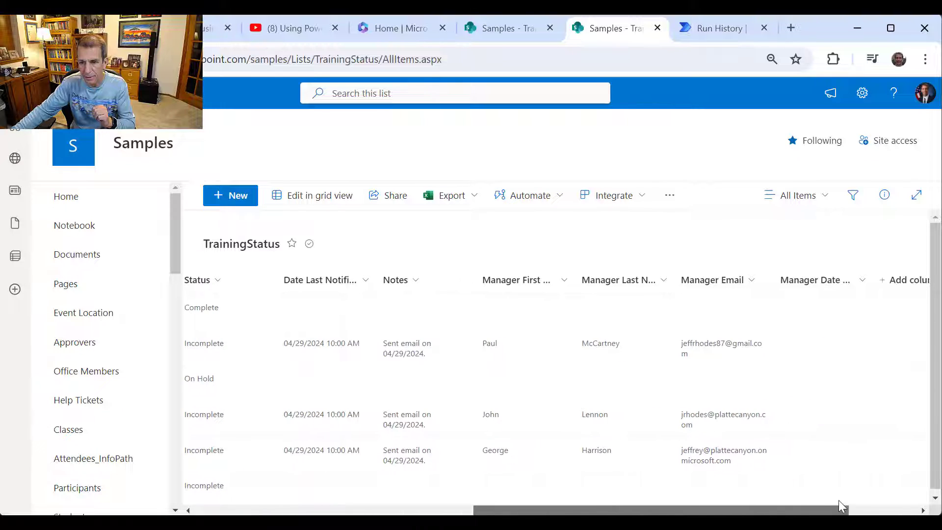
- Return to the run history and expand Loop Through Items to review its first iteration
left_click(707, 24)
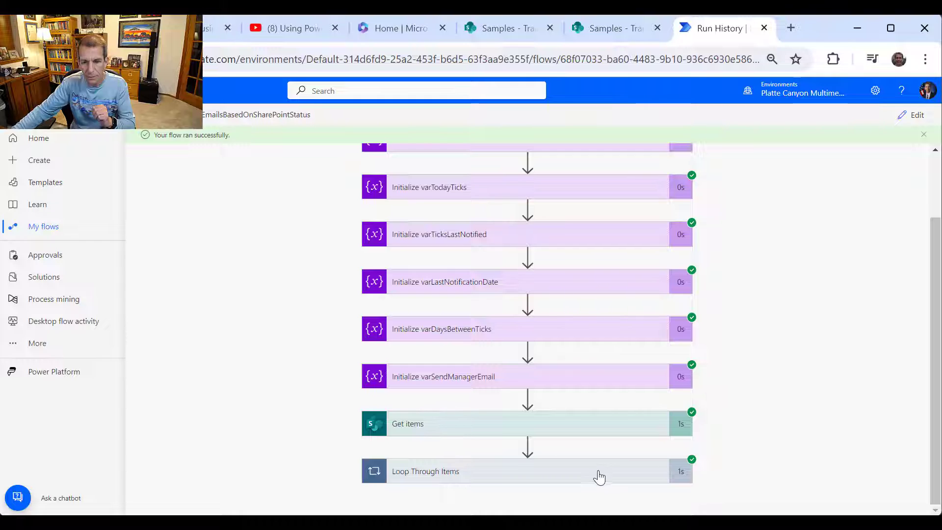
left_click(676, 472)
scroll(760, 395, "down", 3)
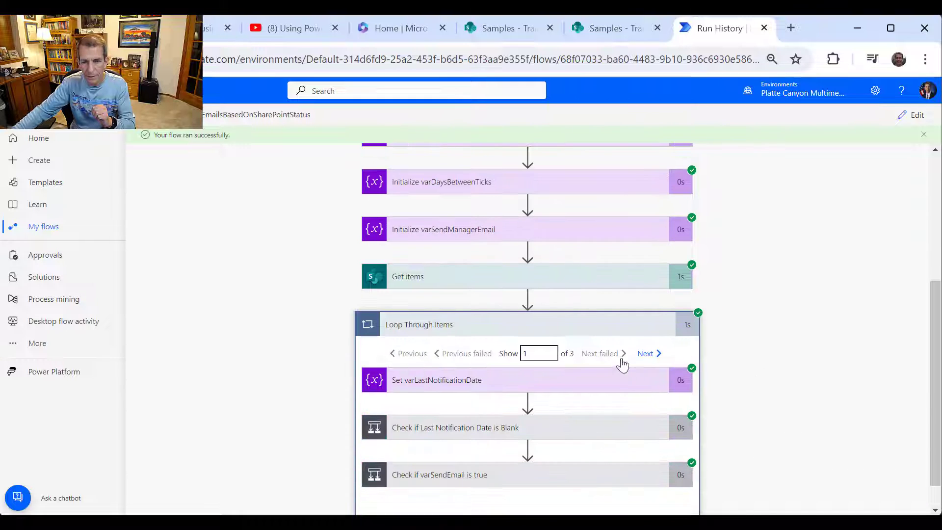
scroll(620, 351, "down", 1)
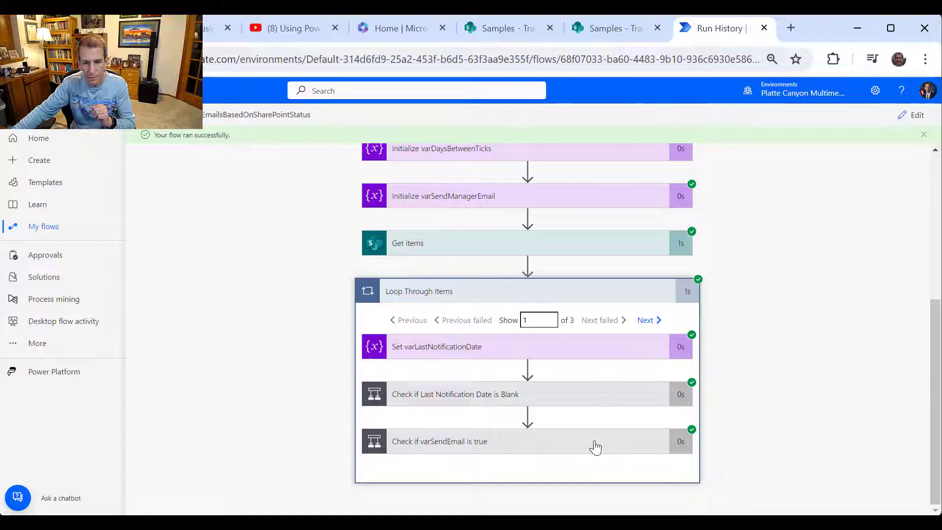
scroll(773, 382, "down", 5)
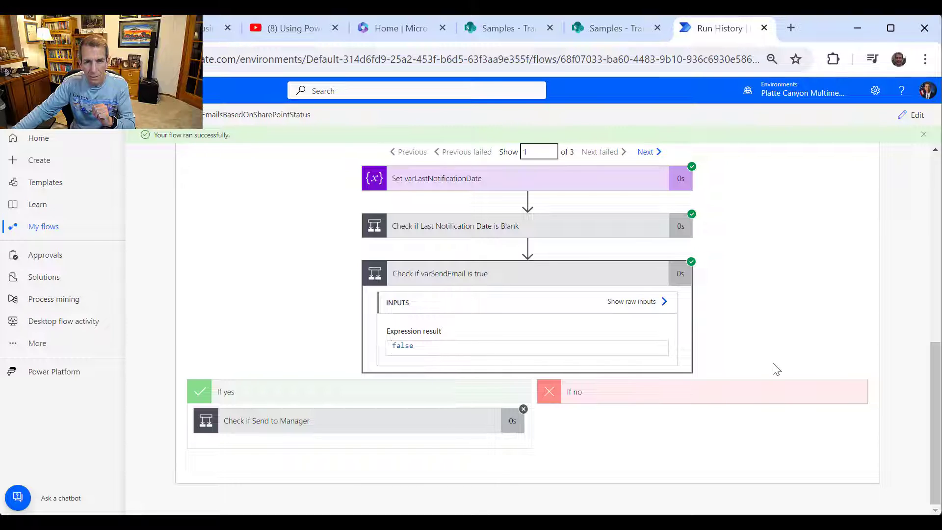
scroll(687, 348, "up", 2)
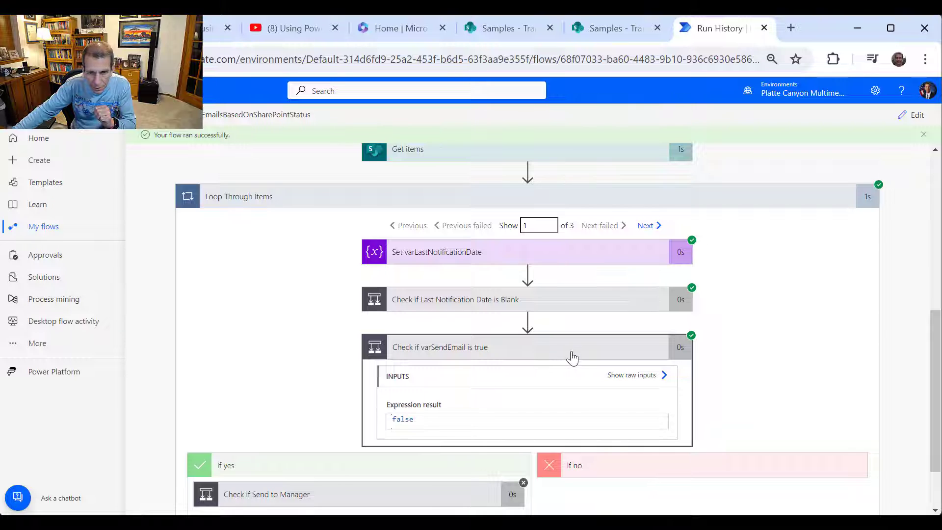
scroll(595, 359, "up", 2)
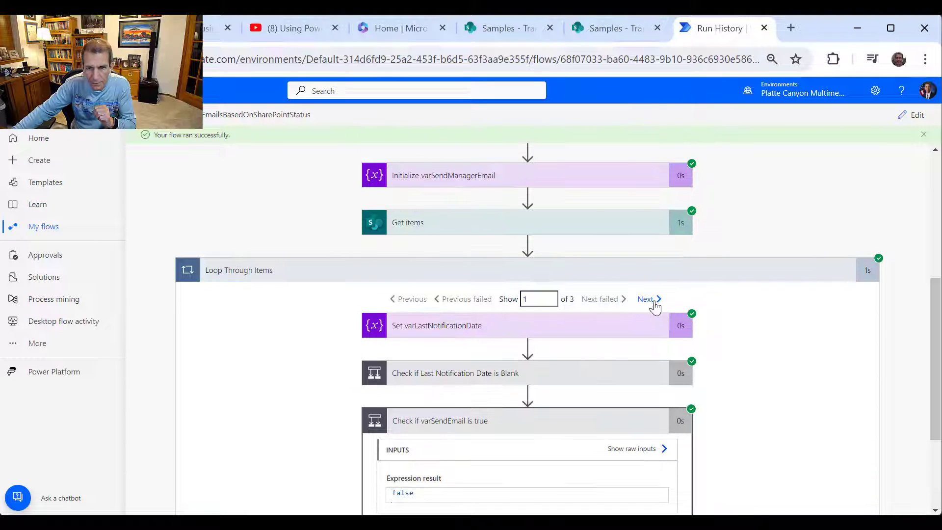
- Step through loop iterations 2 and 3, confirming the varSendEmail check evaluates false
left_click(655, 302)
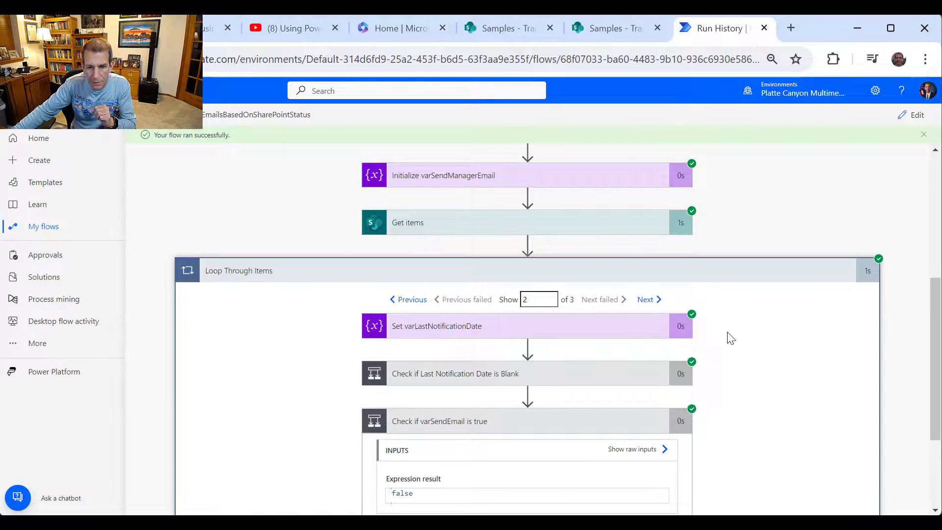
scroll(731, 339, "down", 2)
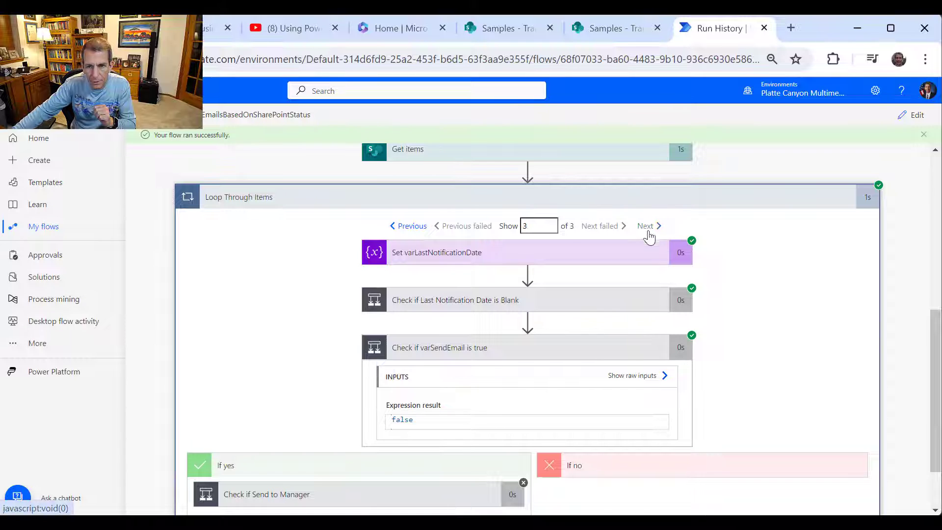
left_click(647, 230)
scroll(747, 311, "up", 5)
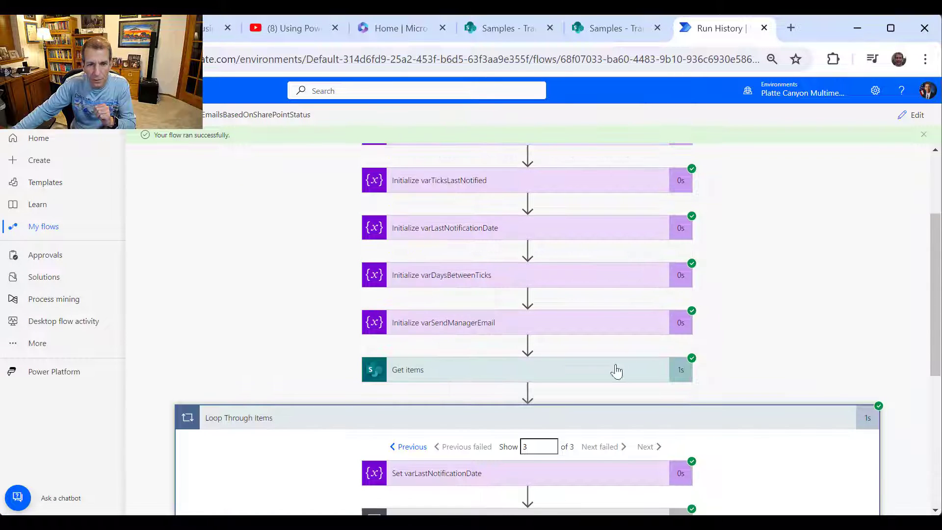
scroll(673, 393, "down", 5)
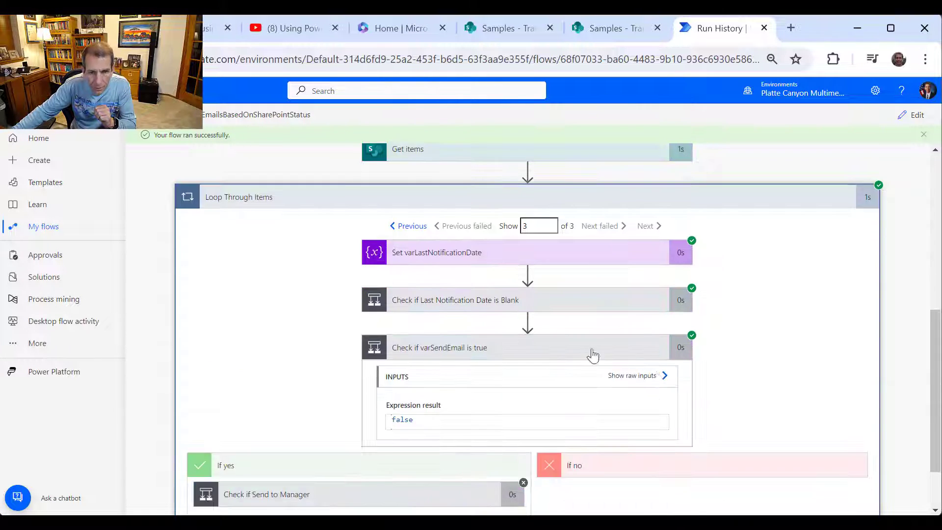
scroll(517, 275, "down", 2)
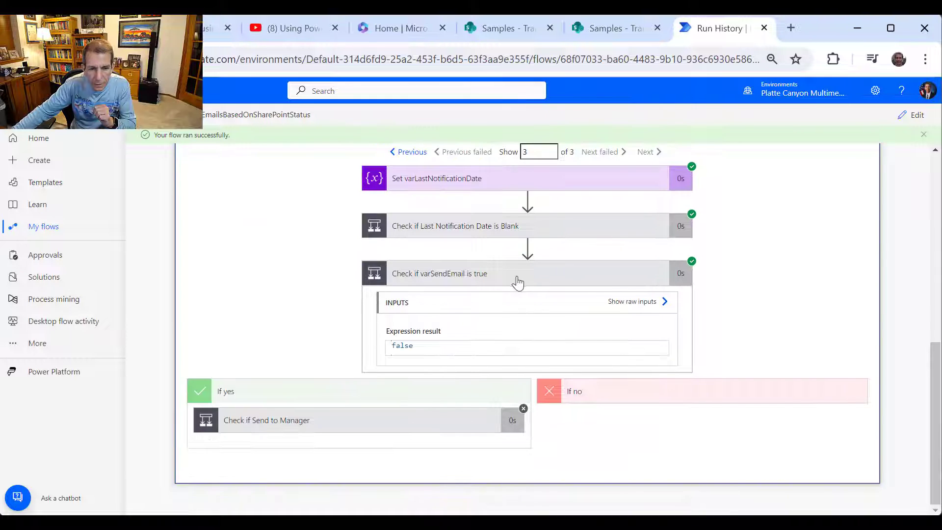
scroll(519, 301, "up", 5)
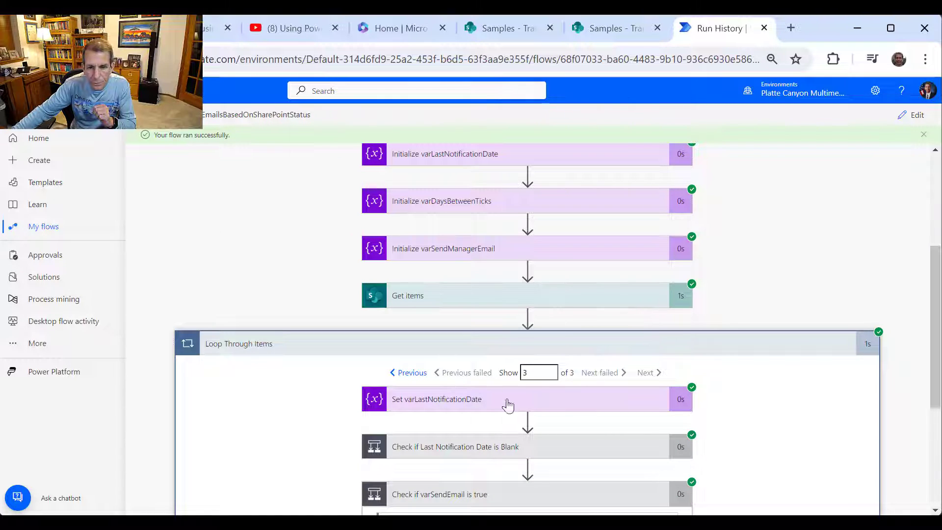
scroll(637, 400, "down", 2)
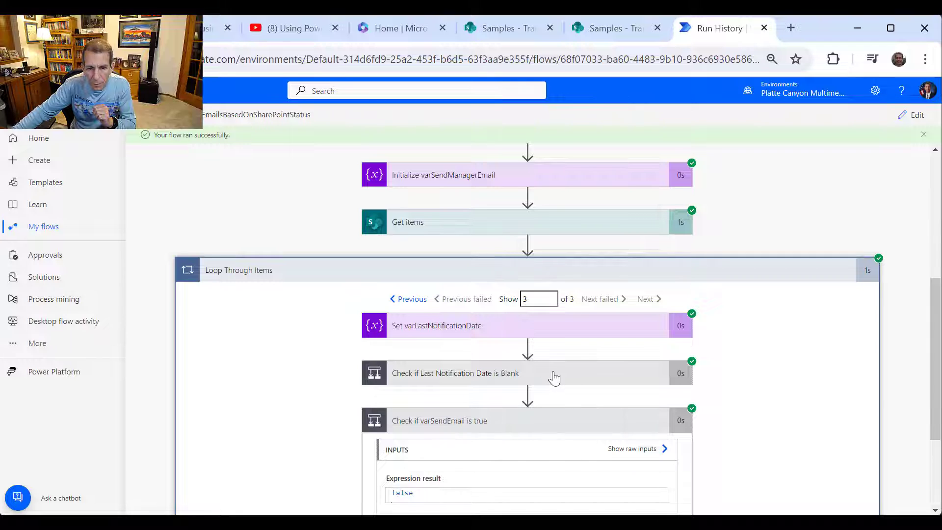
- Expand the Last Notification Date blank and 7-or-more-days checks, both false, and pan to the If no branch
left_click(554, 377)
scroll(690, 391, "down", 3)
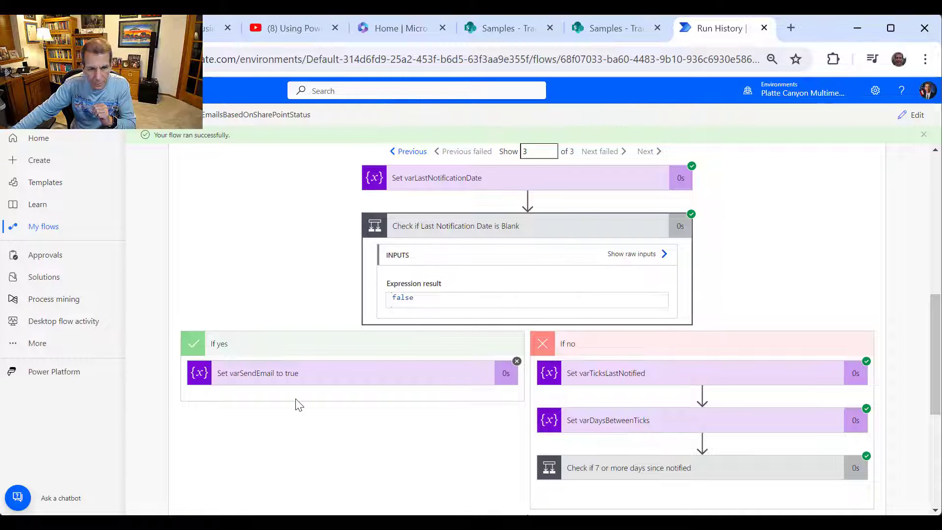
scroll(801, 421, "down", 3)
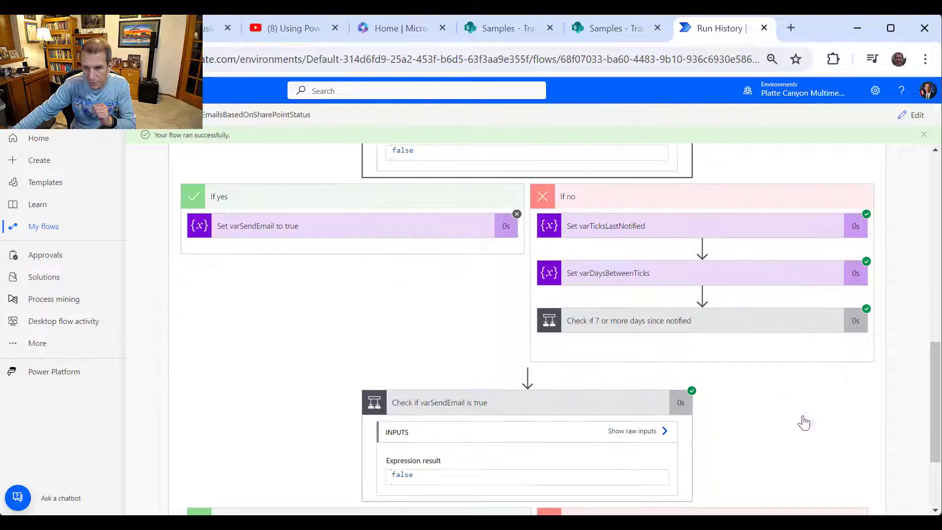
left_click(746, 328)
scroll(801, 371, "down", 3)
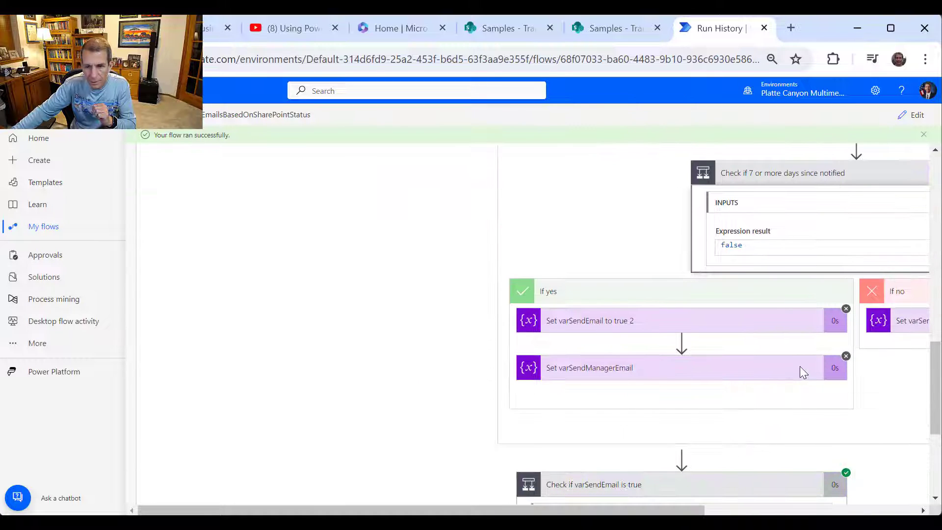
left_click_drag(642, 510, 774, 510)
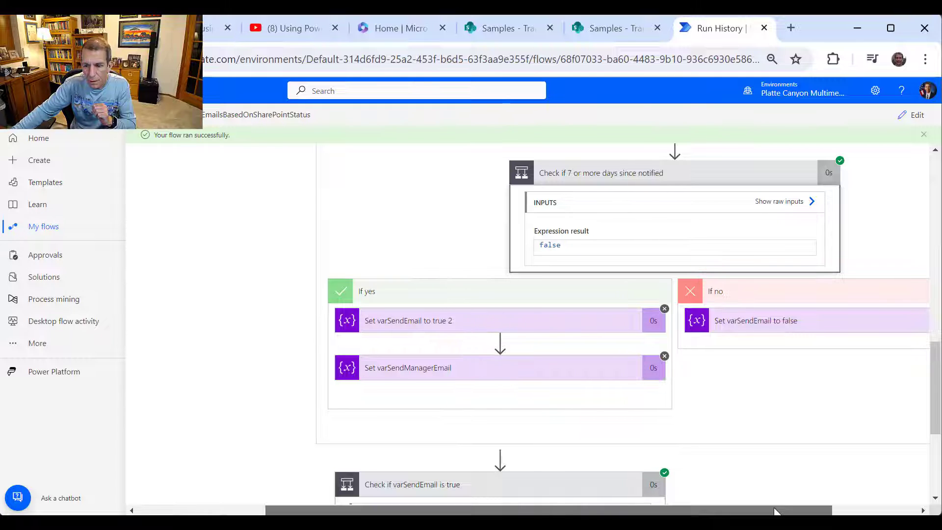
left_click_drag(774, 510, 435, 511)
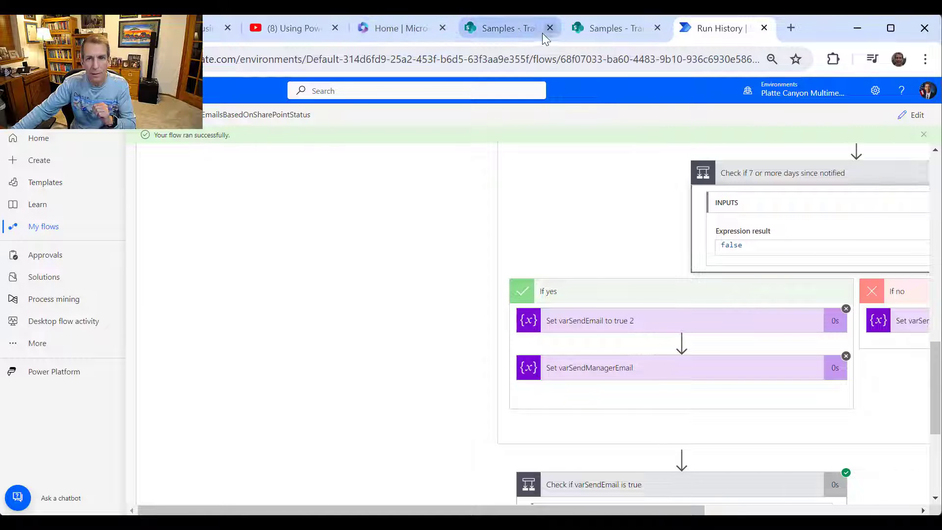
- Return to the Samples - TrainingStatus list and scroll across to see the 04/29/2024 Date Last Notified values
left_click(608, 29)
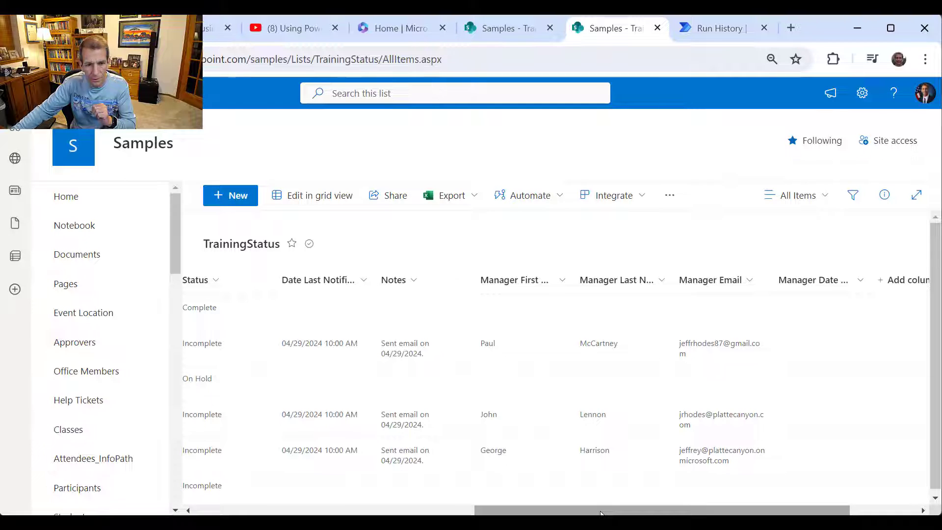
left_click_drag(600, 513, 498, 510)
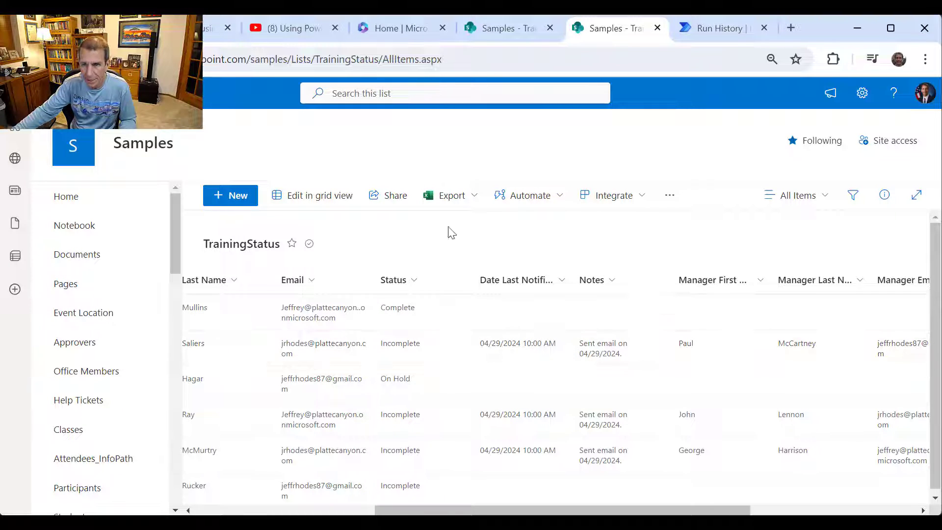
- In grid view, change Date Last Notified to April 21 for the second, fourth and fifth rows
left_click(346, 196)
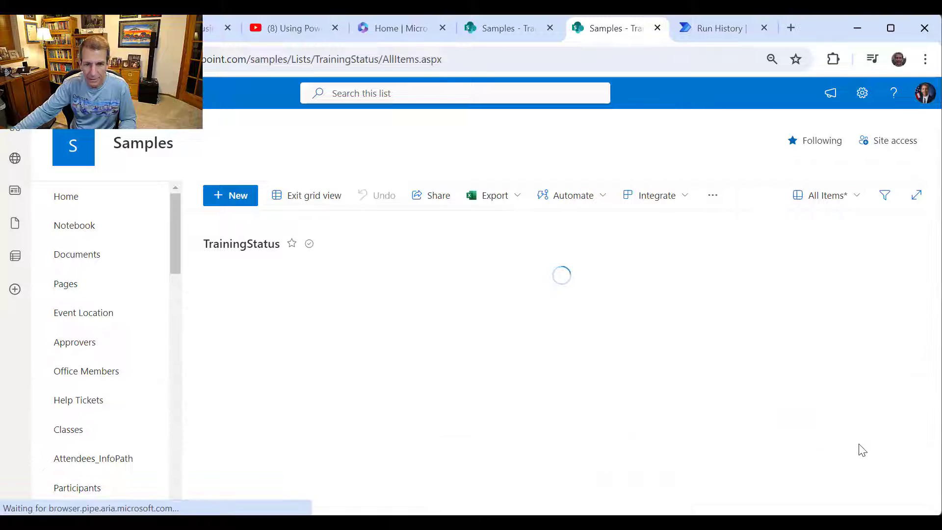
left_click(713, 354)
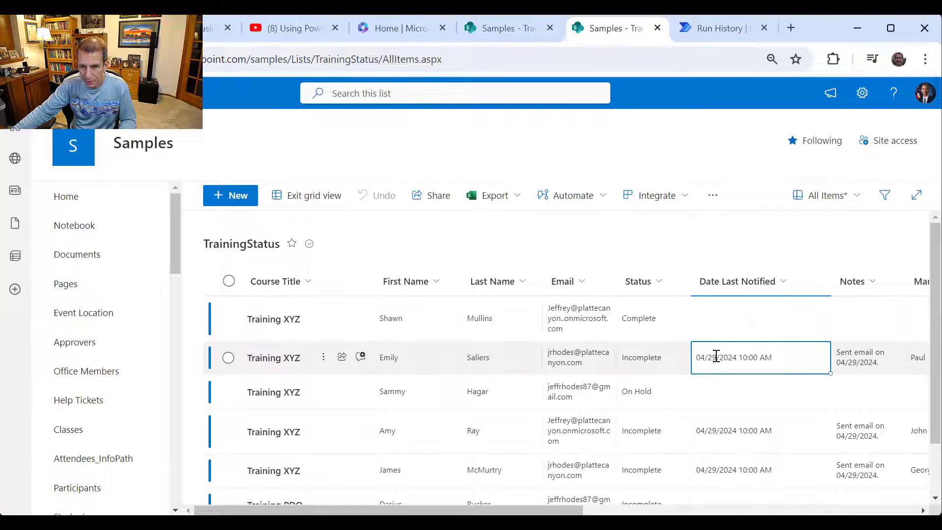
left_click(712, 356)
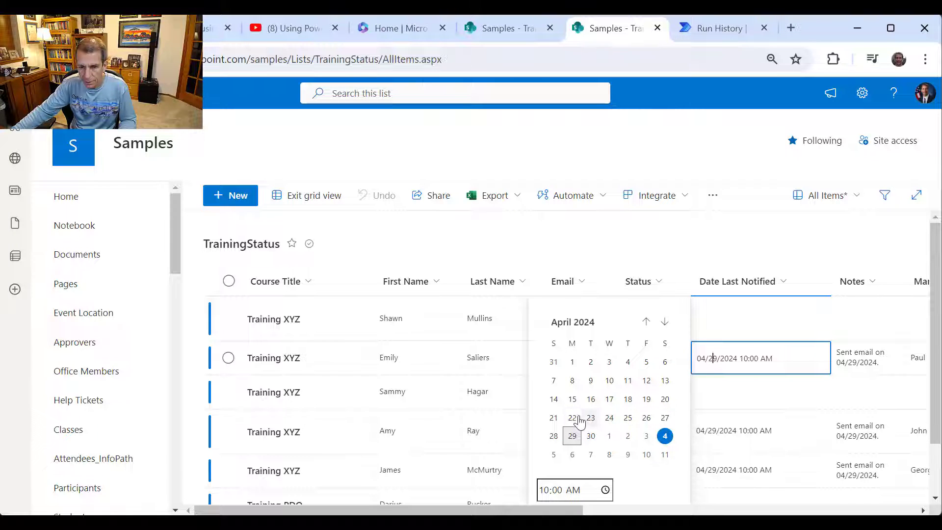
left_click(554, 418)
left_click(747, 432)
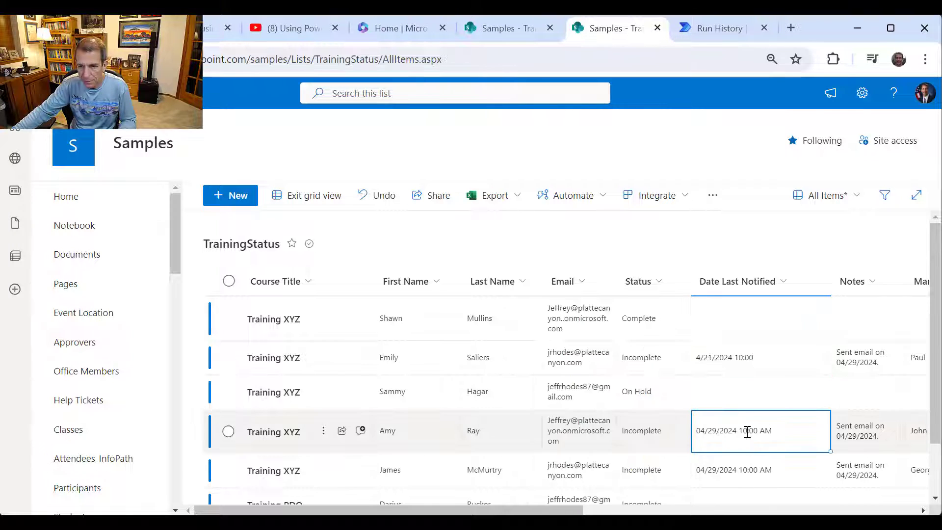
left_click(716, 431)
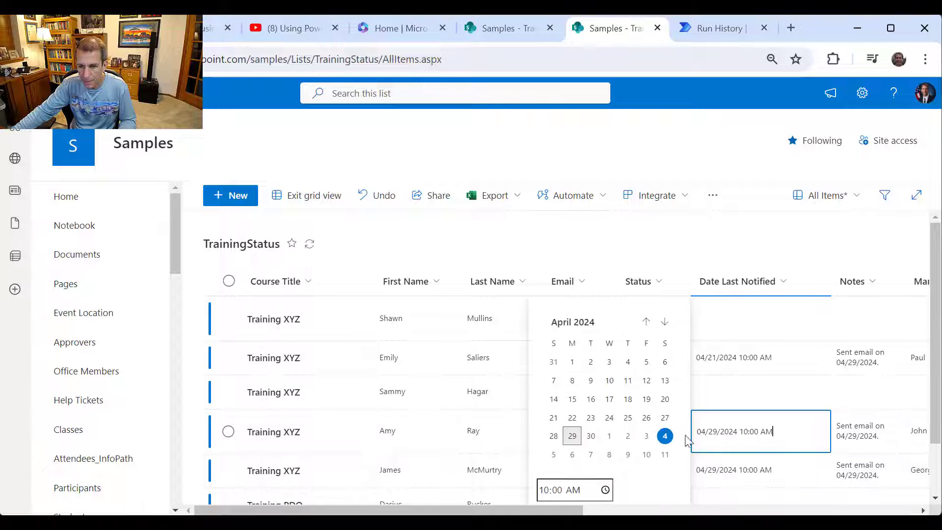
left_click(552, 418)
left_click(724, 466)
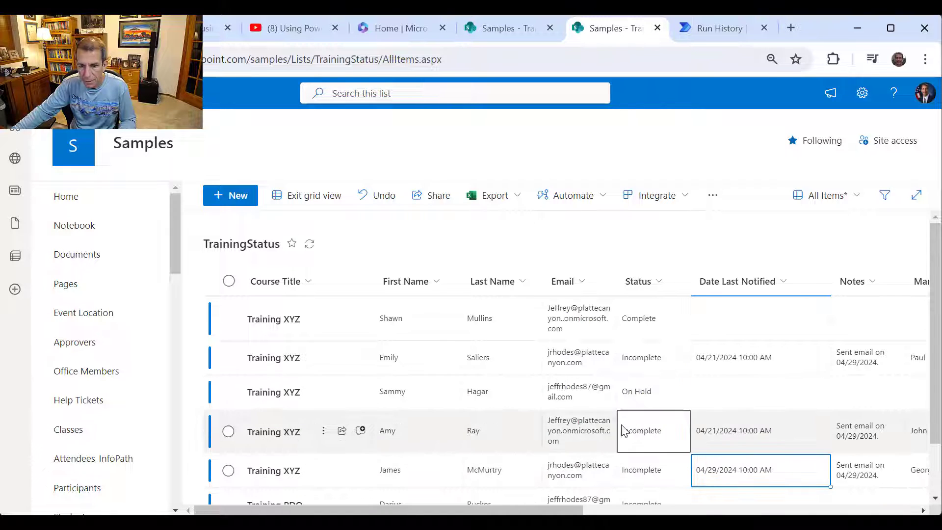
left_click(709, 471)
left_click(555, 418)
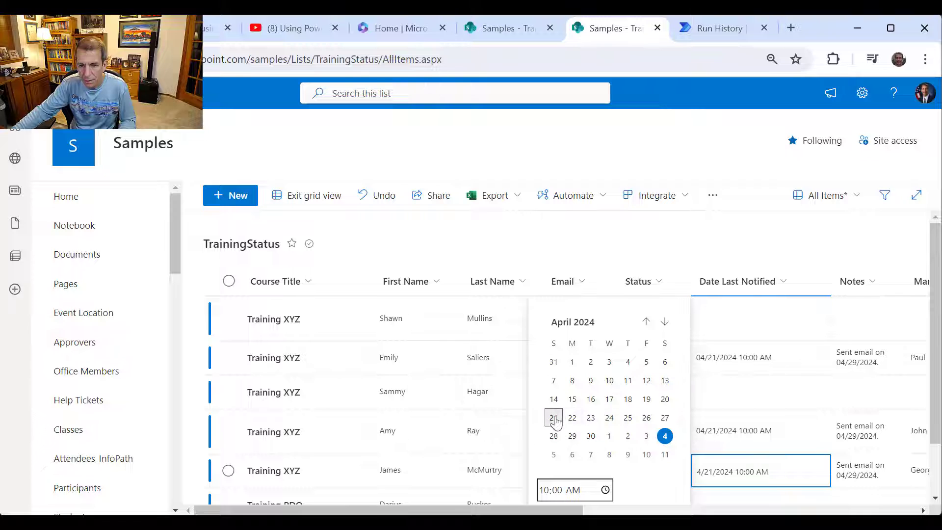
left_click(789, 329)
left_click(278, 194)
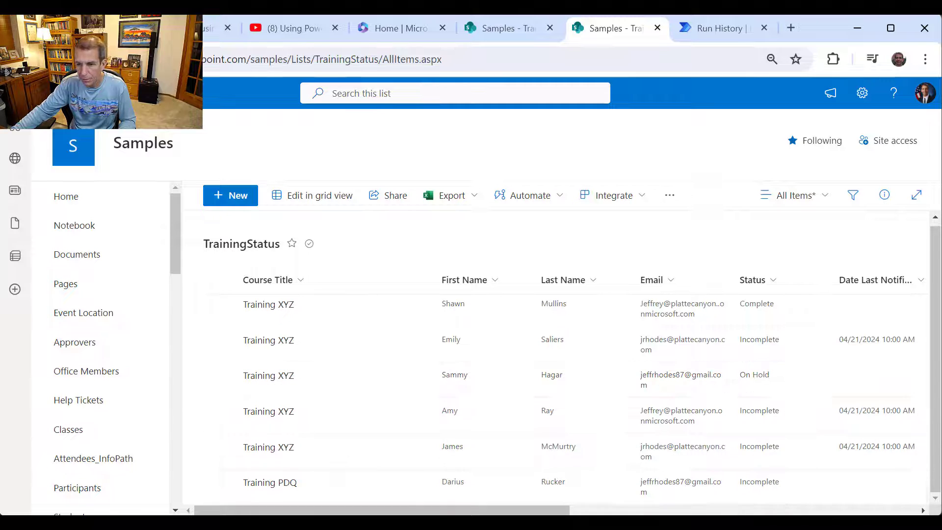
- From the flow's run history, start a manual test run of the flow
left_click(697, 31)
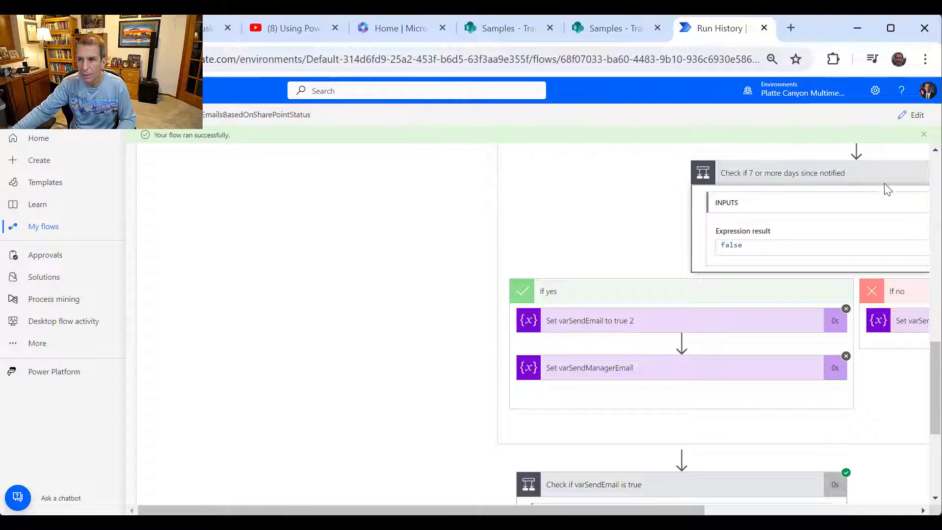
left_click(918, 118)
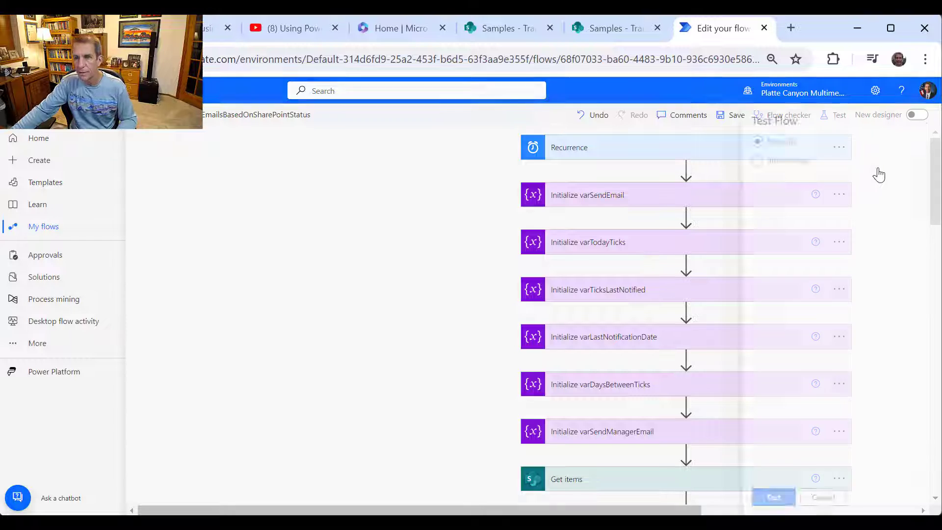
left_click(760, 500)
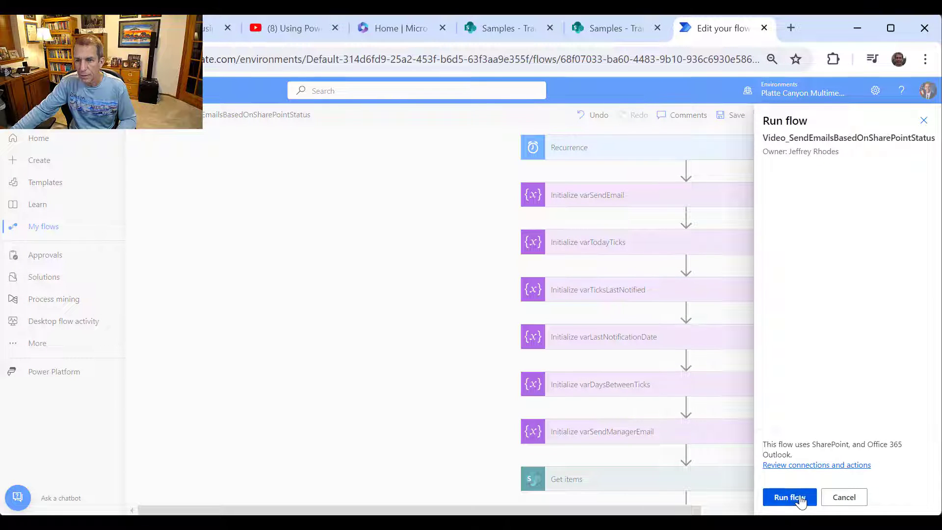
left_click(800, 498)
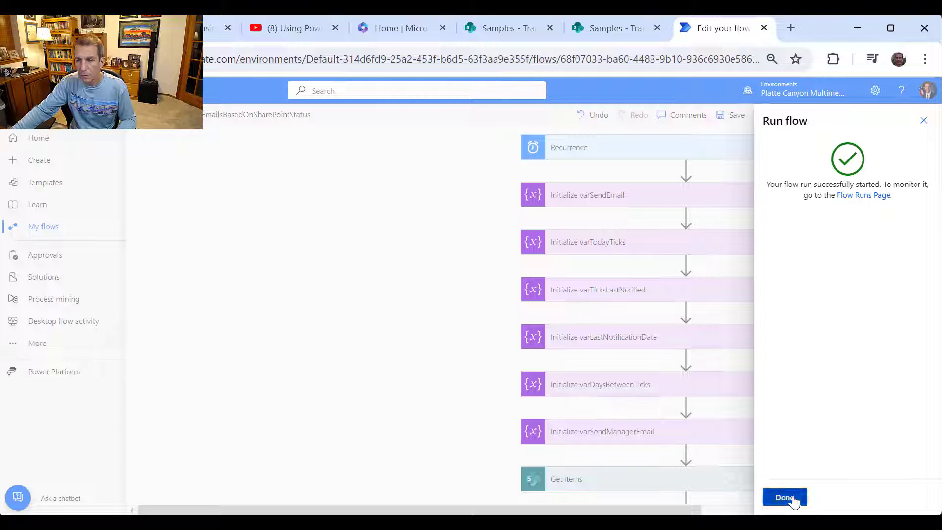
left_click(784, 497)
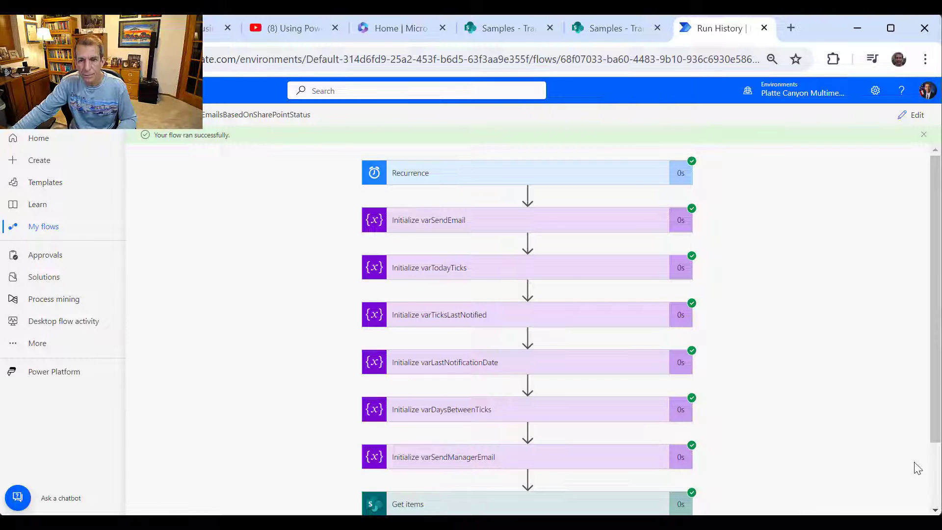
- Expand Loop Through Items and the varSendEmail check to confirm the Send to Manager branch ran, then return to SharePoint
scroll(839, 427, "down", 2)
left_click(609, 478)
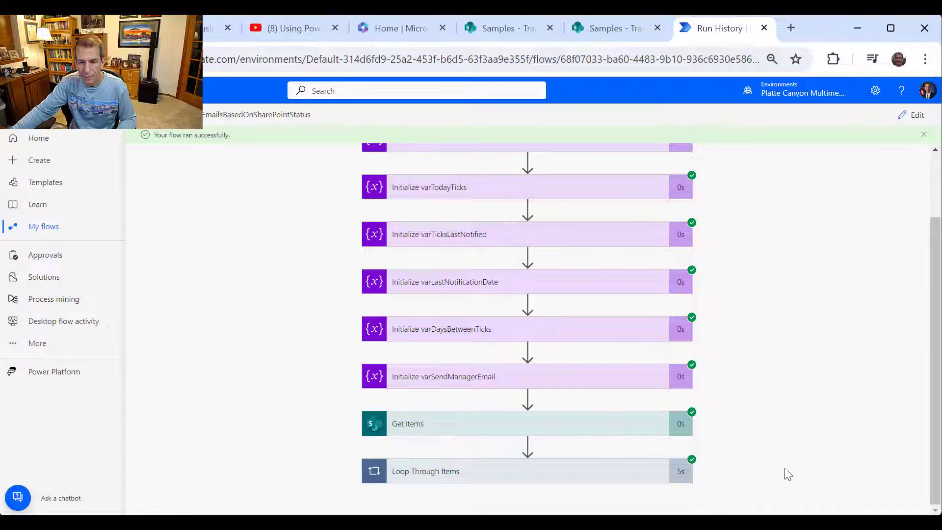
scroll(721, 448, "down", 4)
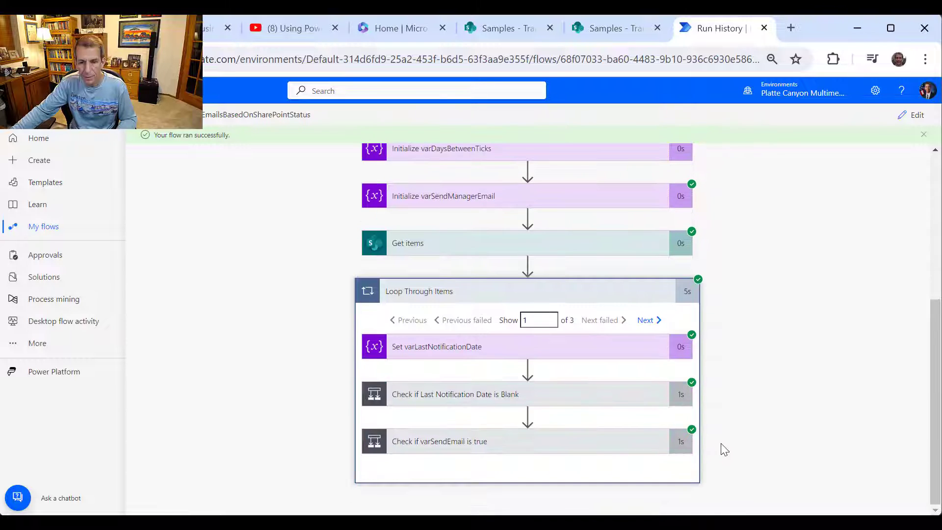
left_click(591, 451)
scroll(732, 446, "down", 3)
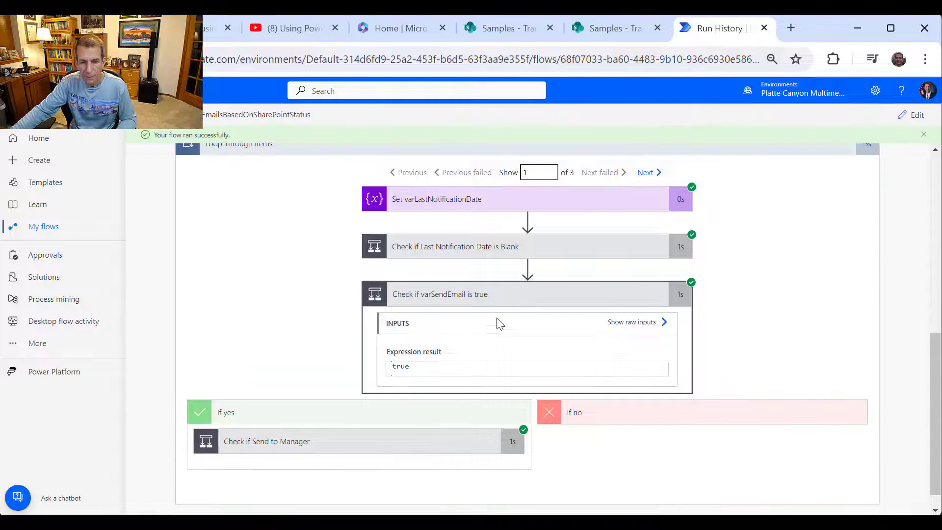
scroll(489, 343, "down", 1)
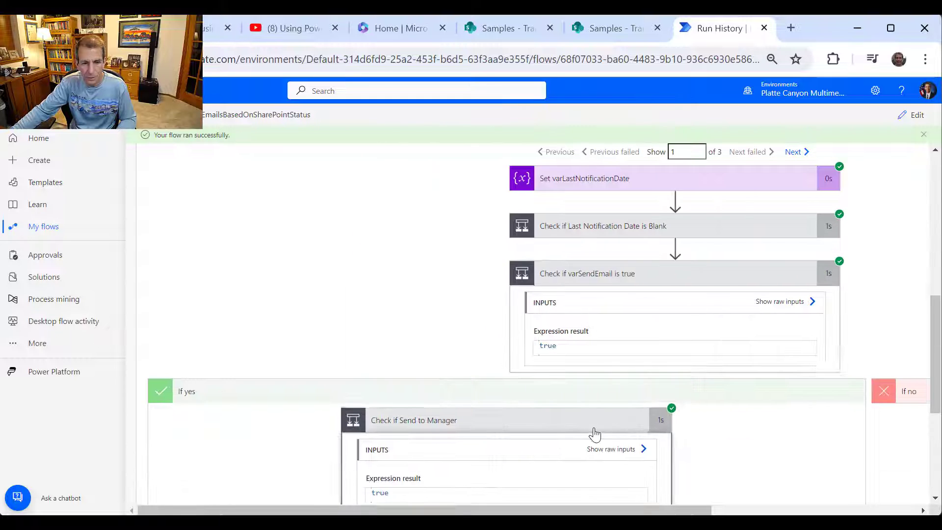
scroll(593, 432, "down", 5)
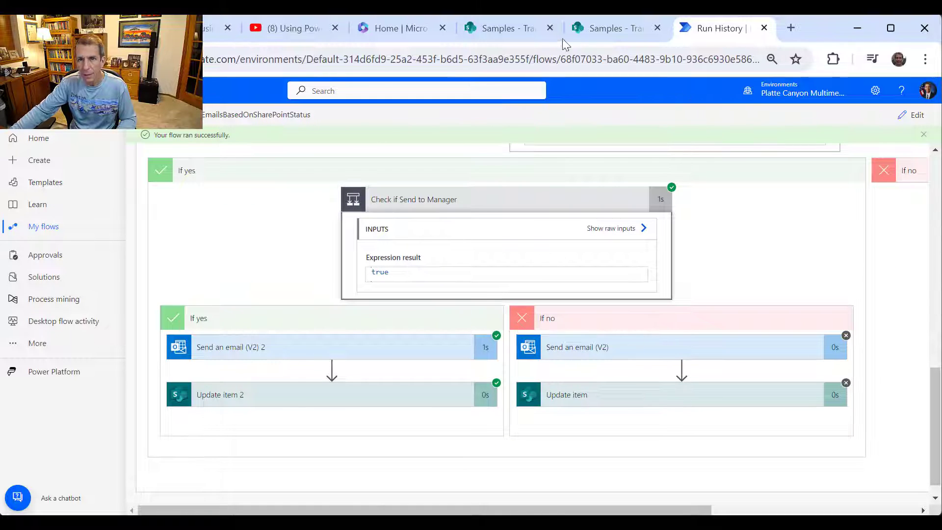
left_click(620, 30)
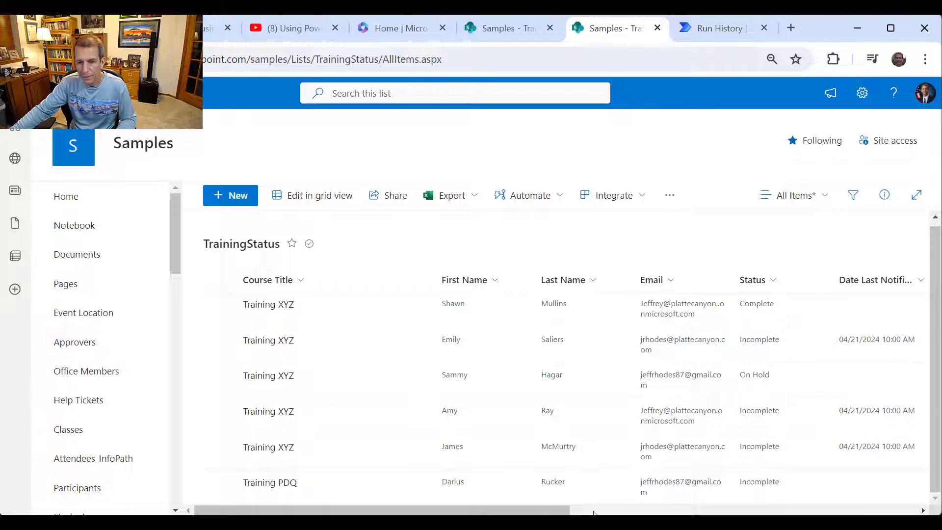
- Reload the TrainingStatus list and scroll right to check the Notes and Manager Date Notified columns
left_click_drag(532, 511, 834, 511)
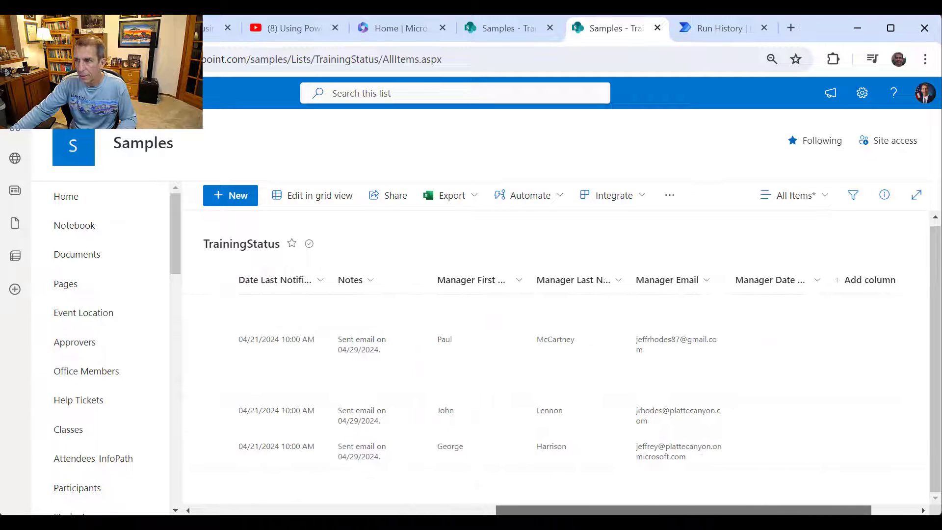
right_click(714, 243)
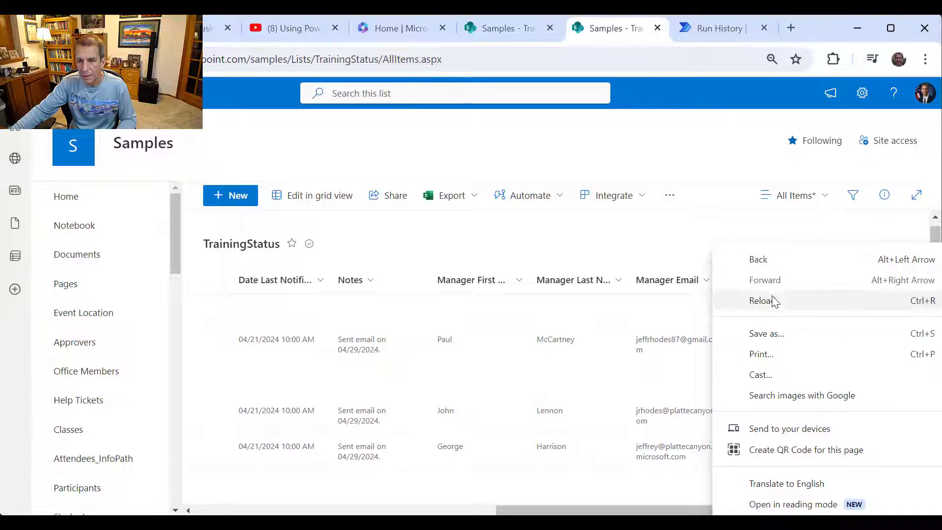
left_click(772, 300)
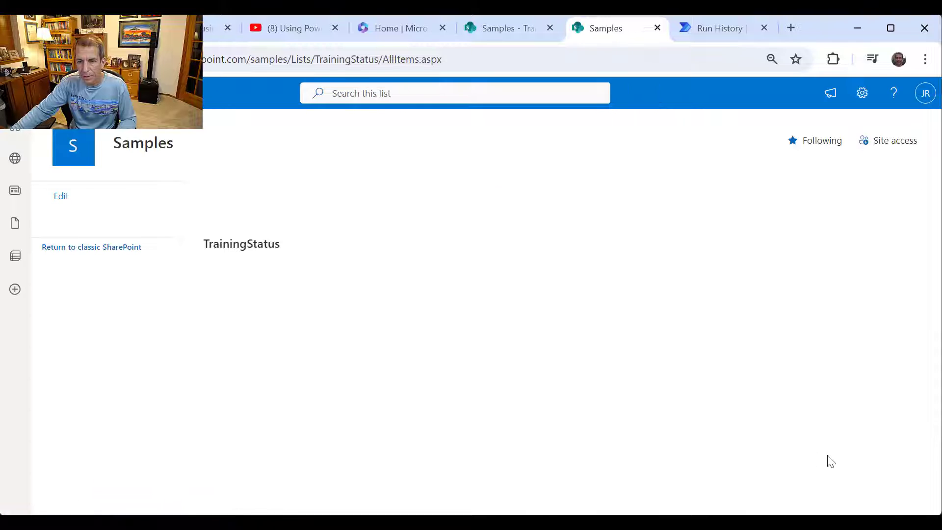
left_click_drag(548, 510, 865, 480)
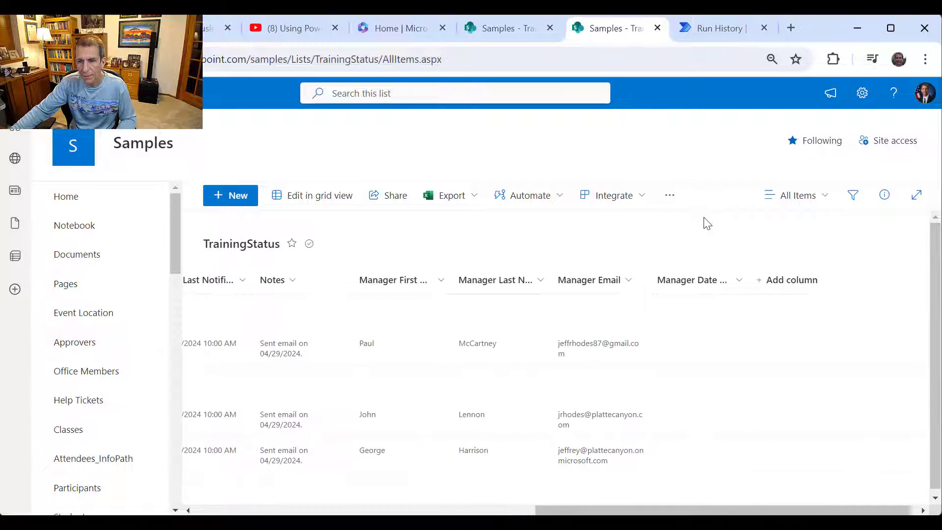
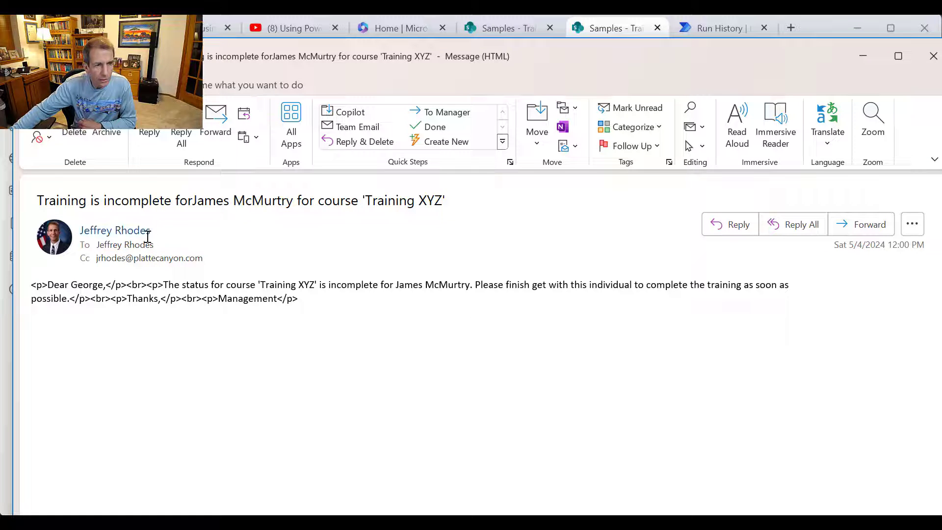
- Glance at the sender's contact card, then close both test emails showing raw HTML tags
left_click(131, 247)
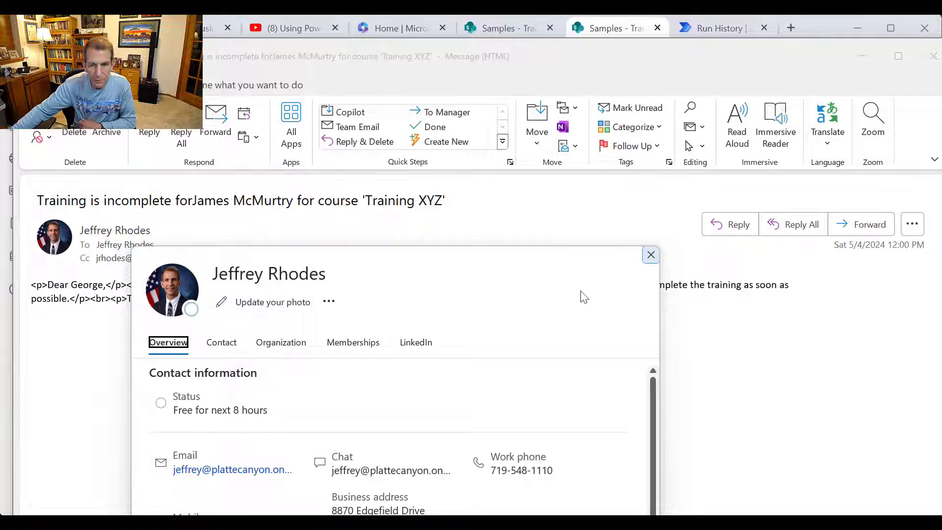
left_click(651, 255)
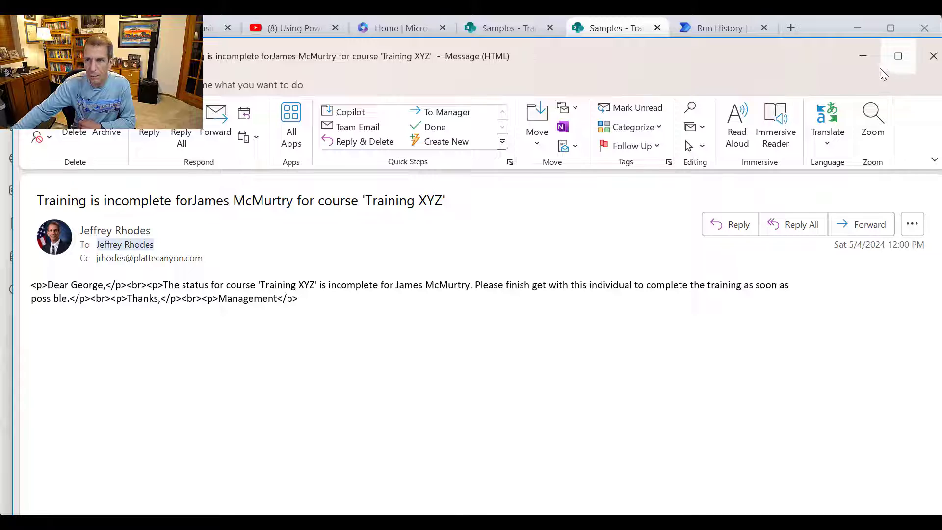
left_click(934, 56)
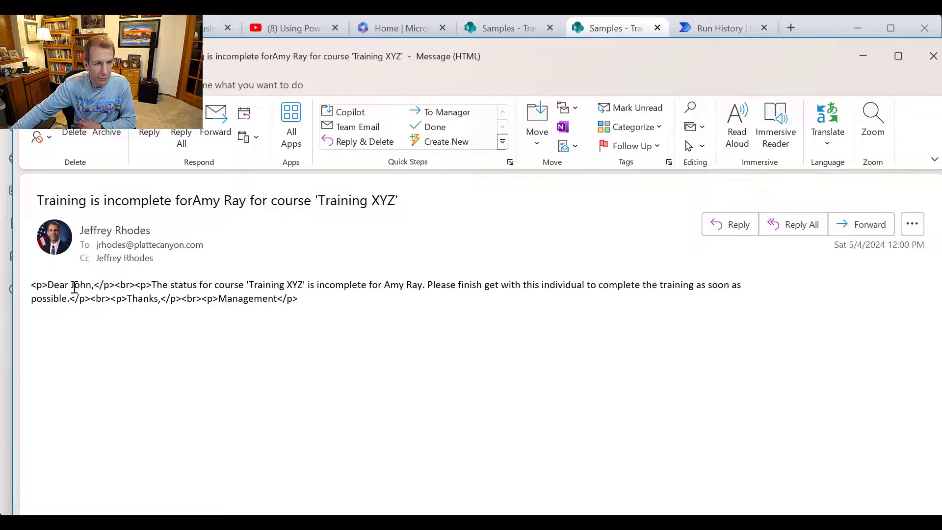
left_click(933, 58)
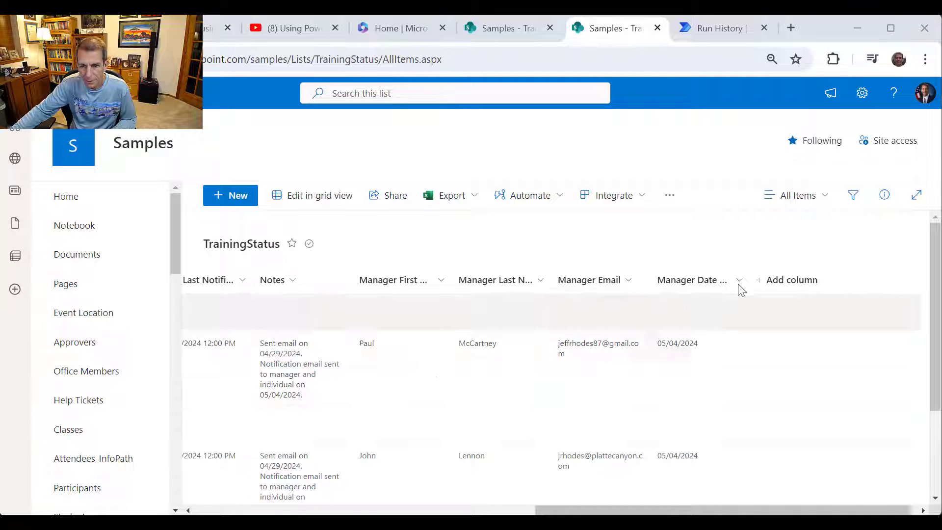
right_click(698, 242)
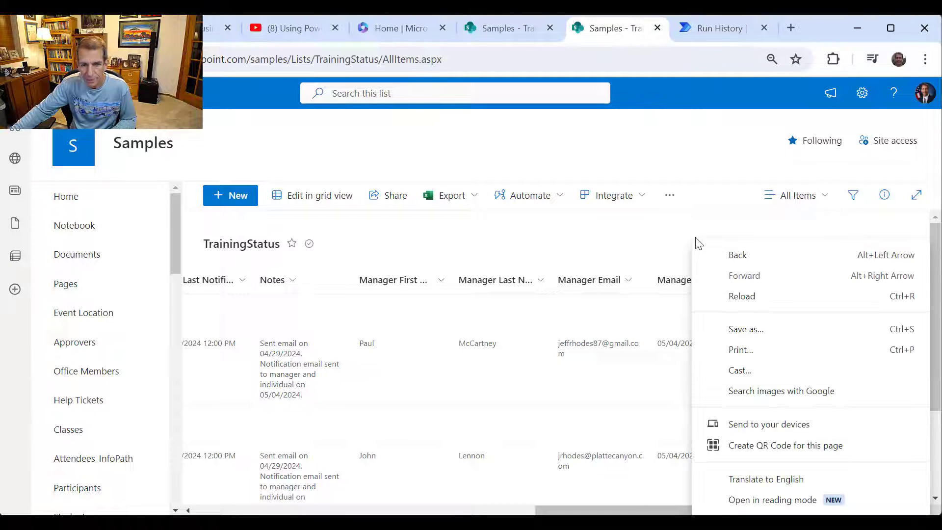
left_click(532, 255)
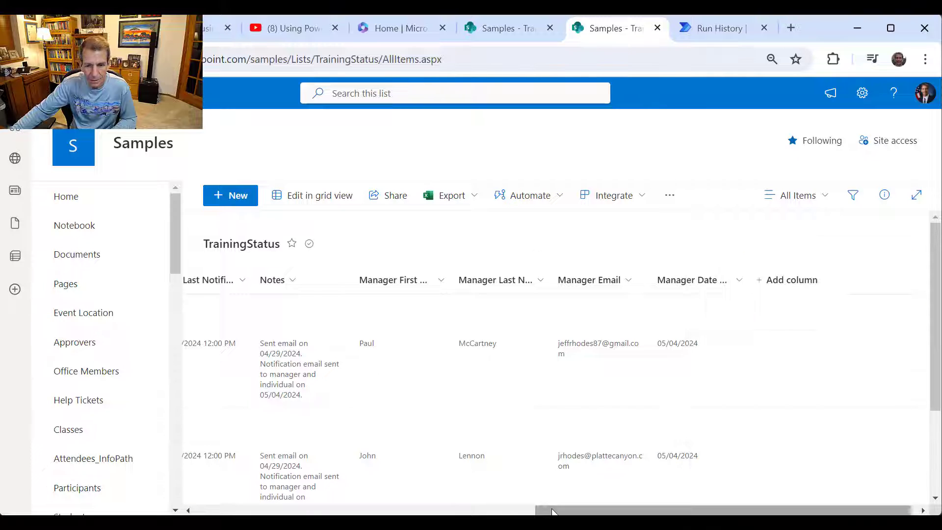
left_click_drag(548, 511, 502, 512)
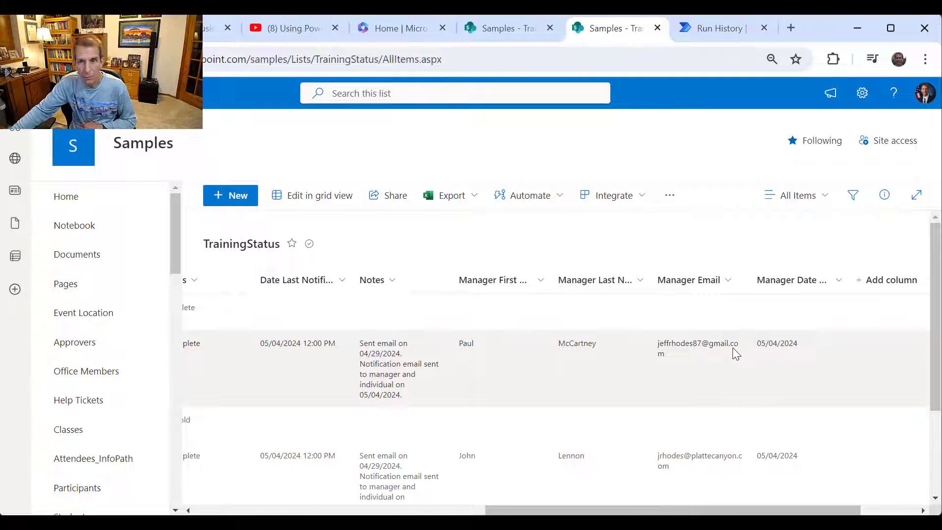
- Open the flow in the editor from Run History and scroll to the If yes branch's Send an email card
left_click(703, 24)
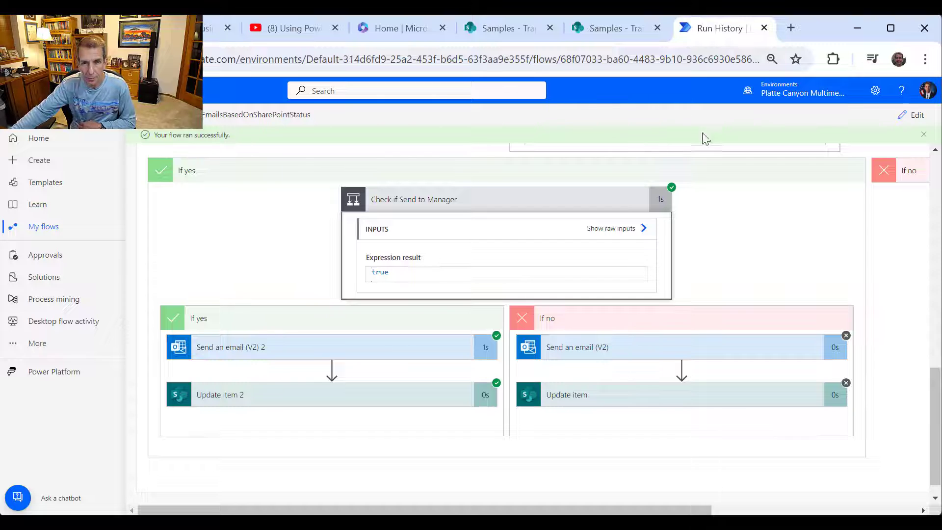
left_click(937, 181)
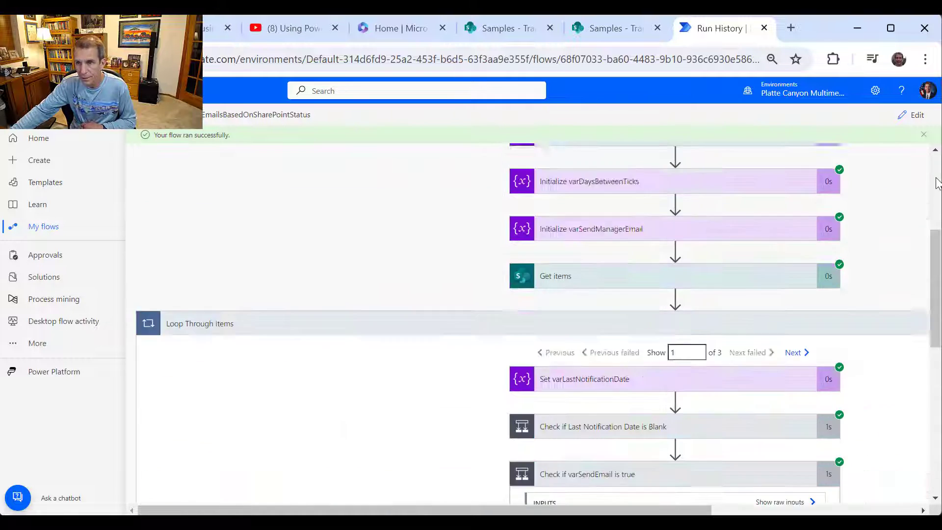
left_click(937, 182)
left_click(910, 115)
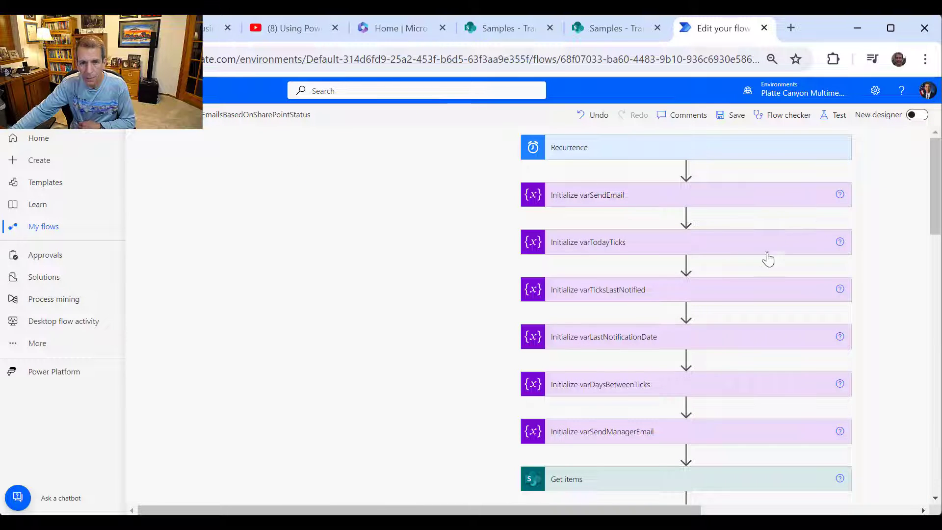
scroll(726, 311, "down", 3)
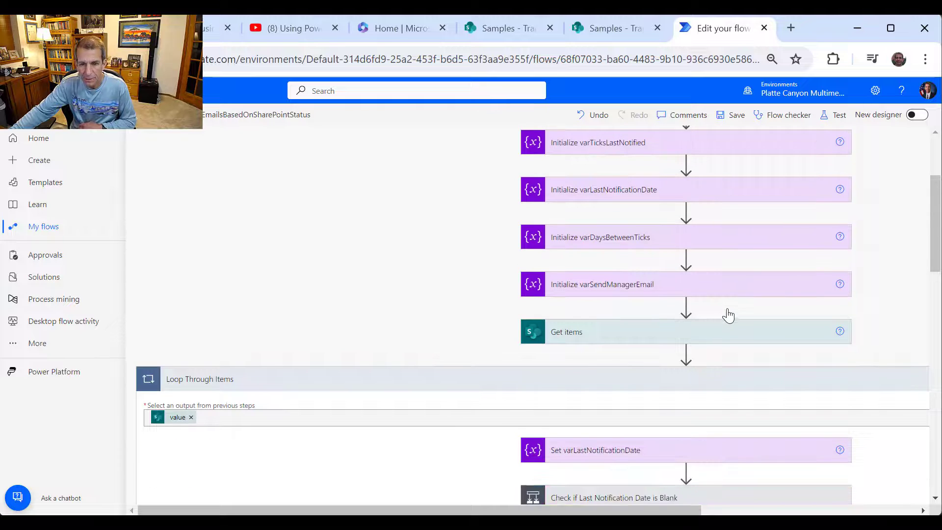
scroll(728, 316, "down", 3)
scroll(729, 315, "down", 2)
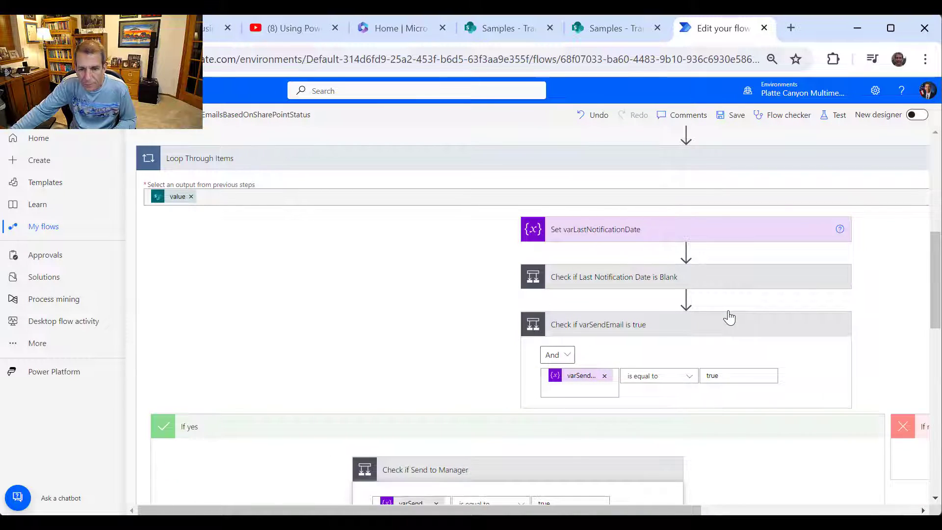
scroll(729, 311, "down", 9)
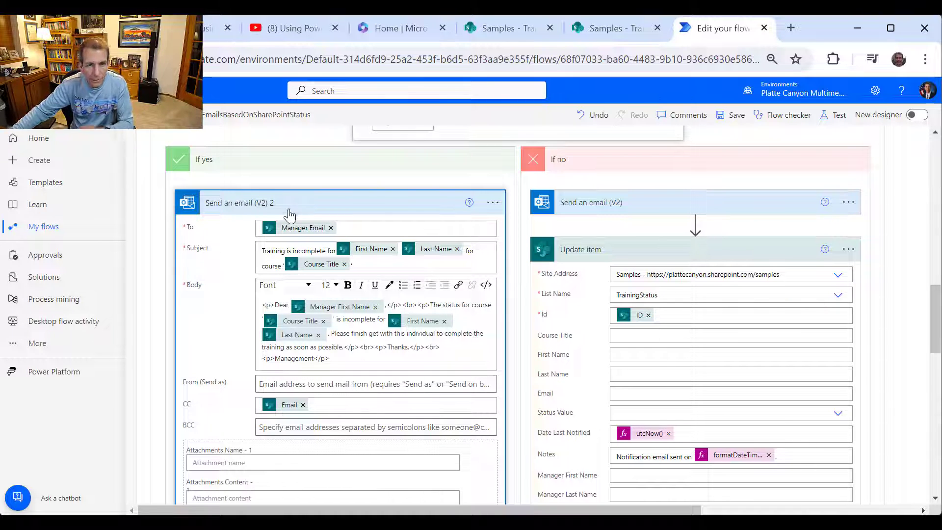
left_click(329, 253)
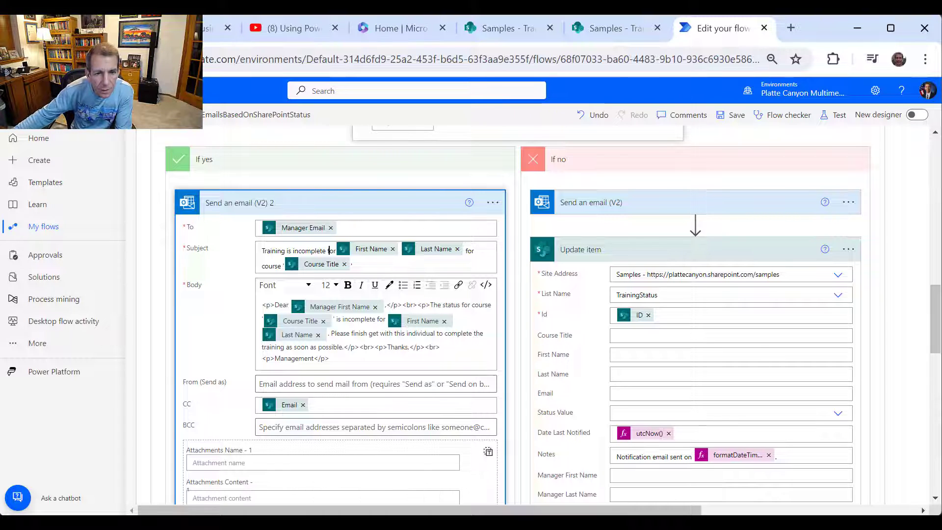
left_click(335, 252)
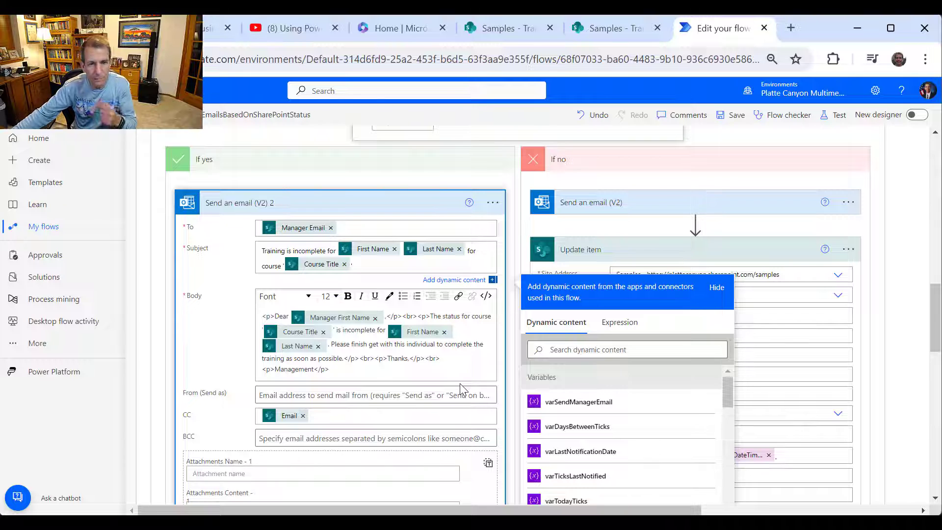
scroll(422, 390, "down", 6)
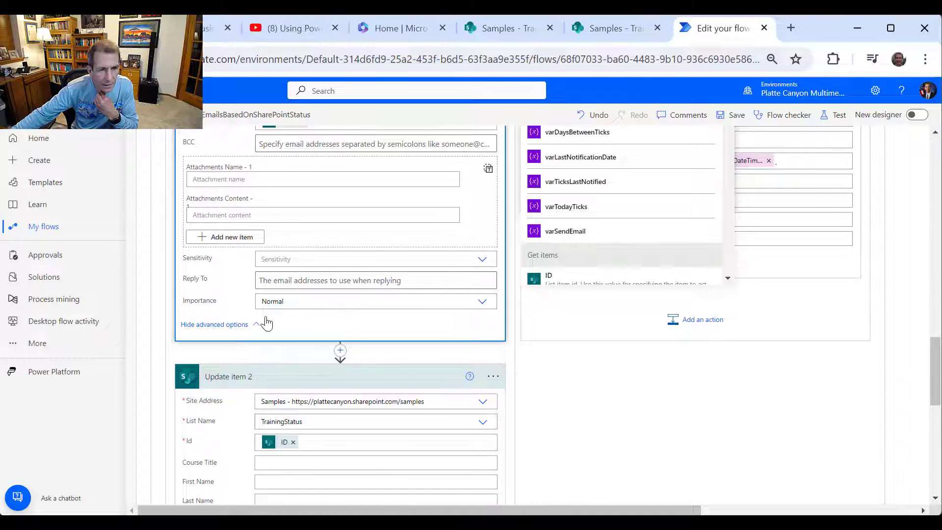
scroll(451, 281, "up", 3)
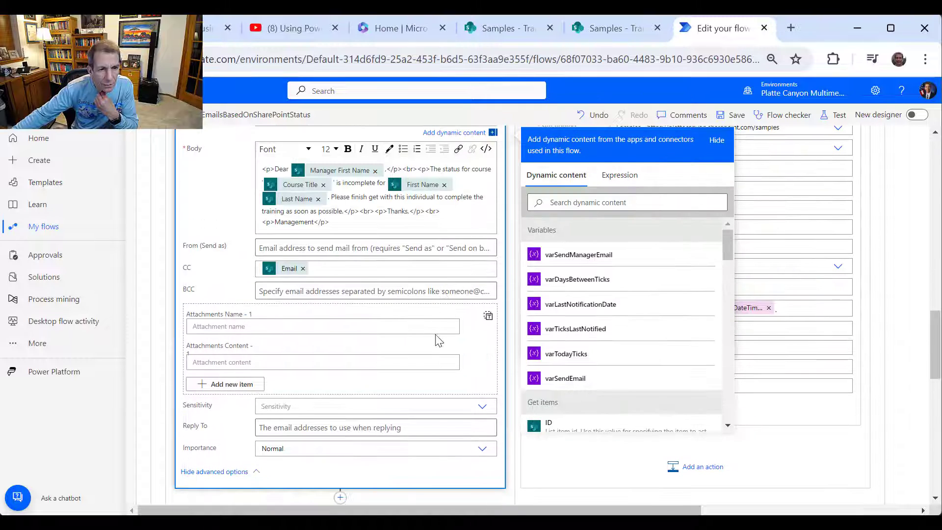
scroll(444, 323, "up", 4)
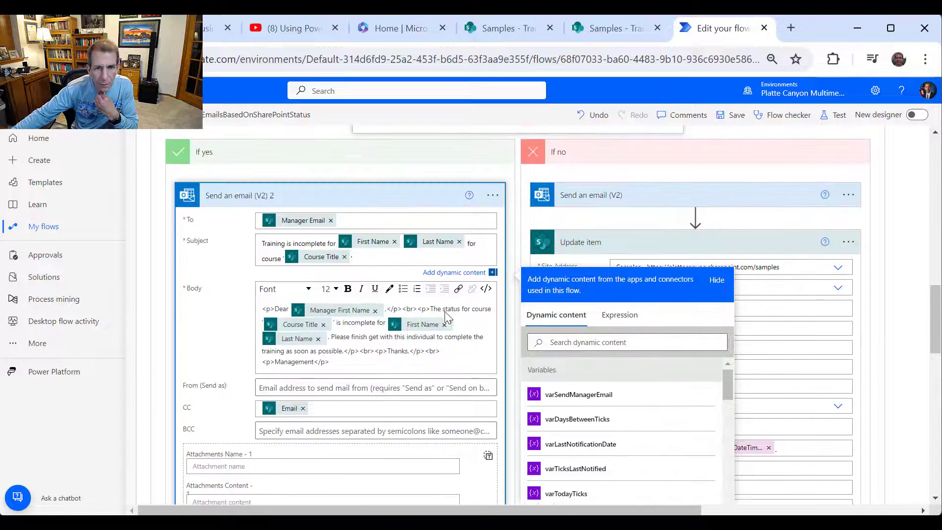
scroll(432, 422, "down", 4)
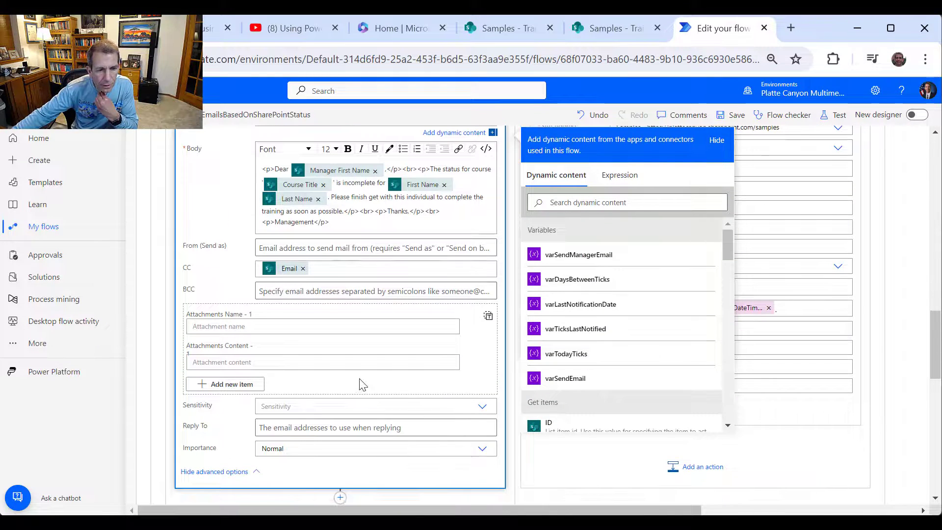
scroll(402, 400, "down", 1)
scroll(402, 400, "down", 2)
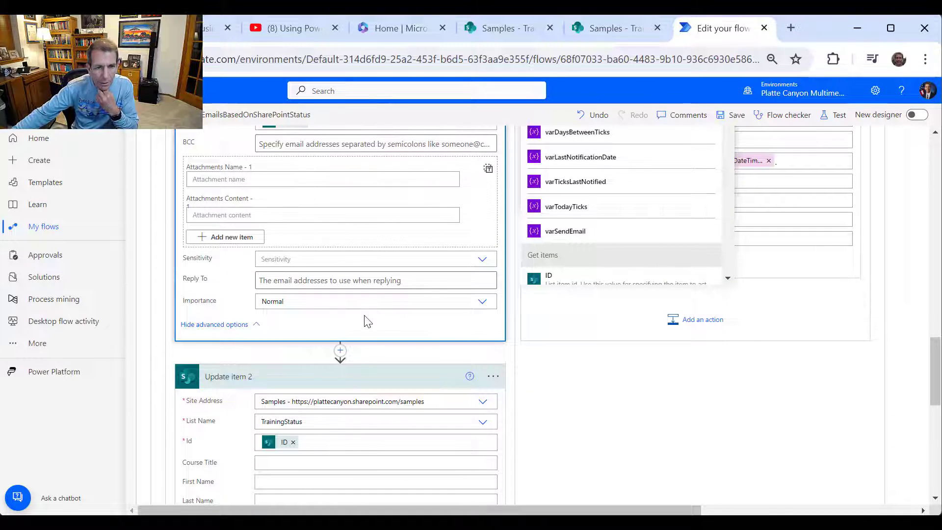
scroll(385, 318, "up", 3)
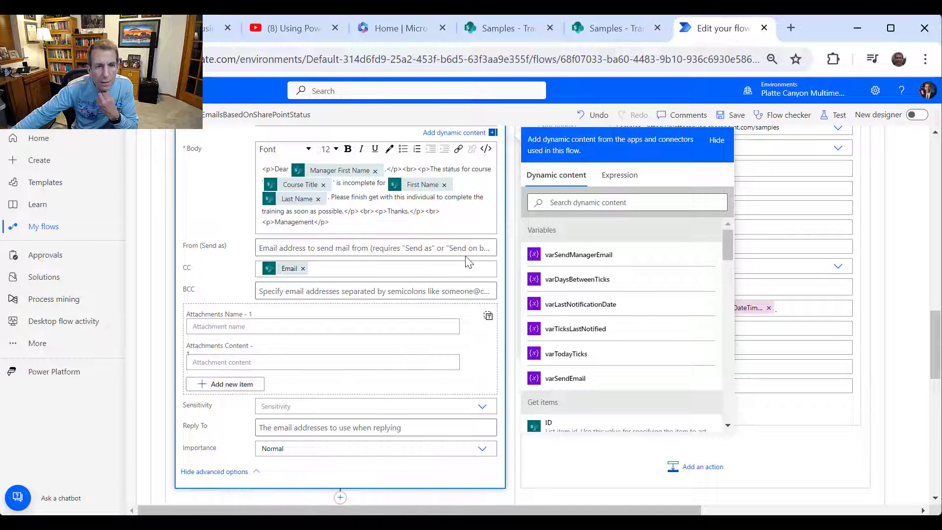
scroll(449, 302, "up", 3)
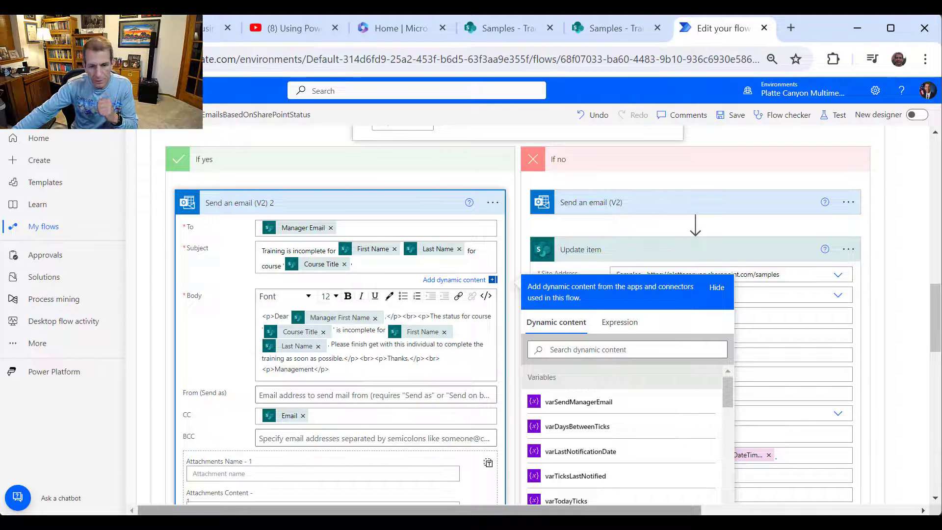
left_click(337, 250)
left_click(490, 473)
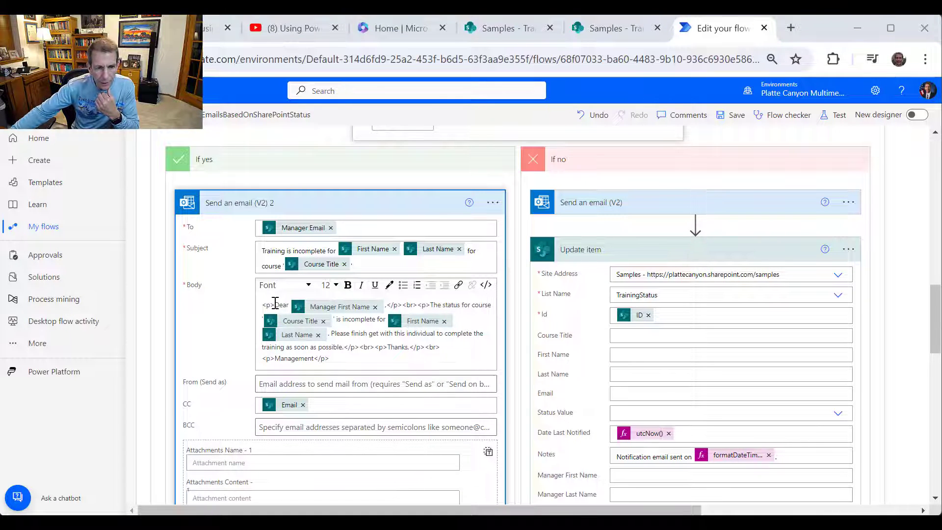
- Strip the paragraph tags around the greeting and put the status sentence on its own line after a blank line
left_click_drag(274, 305, 260, 308)
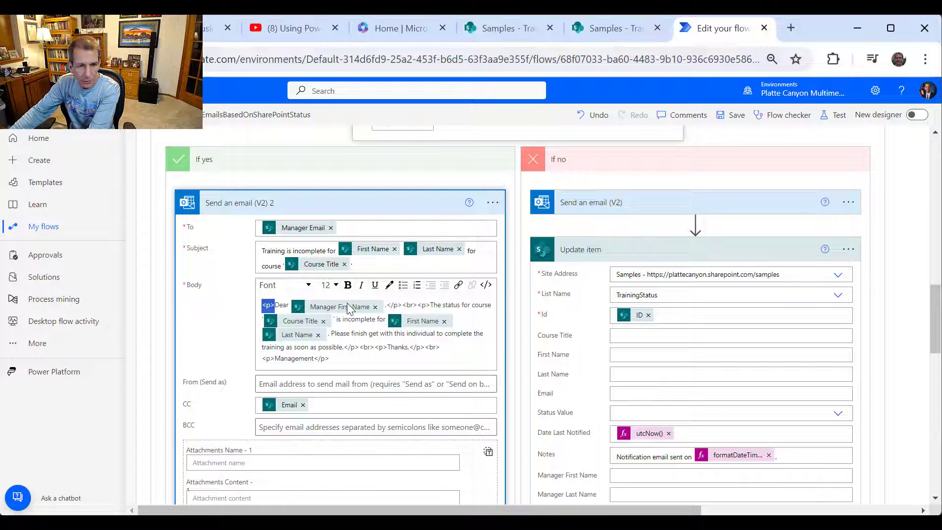
key("Delete")
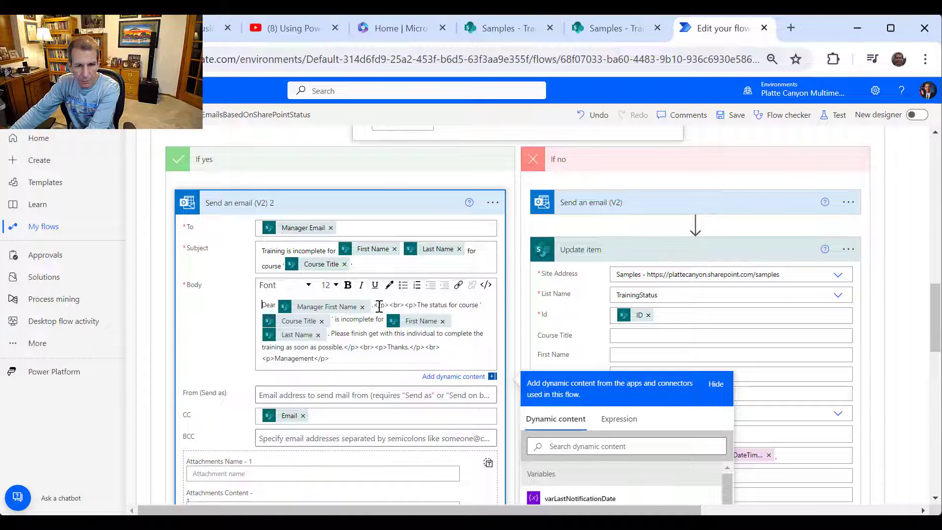
left_click_drag(393, 306, 374, 306)
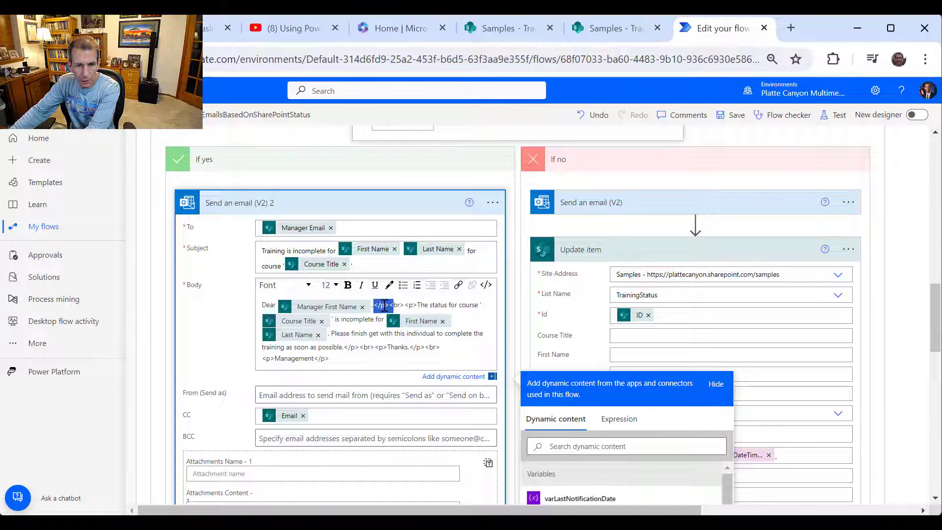
key("Delete")
key("Delete")
key("Delete")
key("Delete")
key("Delete")
key("Delete")
key("Delete")
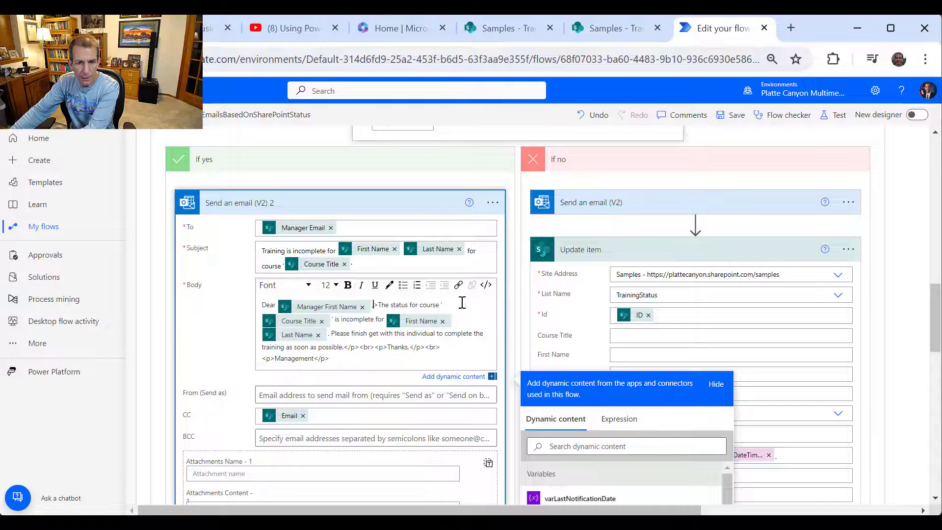
key("Delete")
key("Delete")
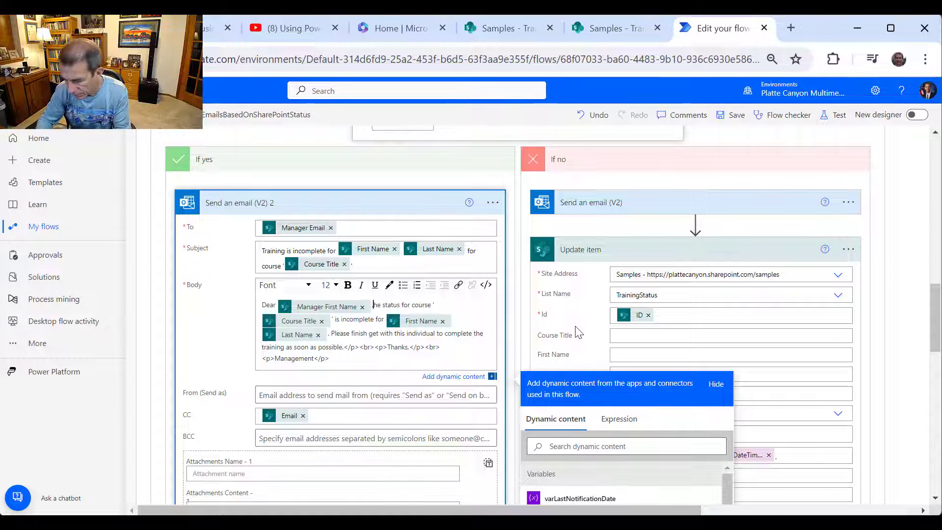
type("T")
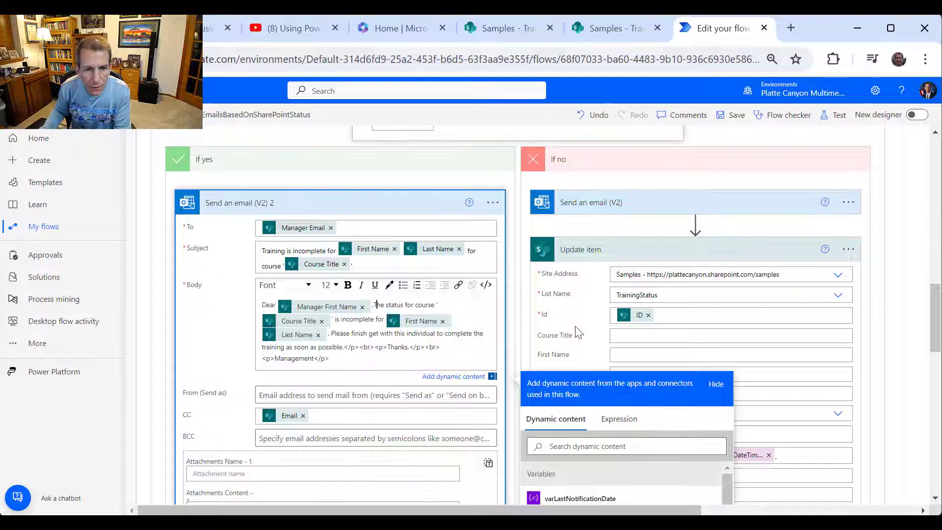
key("Return")
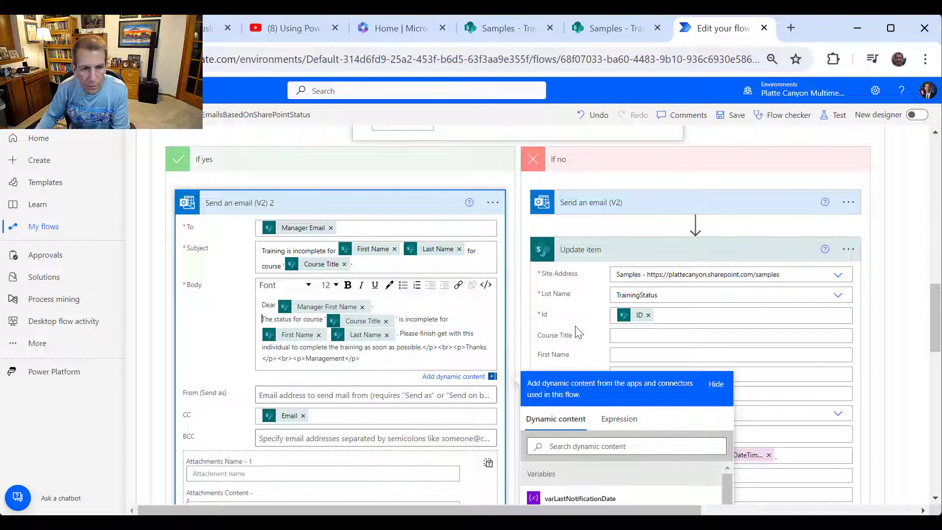
key("Return")
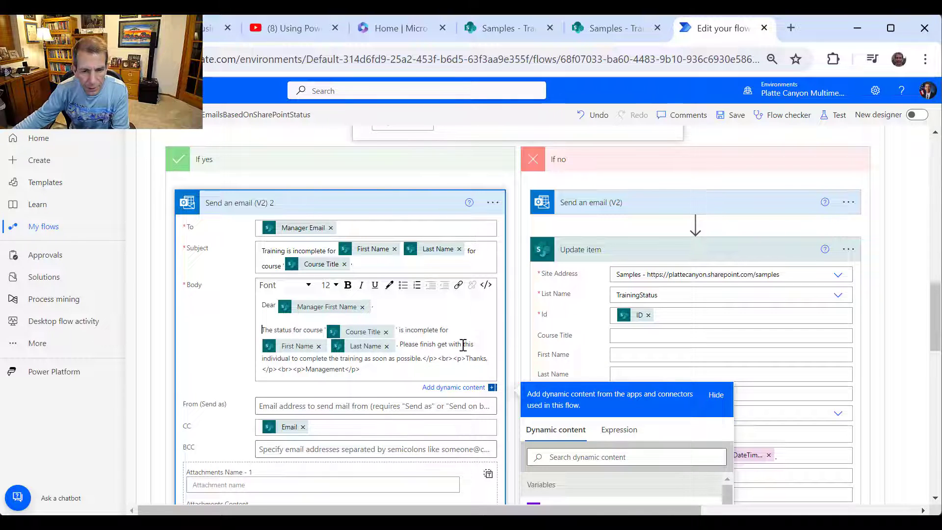
- Delete the raw tags before Thanks so it starts on its own line
left_click_drag(426, 356, 465, 357)
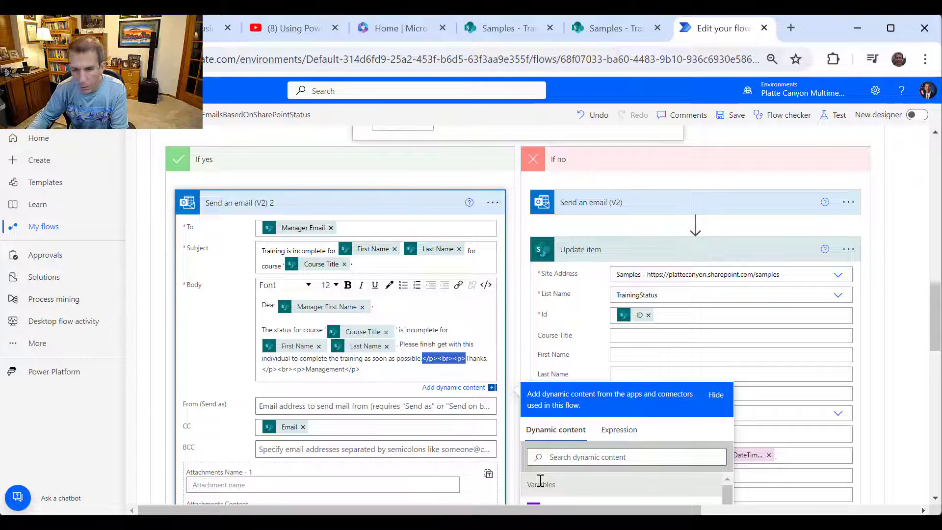
key("BackSpace")
key("Return")
key("Return")
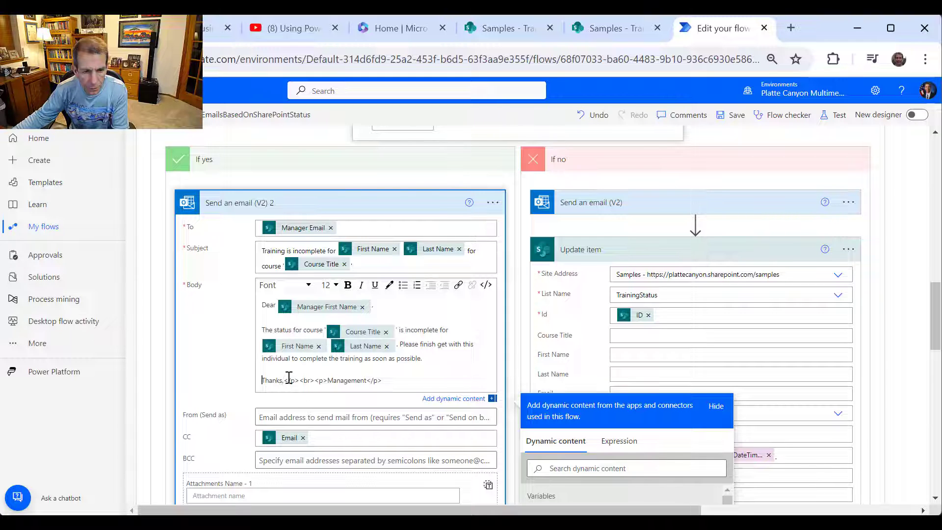
left_click_drag(285, 380, 324, 379)
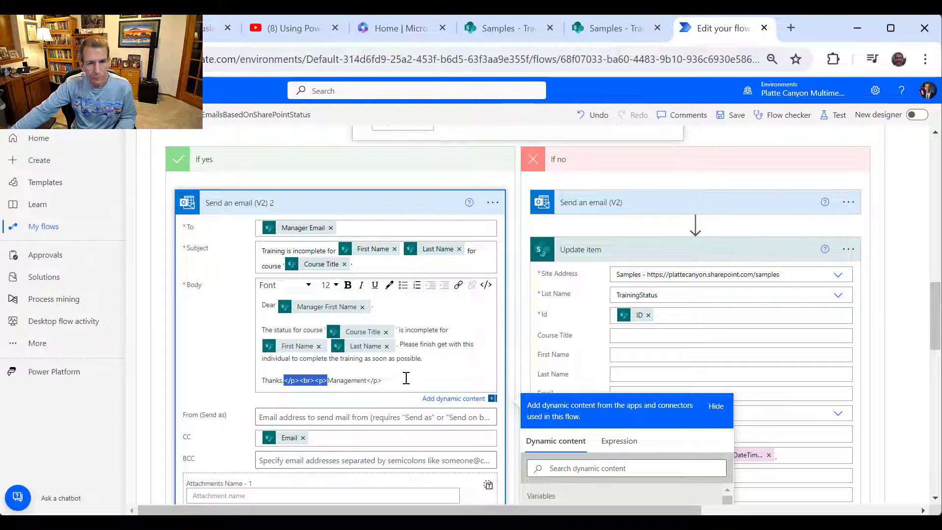
scroll(406, 375, "down", 2)
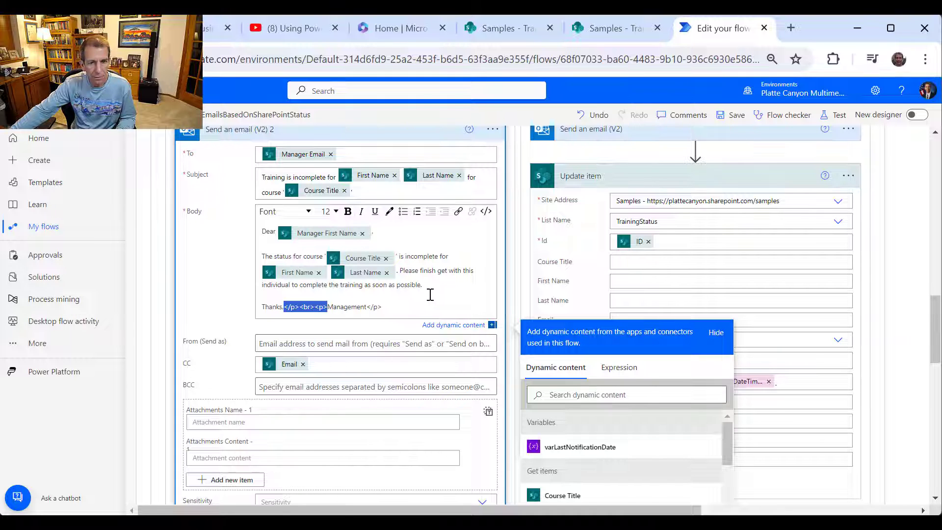
- Remove leftover tags, write 'Thanks,' with Management on the next line, and save the flow
left_click(403, 302)
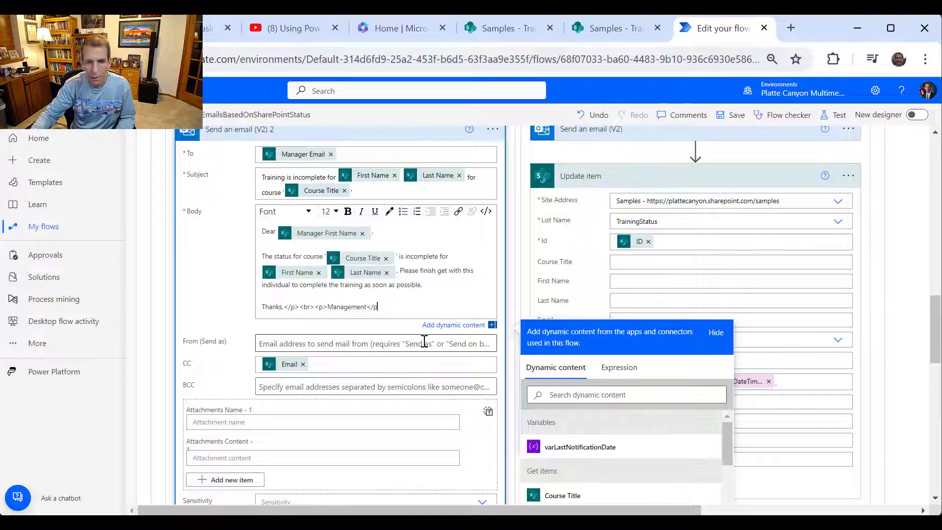
left_click(327, 307)
key("BackSpace")
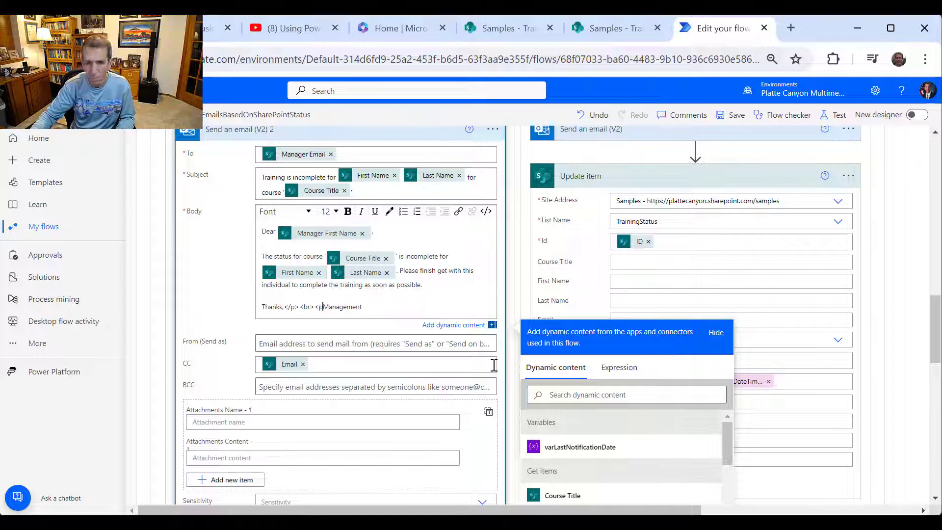
key("BackSpace")
key("BackSpace")
key("BackSpace")
key("BackSpace")
key("BackSpace")
key("BackSpace")
key("BackSpace")
key("BackSpace")
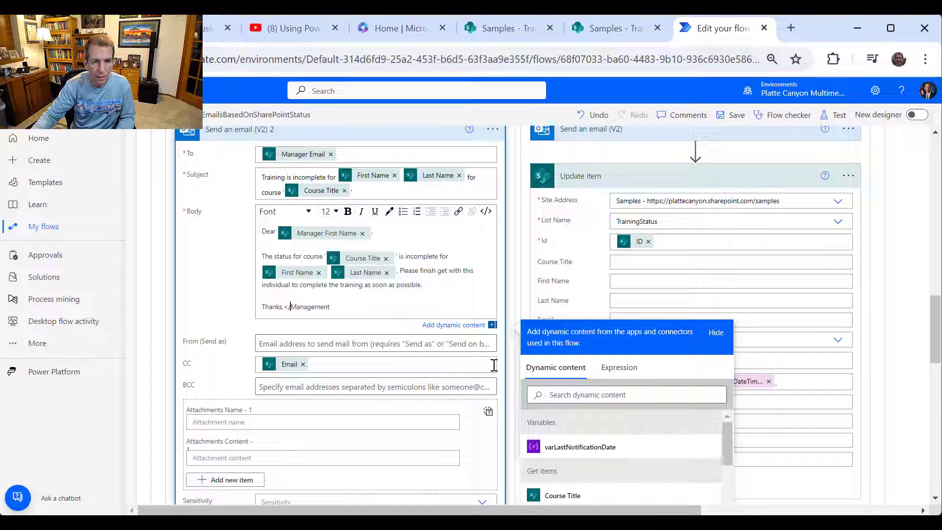
key("BackSpace")
key("BackSpace")
key("BackSpace")
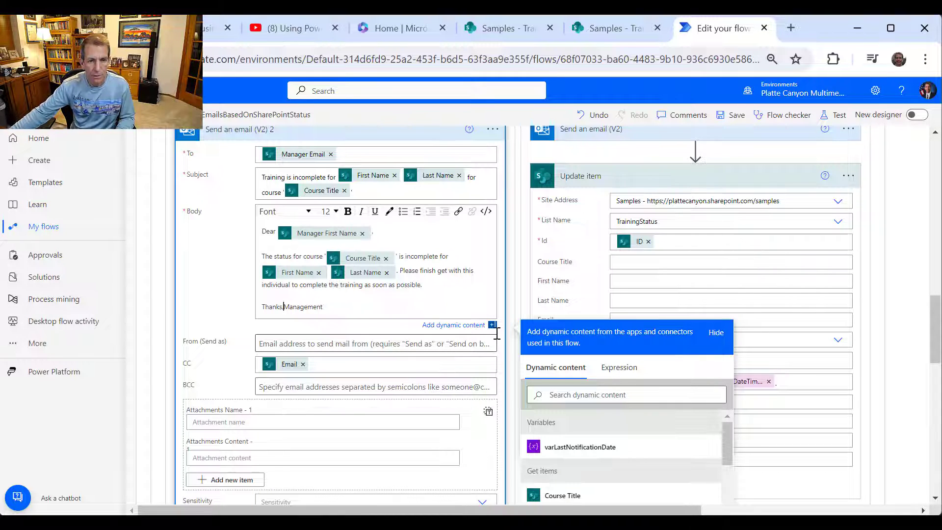
type(",")
key("Return")
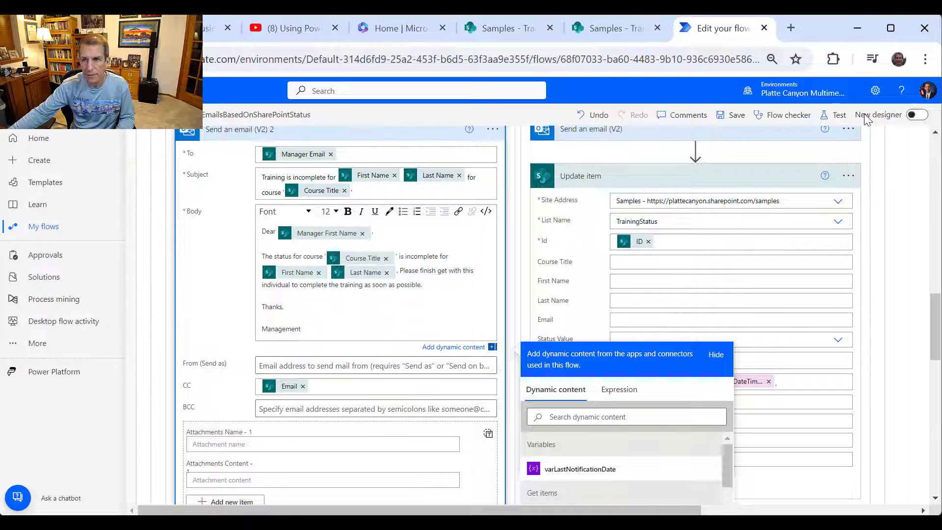
left_click(727, 115)
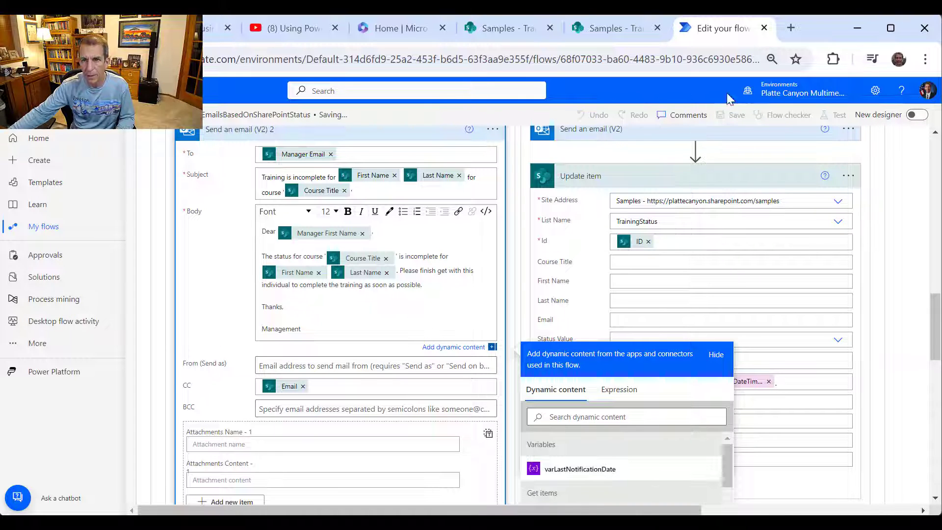
left_click(608, 30)
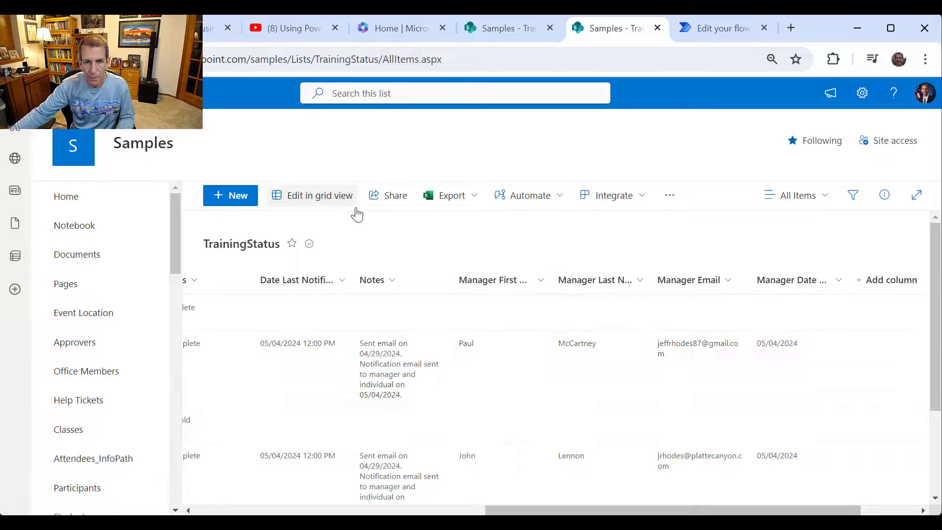
- In grid view, set the first Incomplete row's Date Last Notified to April 16, 2024
left_click(336, 196)
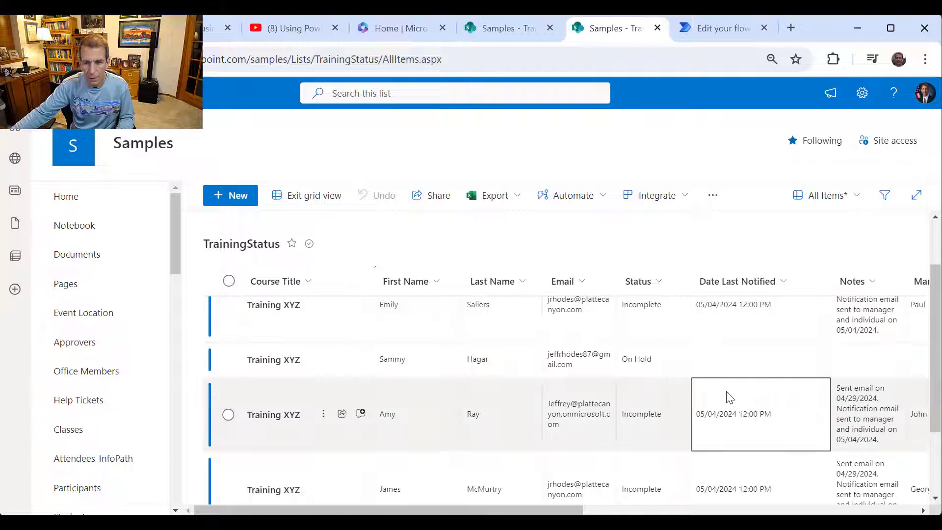
scroll(730, 397, "up", 2)
left_click(715, 378)
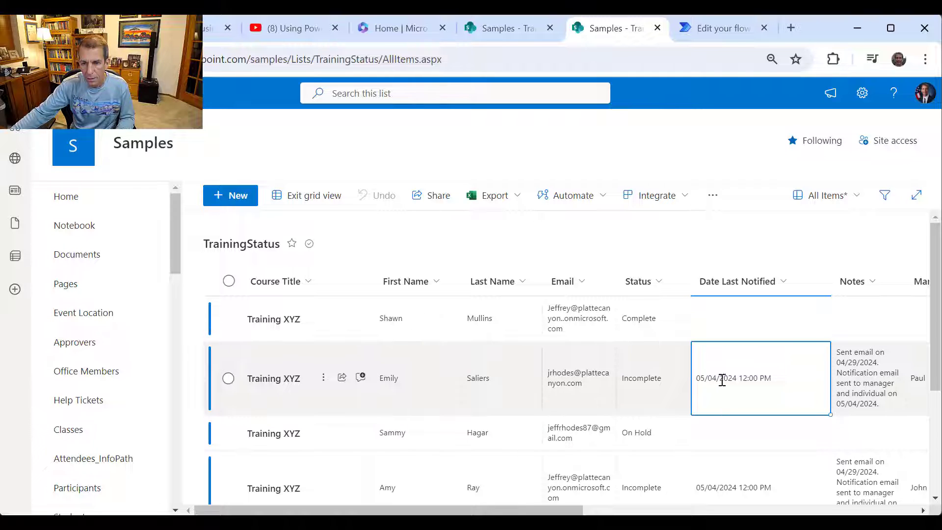
left_click(722, 381)
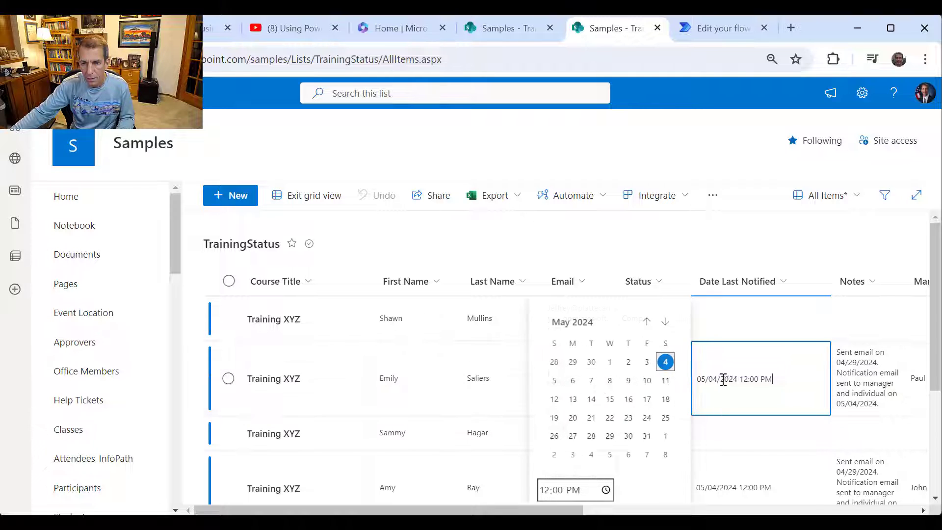
left_click(646, 325)
left_click(591, 399)
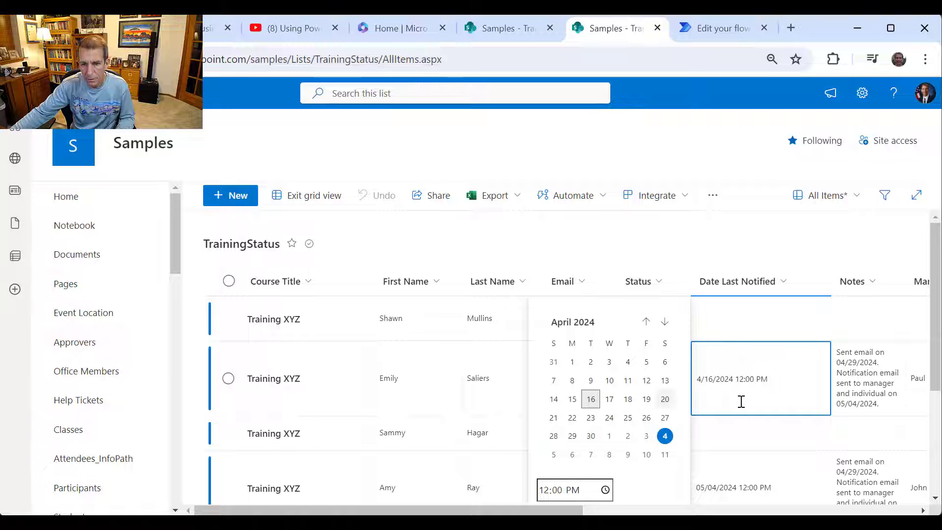
left_click(747, 488)
- Set the next Incomplete row's Date Last Notified to April 17, 2024
left_click(733, 486)
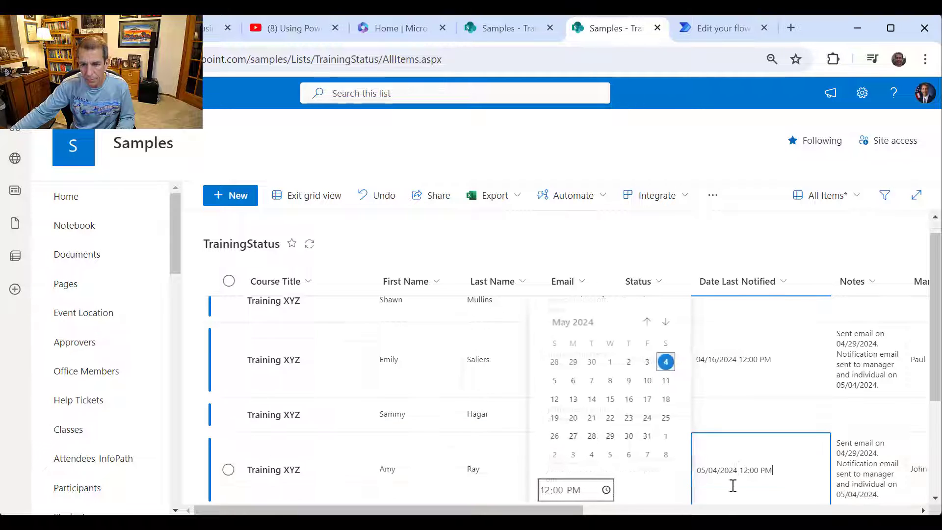
left_click(646, 322)
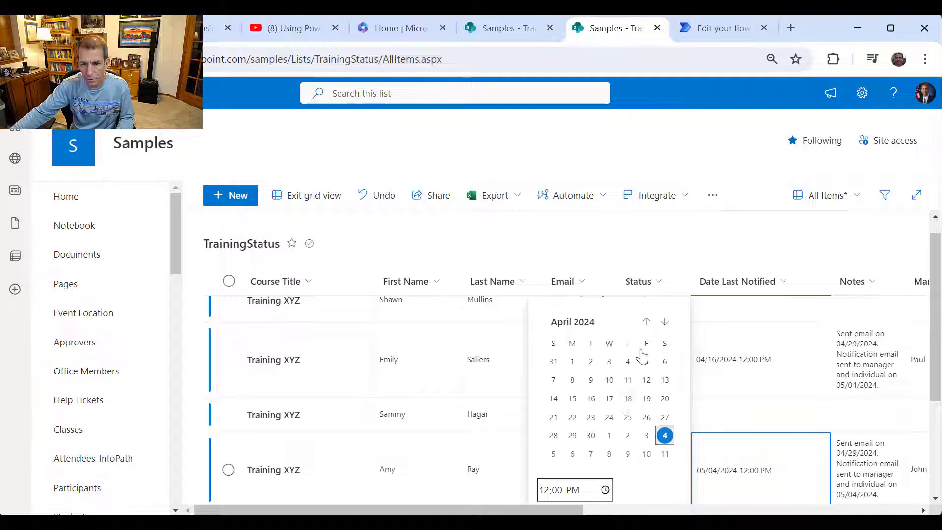
left_click(610, 398)
scroll(799, 432, "down", 3)
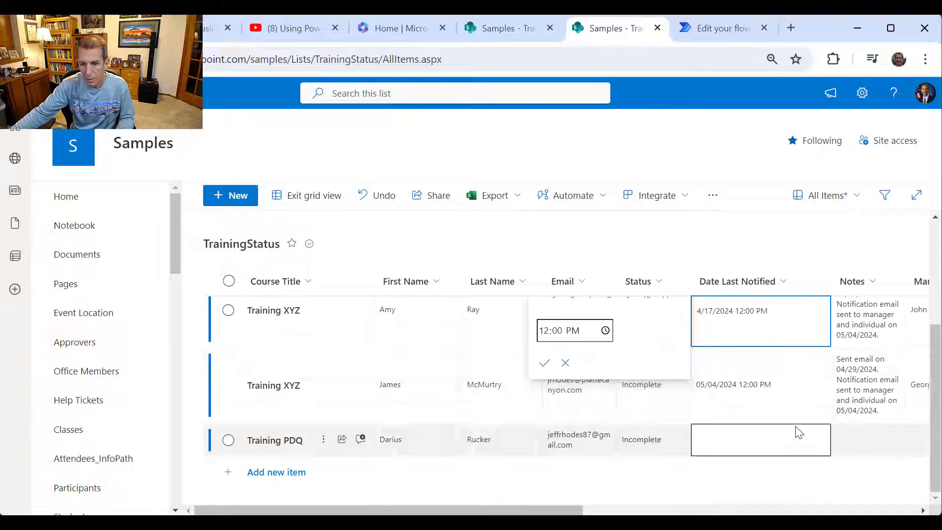
left_click(764, 382)
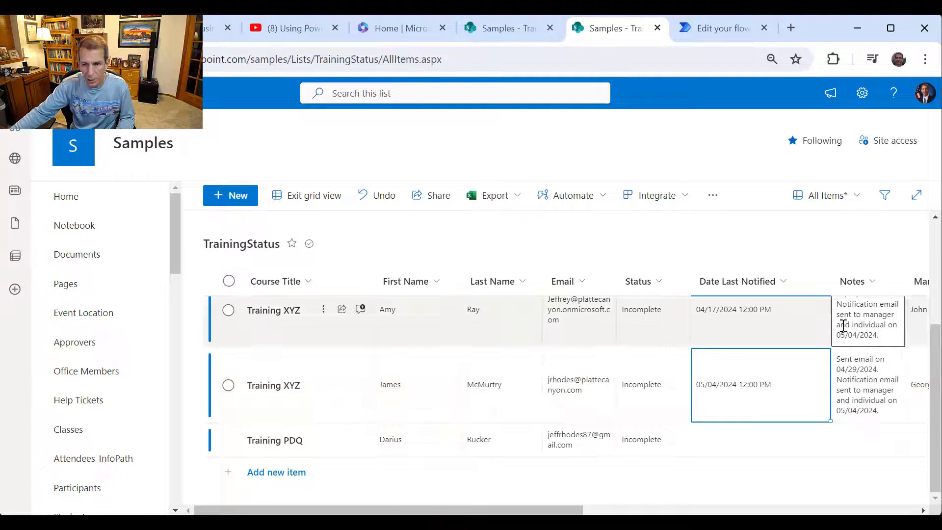
scroll(736, 343, "up", 4)
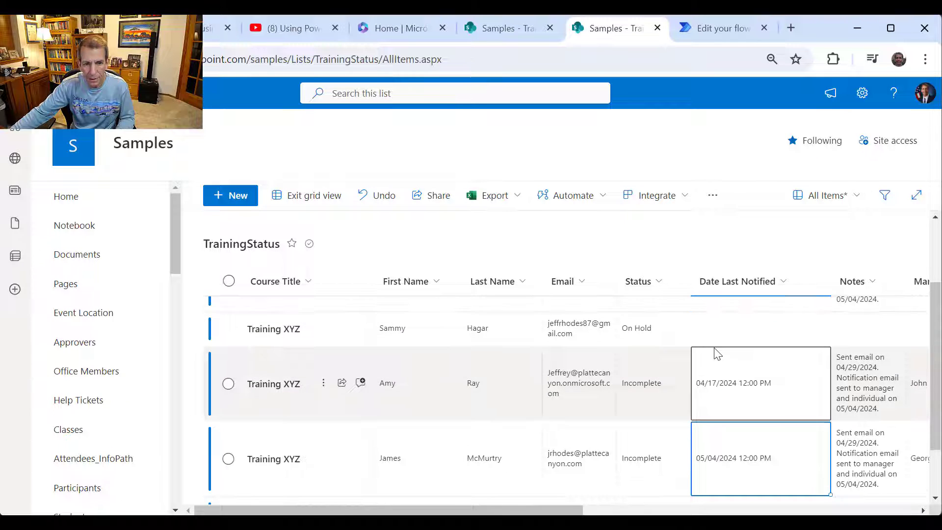
scroll(748, 391, "down", 1)
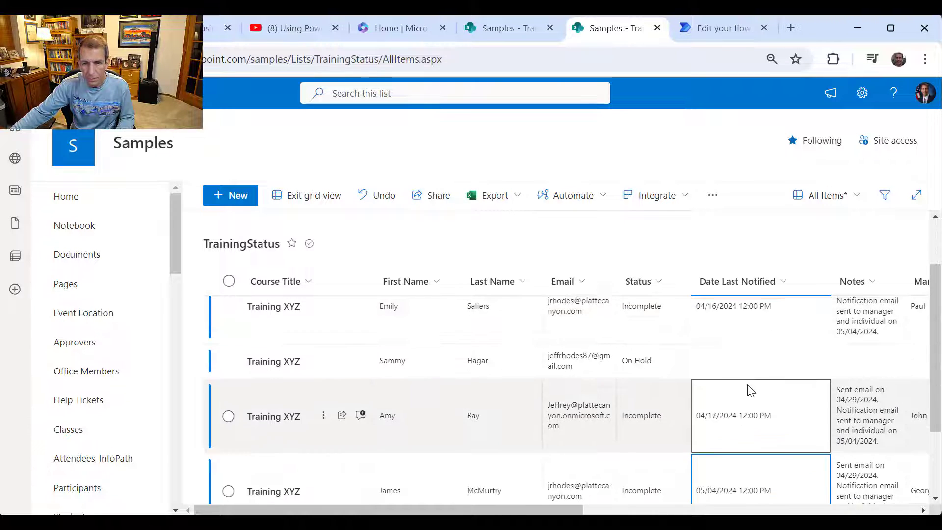
scroll(751, 392, "up", 1)
scroll(750, 391, "down", 3)
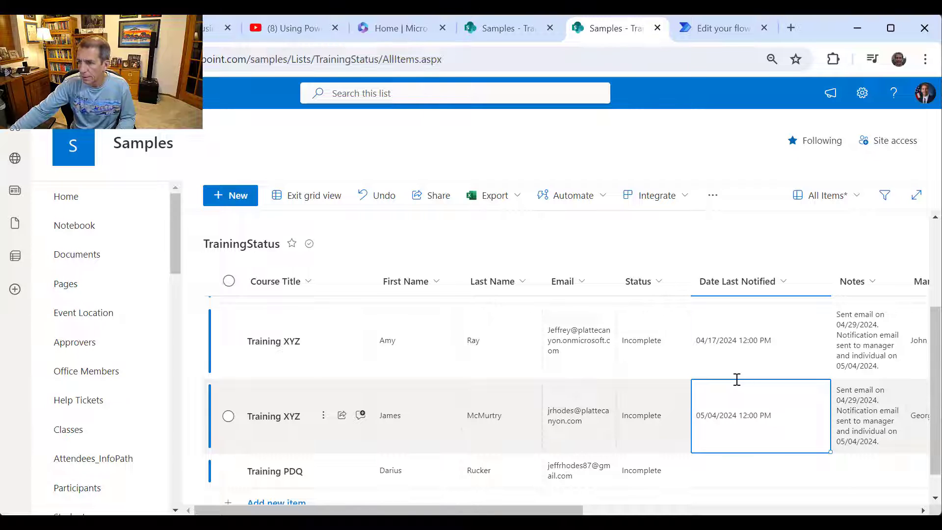
scroll(746, 383, "down", 1)
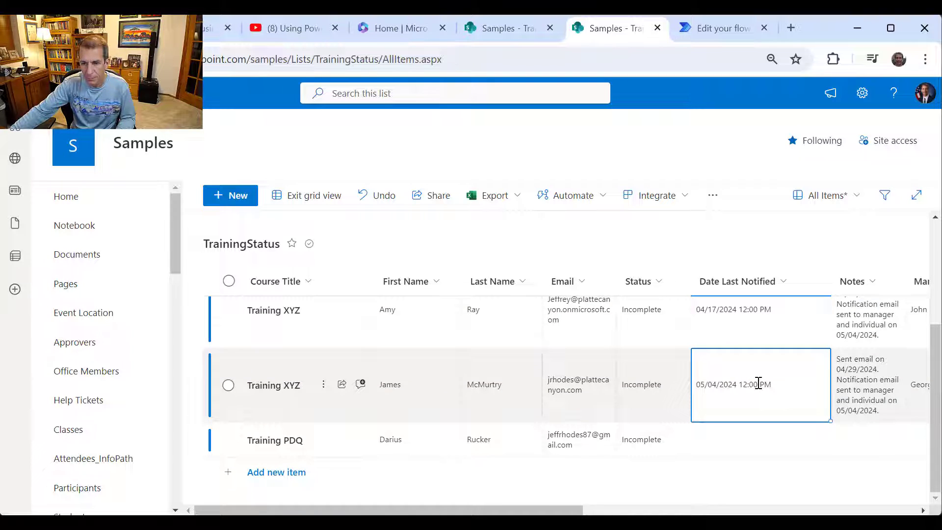
- Set the following row's date to April 16, exit grid view, and bring the old email forward
left_click(758, 383)
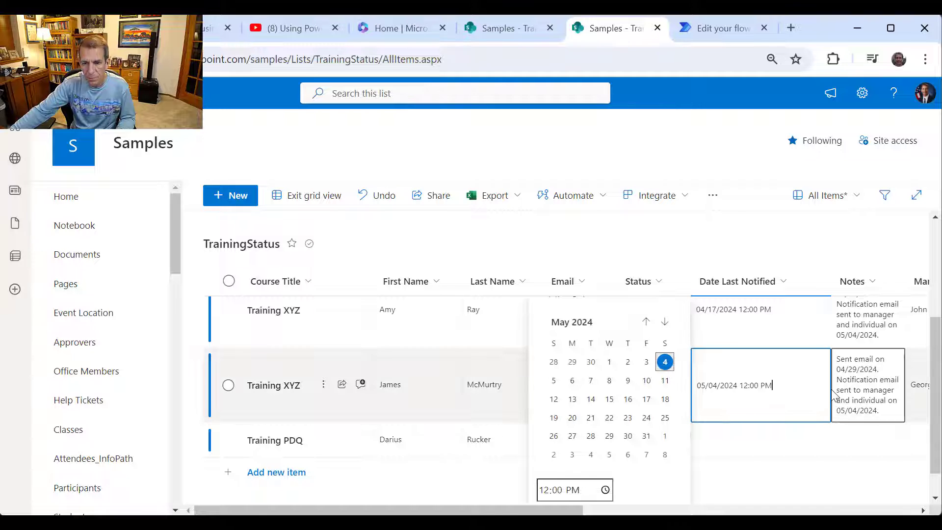
left_click(647, 323)
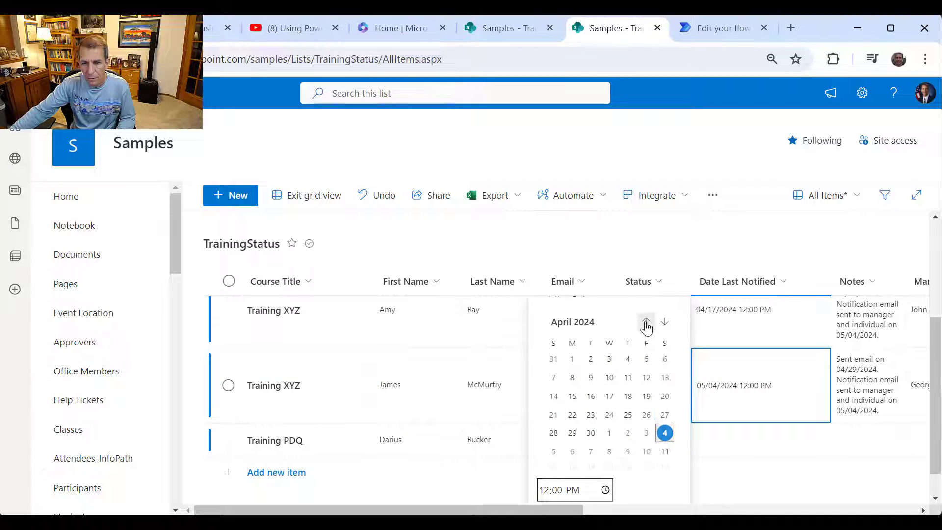
left_click(591, 396)
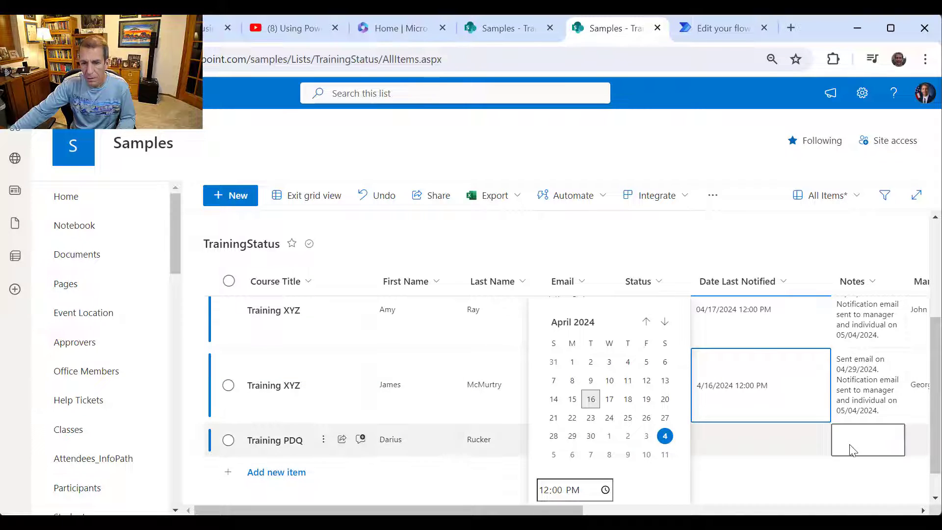
key("Return")
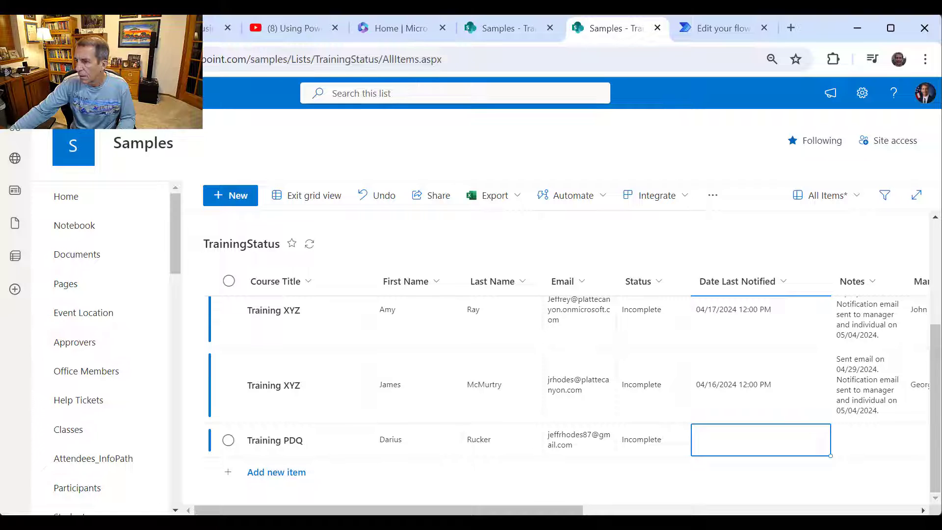
left_click(336, 195)
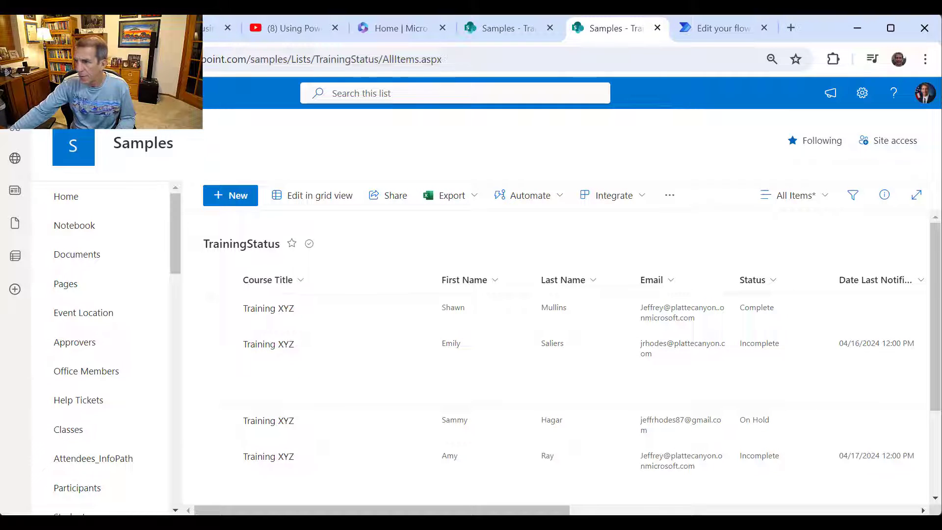
key("alt+Tab")
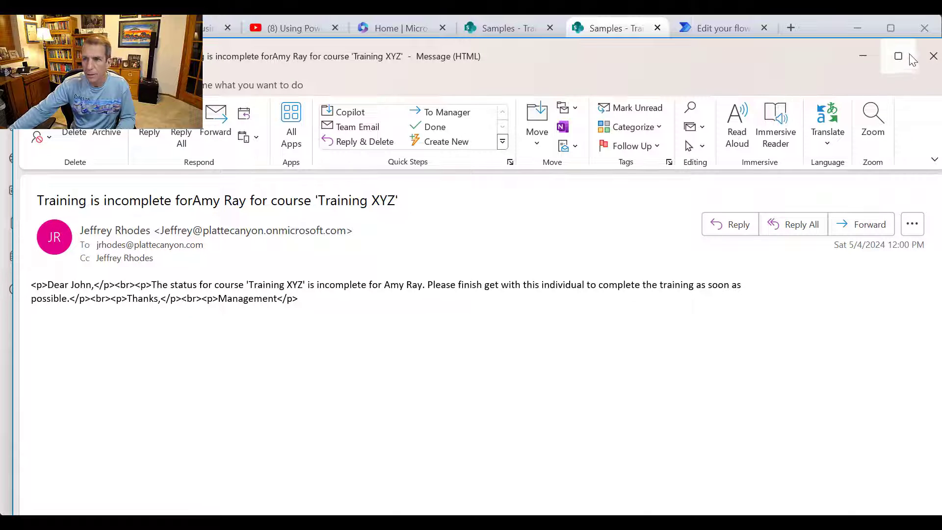
- Close the old email and scroll the flow back through Check if Send to Manager to the Recurrence trigger
left_click(933, 56)
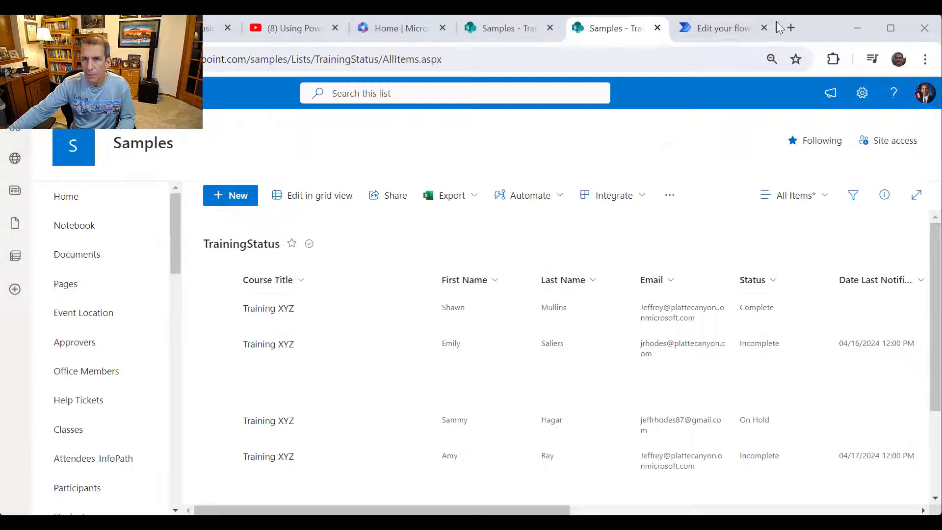
left_click(717, 30)
scroll(719, 251, "up", 4)
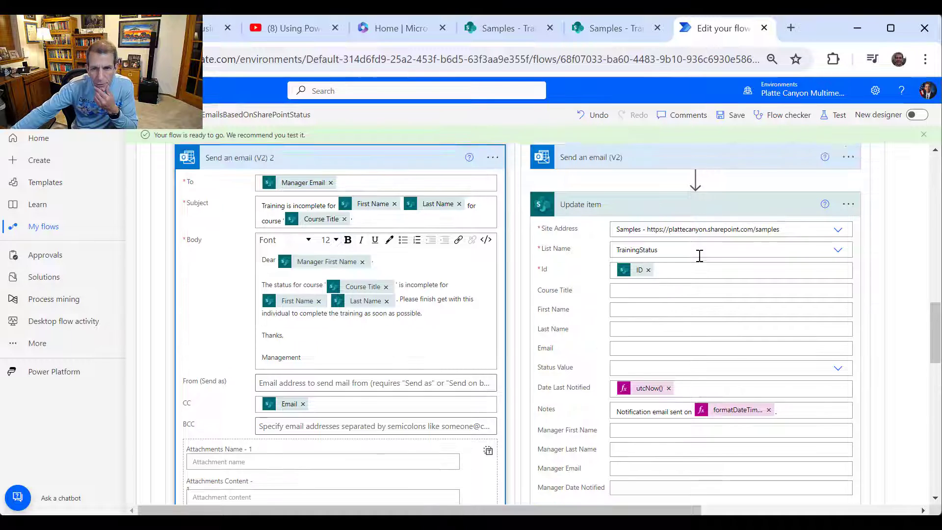
scroll(775, 297, "up", 1)
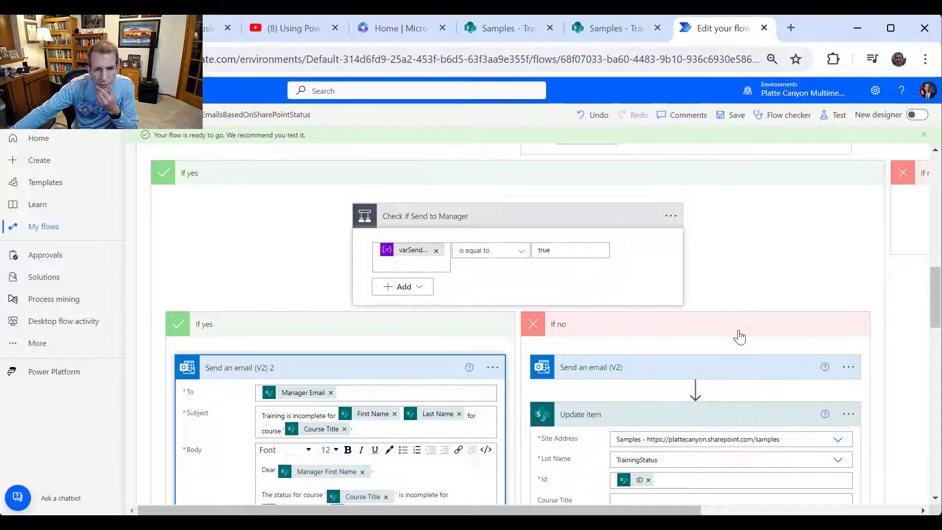
scroll(740, 337, "down", 3)
scroll(711, 336, "up", 3)
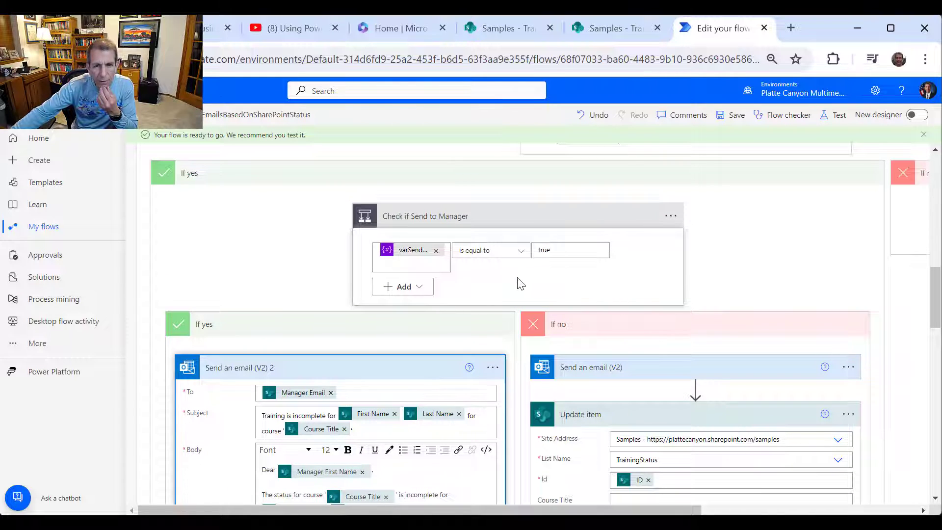
mouse_move(413, 257)
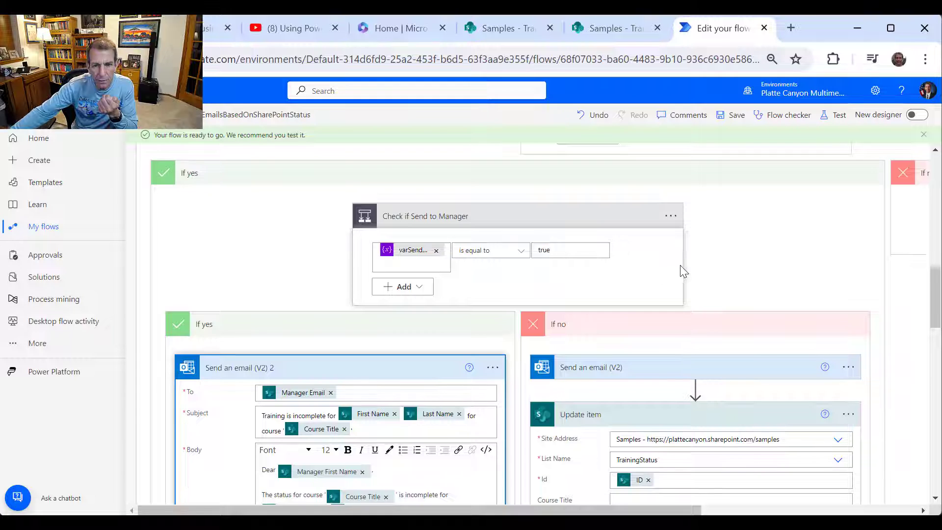
scroll(680, 269, "up", 3)
scroll(682, 351, "down", 3)
scroll(664, 364, "up", 15)
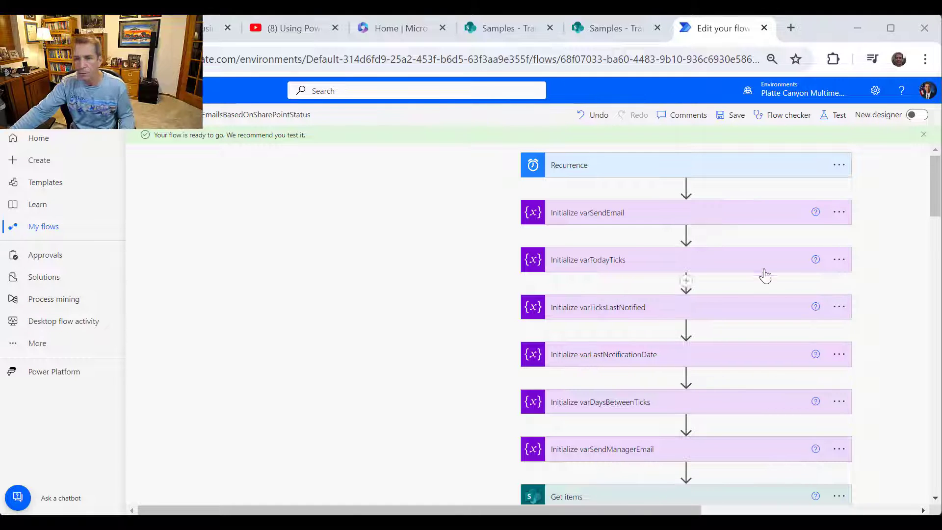
- Run a manual test of the flow and dismiss the run-started confirmation
left_click(832, 118)
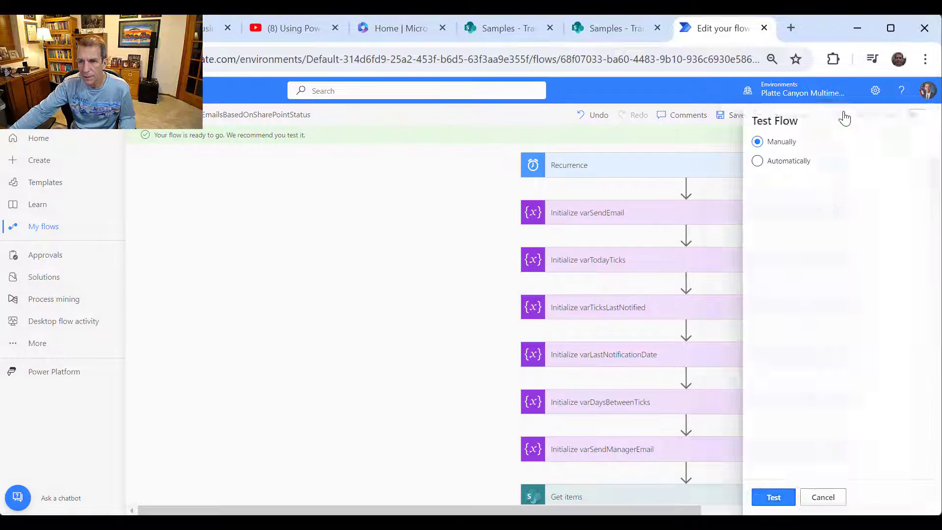
left_click(746, 503)
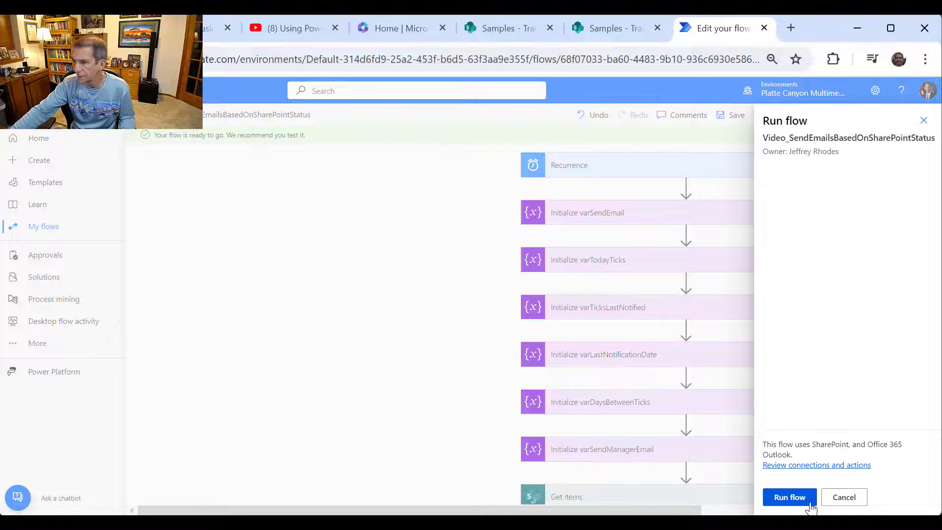
left_click(796, 500)
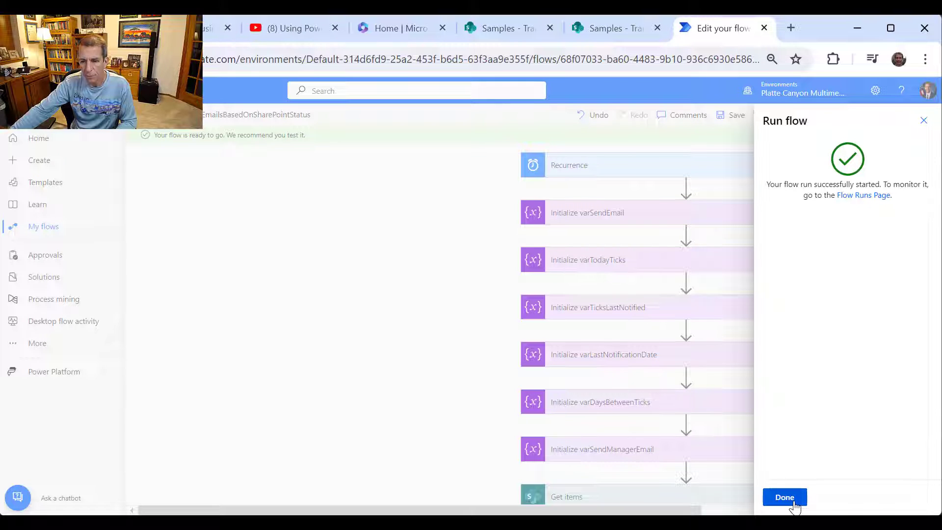
left_click(793, 503)
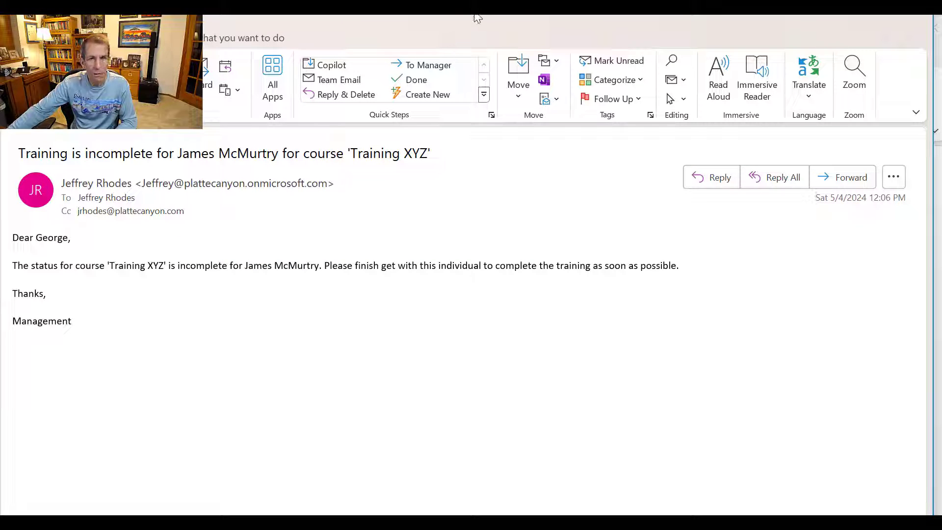
- Move the front email aside to compare both clean plain-paragraph manager emails, then return to the browser
left_click_drag(485, 3, 558, 169)
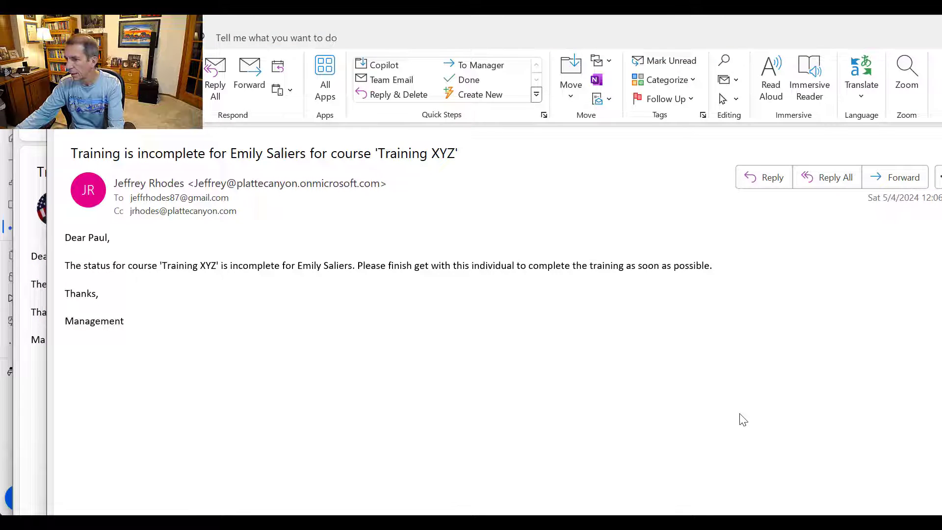
key("alt+Tab")
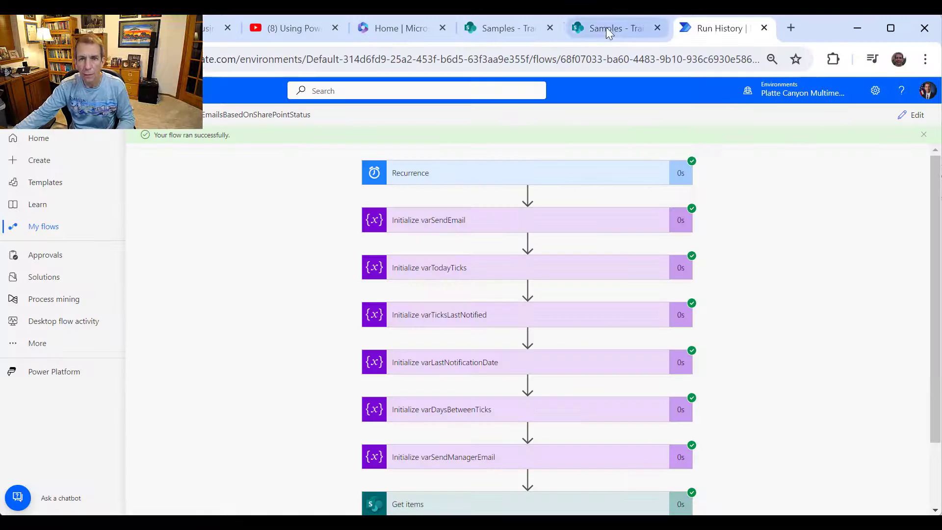
- Reload TrainingStatus and check Date Last Notified 05/04/2024 12:06 PM and the appended Notes
left_click(608, 29)
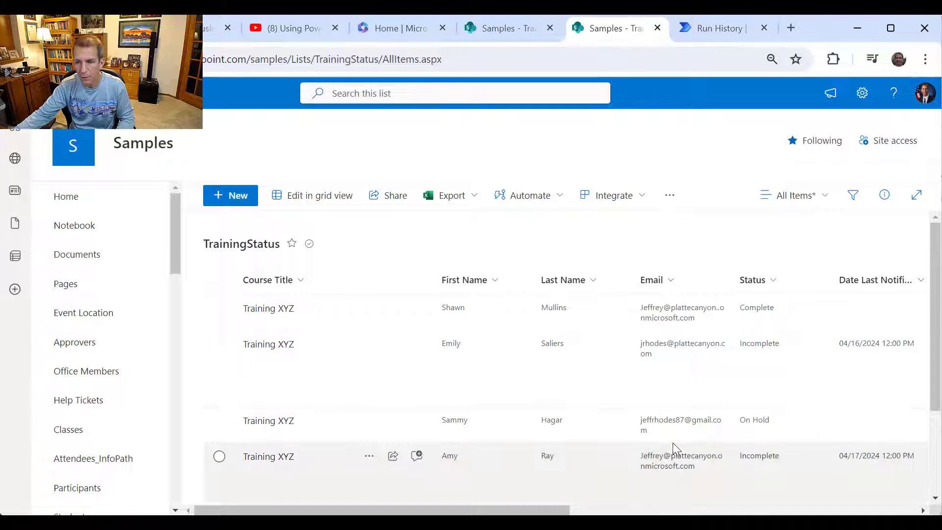
right_click(672, 240)
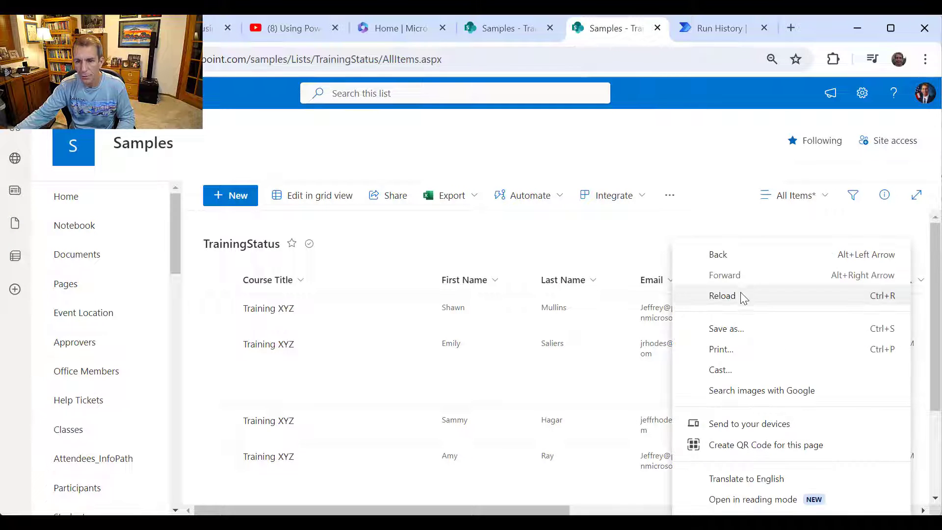
left_click(743, 296)
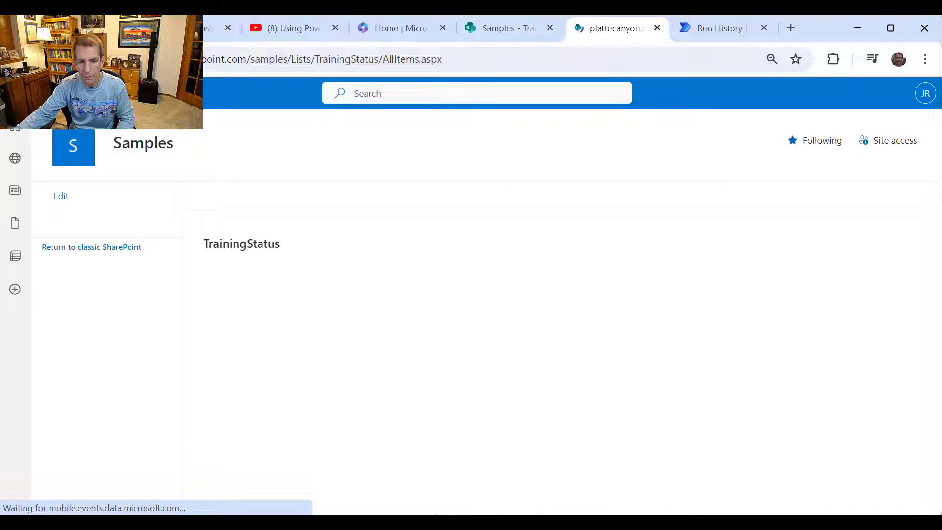
left_click_drag(454, 510, 696, 498)
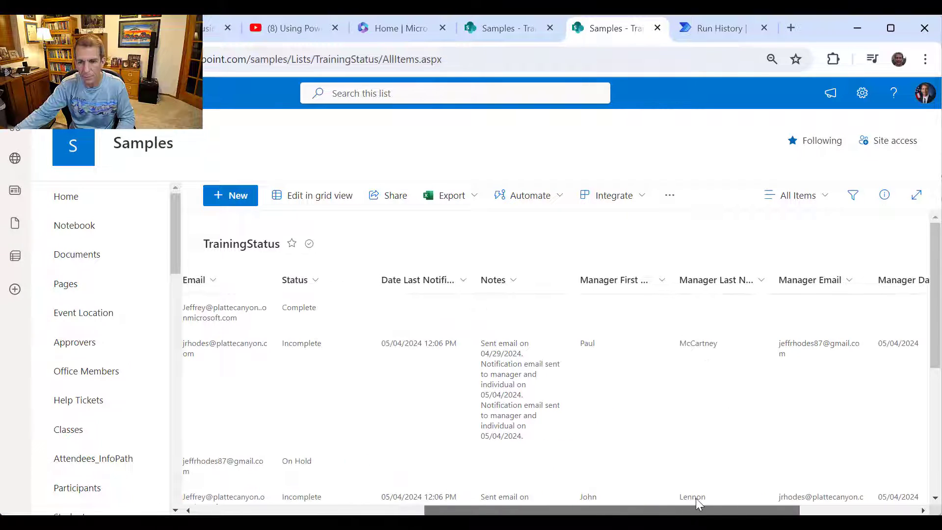
scroll(570, 389, "down", 3)
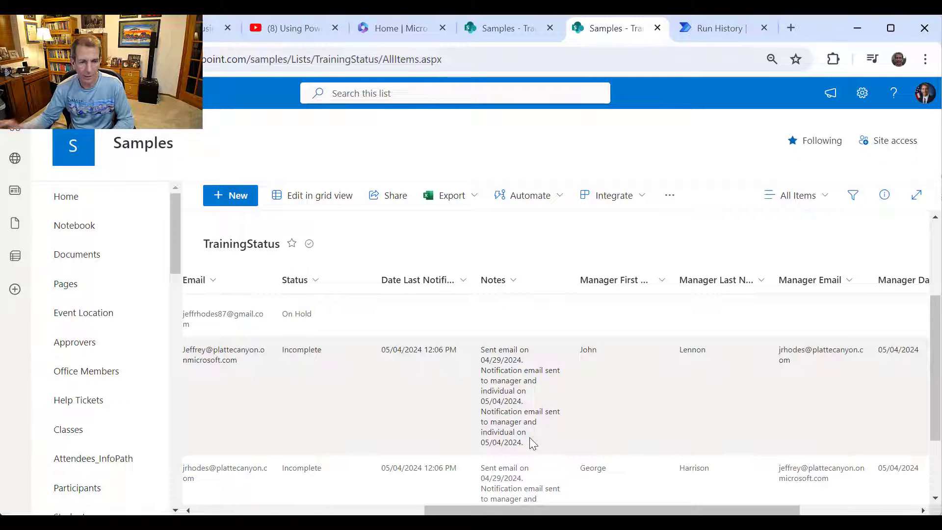
key("ctrl+Tab")
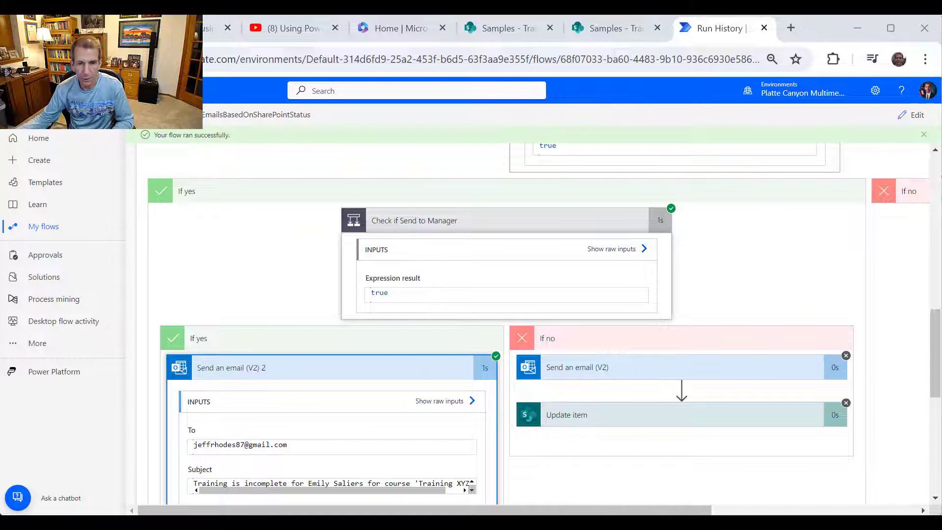
- Expand Send an email (V2) 2's inputs to check CC and Importance, then view the matching Outlook email
scroll(463, 391, "down", 5)
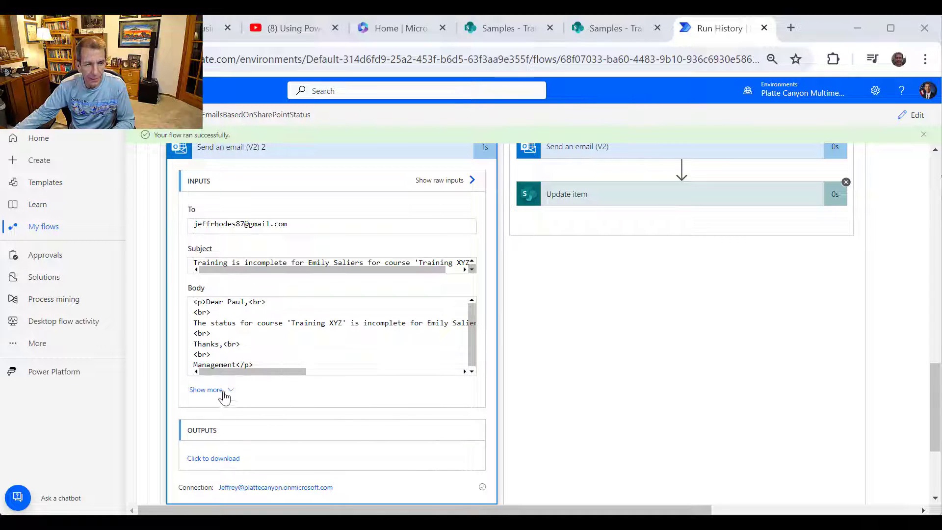
left_click(223, 390)
scroll(358, 363, "down", 2)
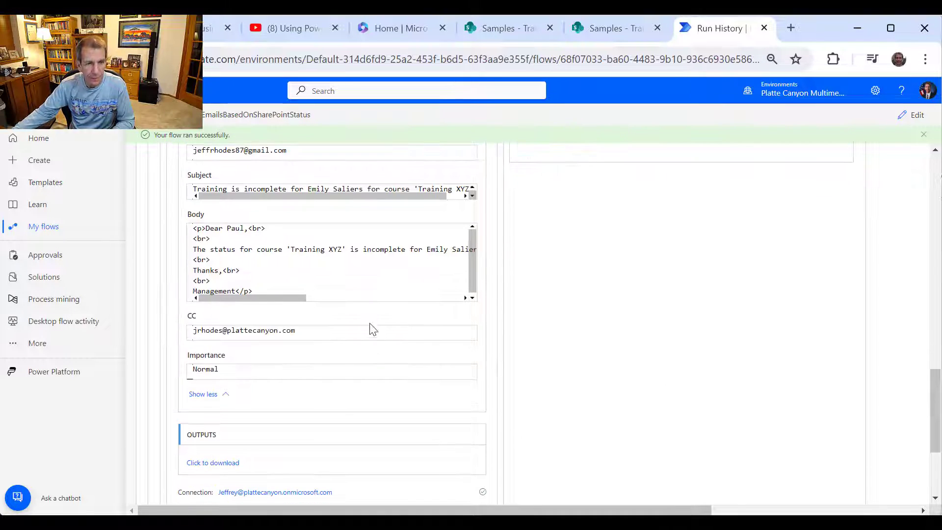
scroll(443, 345, "up", 3)
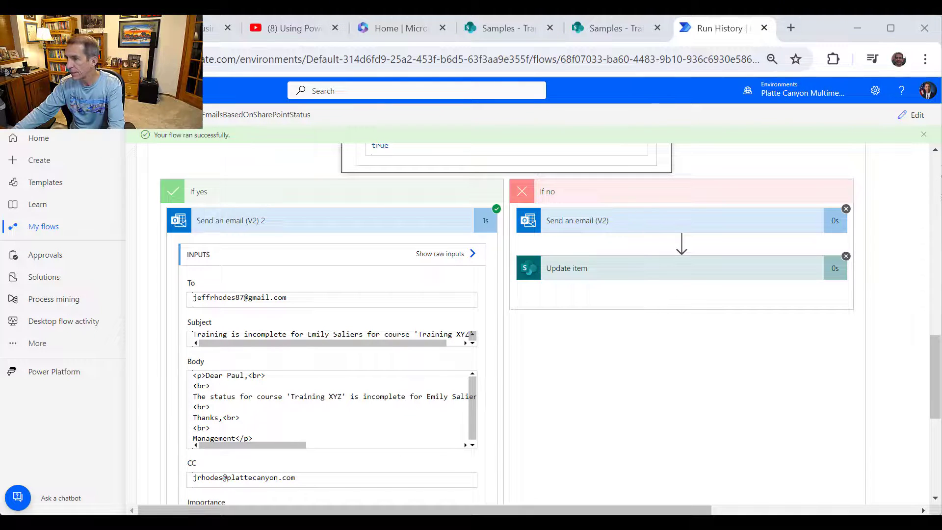
key("alt+Tab")
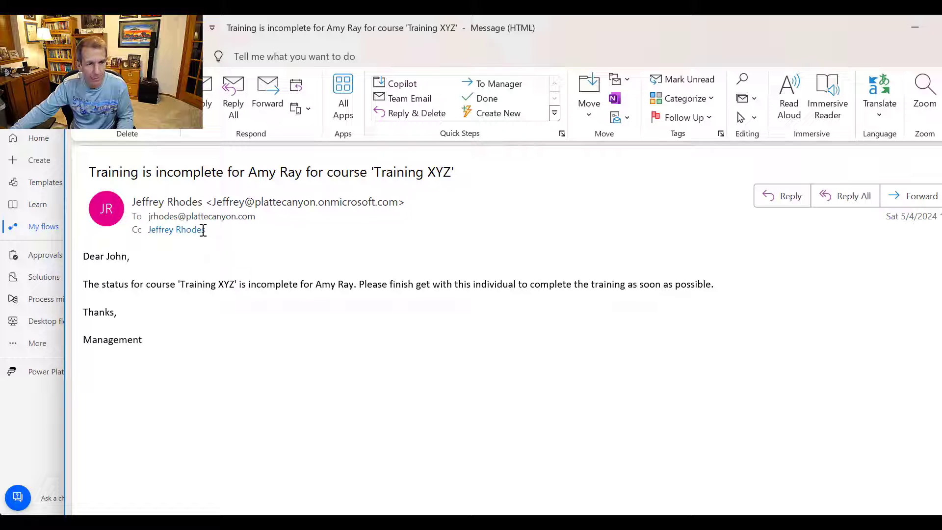
mouse_move(204, 231)
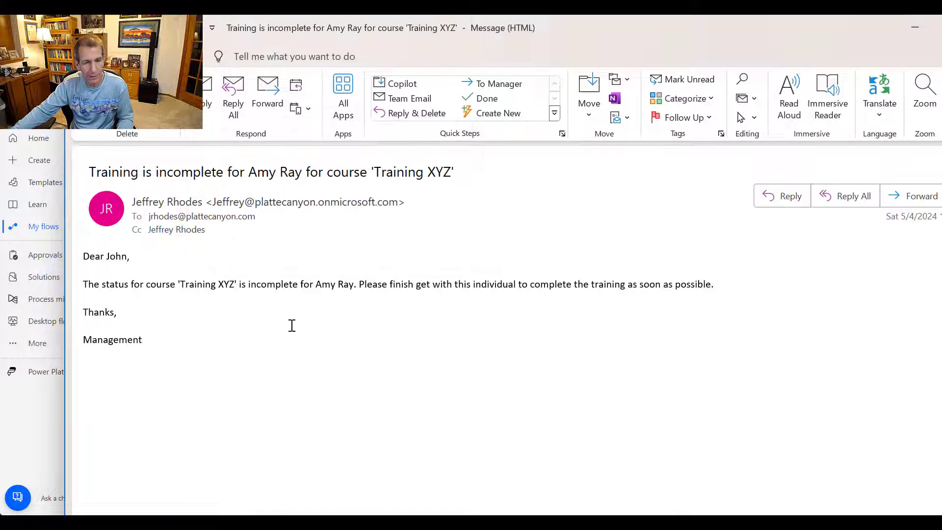